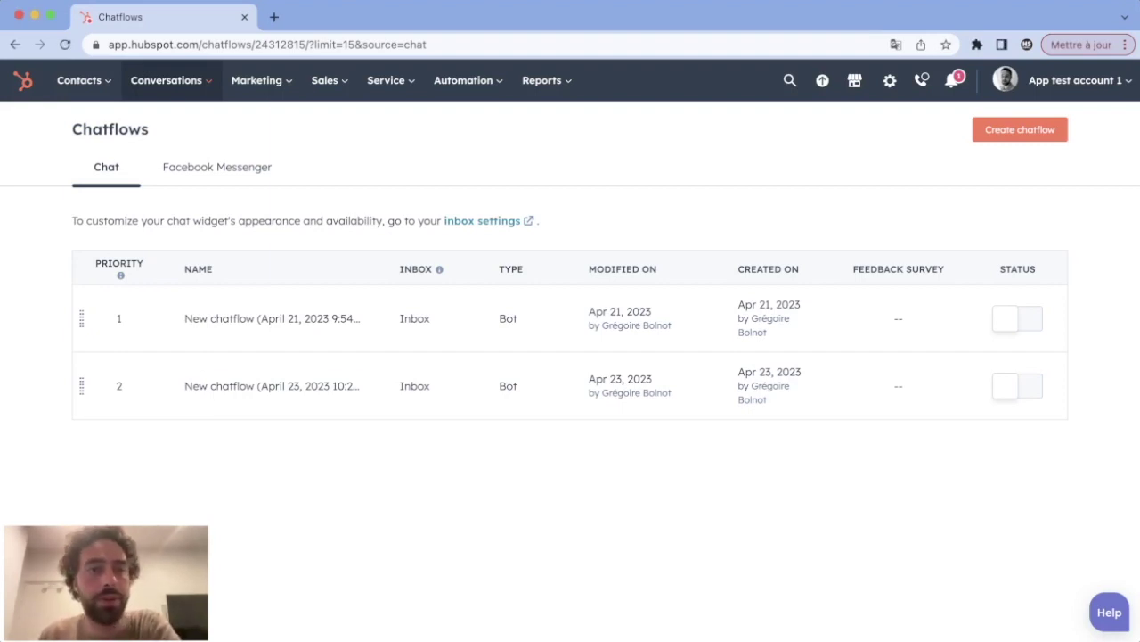
Step: Go to the Chatflows list and start creating a new chatflow
{"action": "mouse_move", "coordinate": [167, 80]}
{"action": "left_click", "coordinate": [159, 187]}
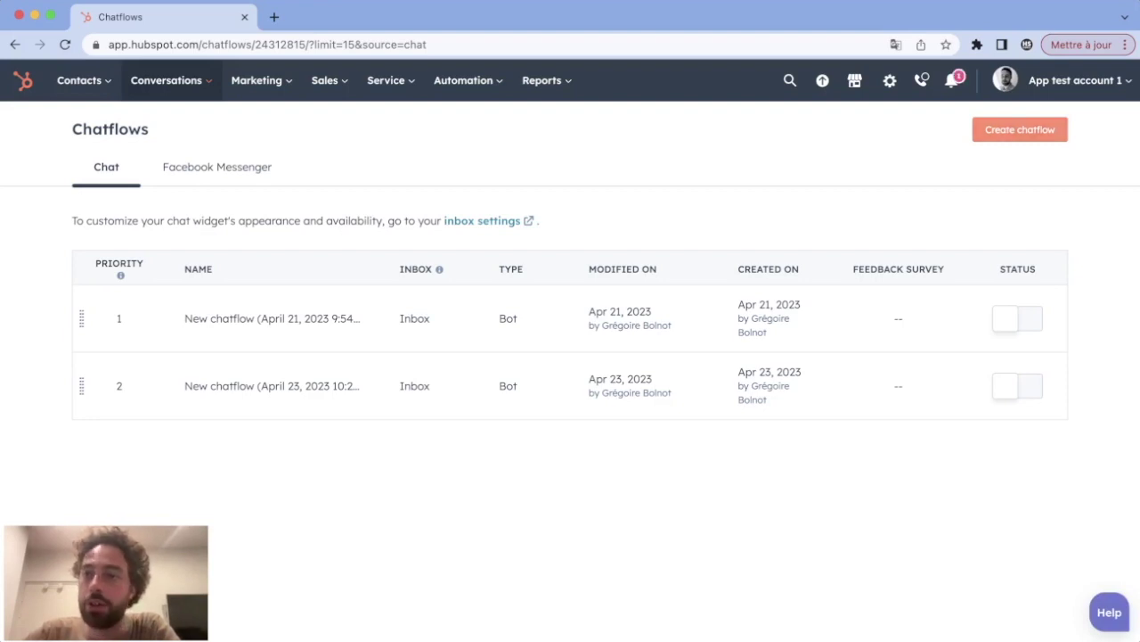
{"action": "left_click", "coordinate": [1020, 130]}
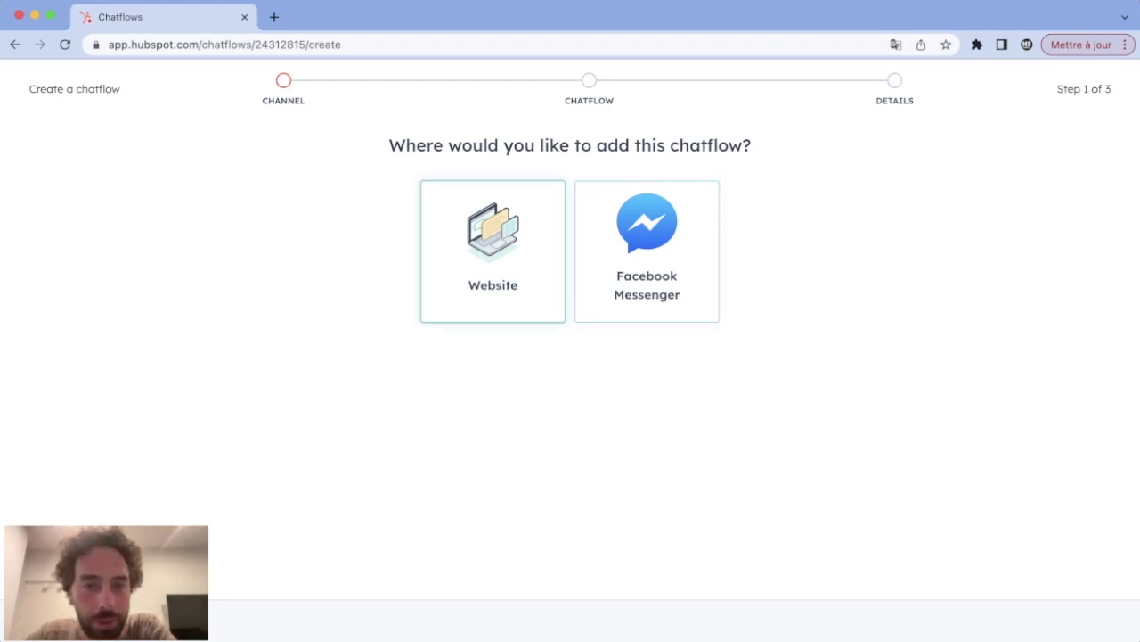
Step: Choose Website as the new chatflow's channel
{"action": "left_click", "coordinate": [493, 252]}
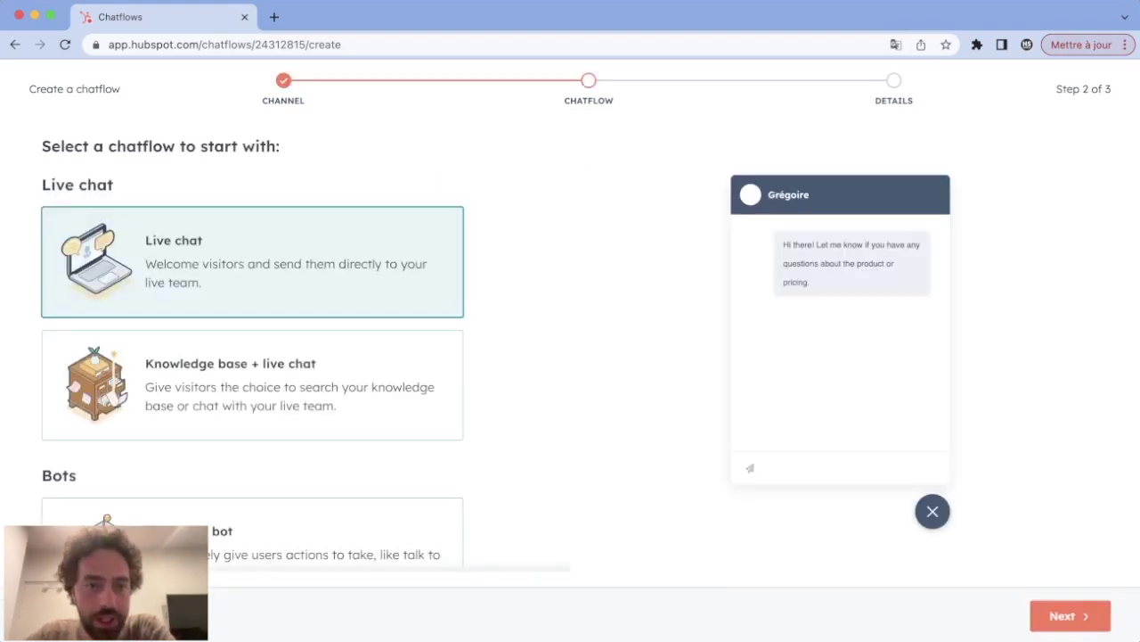
{"action": "scroll", "coordinate": [493, 251], "scroll_direction": "down", "scroll_amount": 2}
{"action": "scroll", "coordinate": [252, 365], "scroll_direction": "down", "scroll_amount": 10}
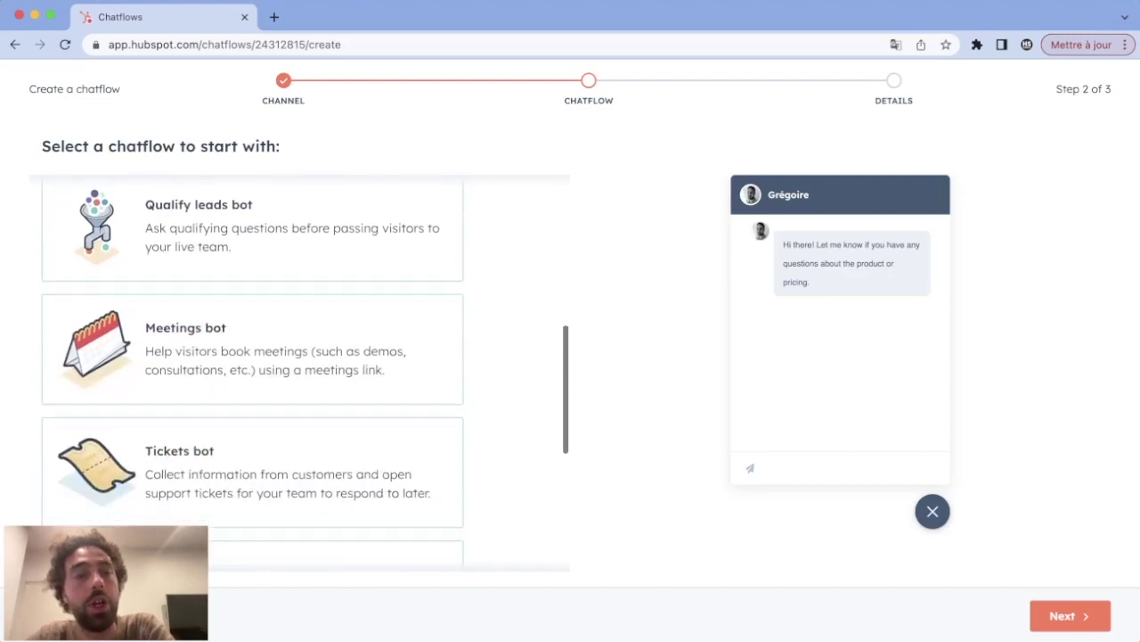
{"action": "scroll", "coordinate": [252, 365], "scroll_direction": "up", "scroll_amount": 8}
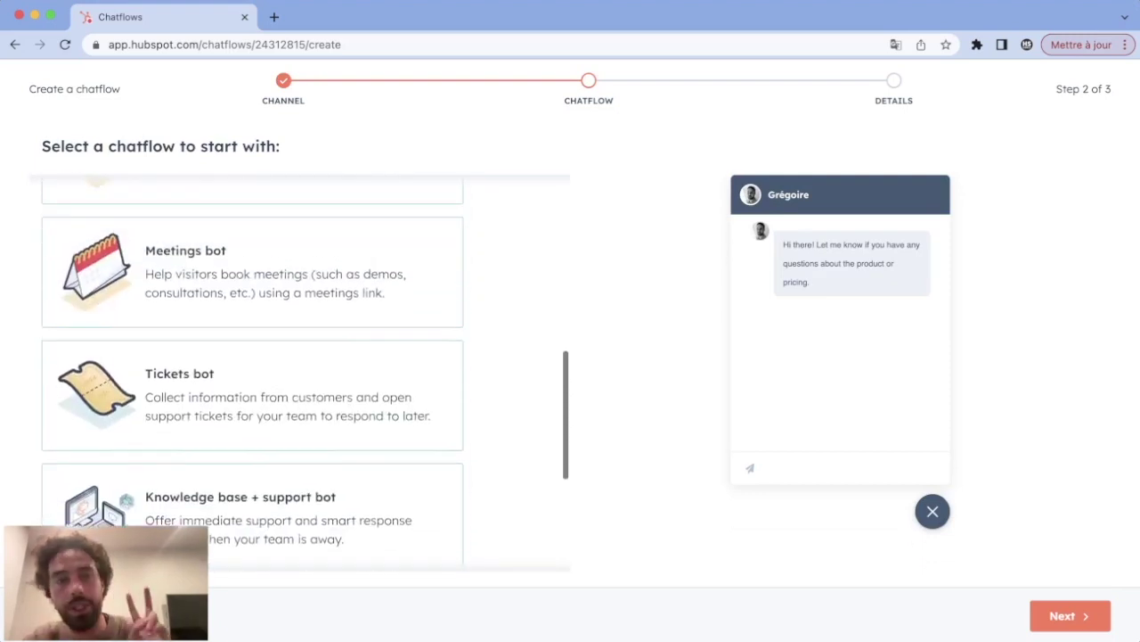
{"action": "scroll", "coordinate": [252, 366], "scroll_direction": "up", "scroll_amount": 5}
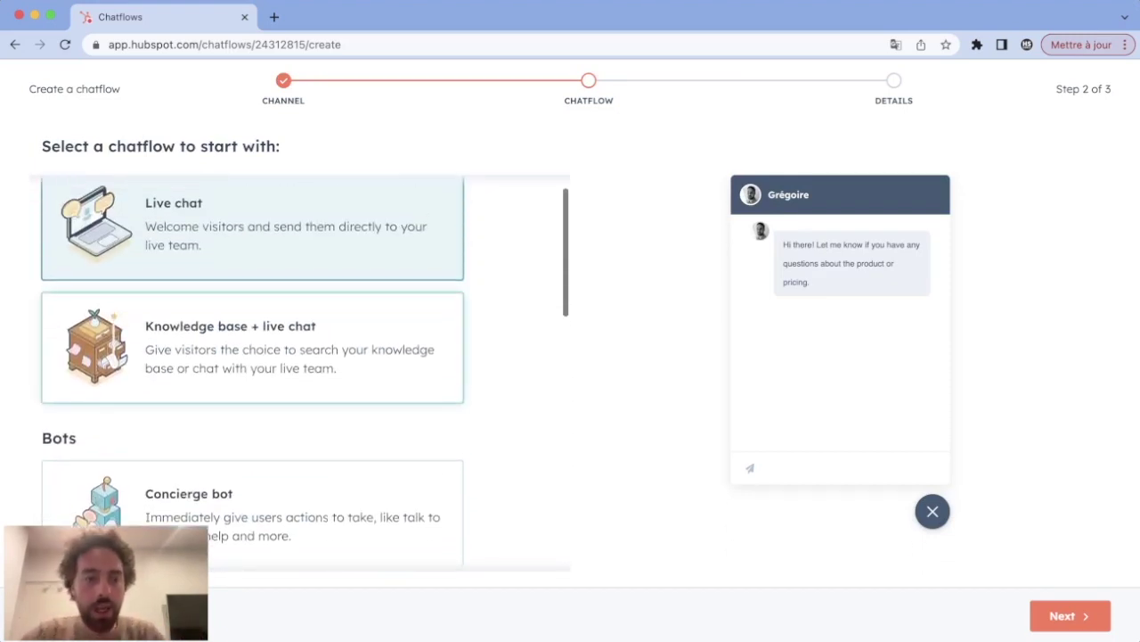
{"action": "scroll", "coordinate": [252, 365], "scroll_direction": "down", "scroll_amount": 2}
{"action": "scroll", "coordinate": [252, 401], "scroll_direction": "down", "scroll_amount": 3}
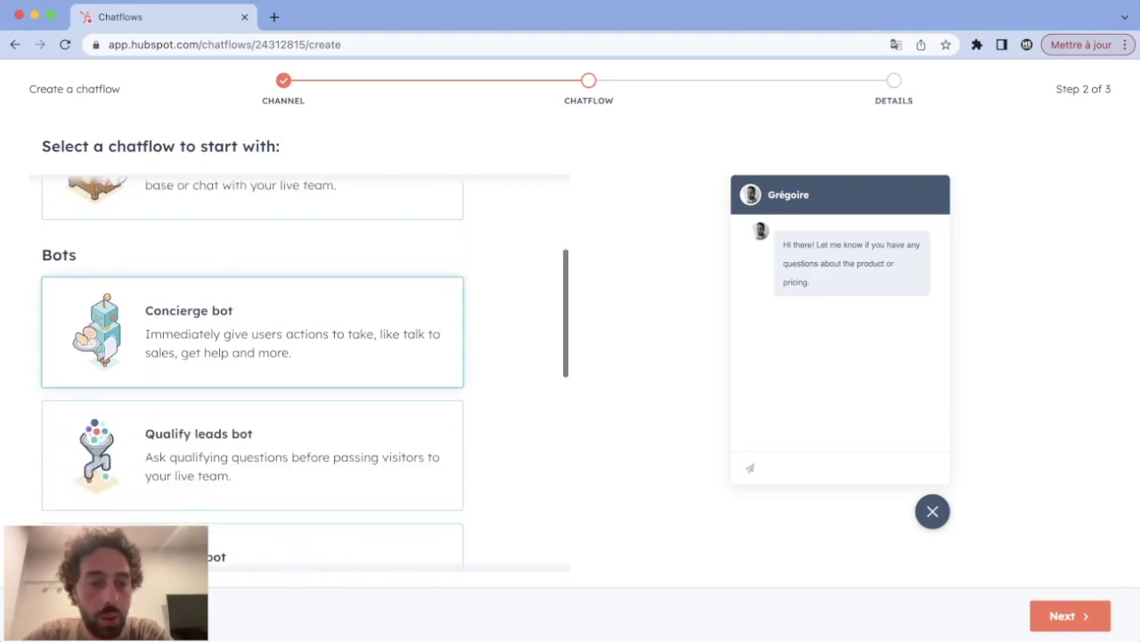
{"action": "scroll", "coordinate": [252, 441], "scroll_direction": "down", "scroll_amount": 3}
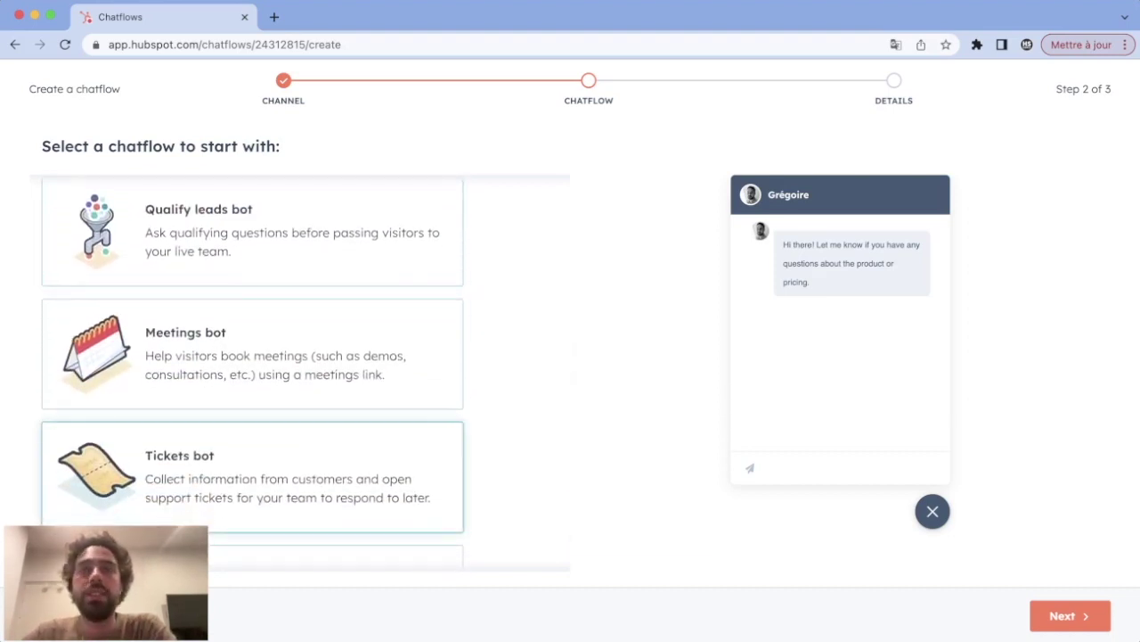
{"action": "scroll", "coordinate": [253, 476], "scroll_direction": "down", "scroll_amount": 1}
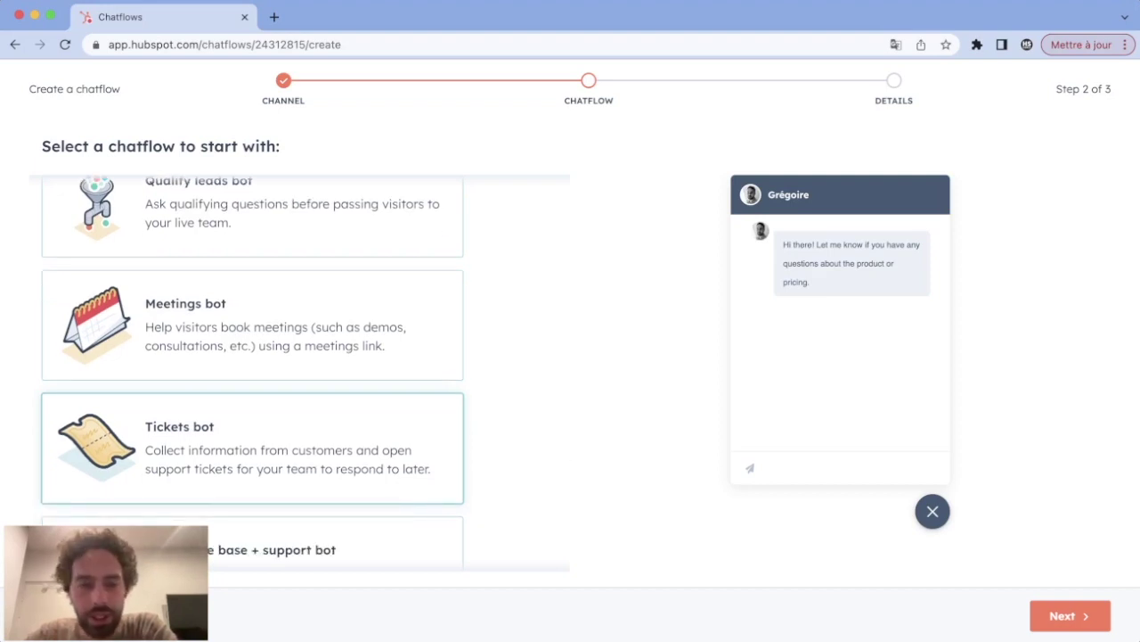
{"action": "scroll", "coordinate": [253, 419], "scroll_direction": "up", "scroll_amount": 3}
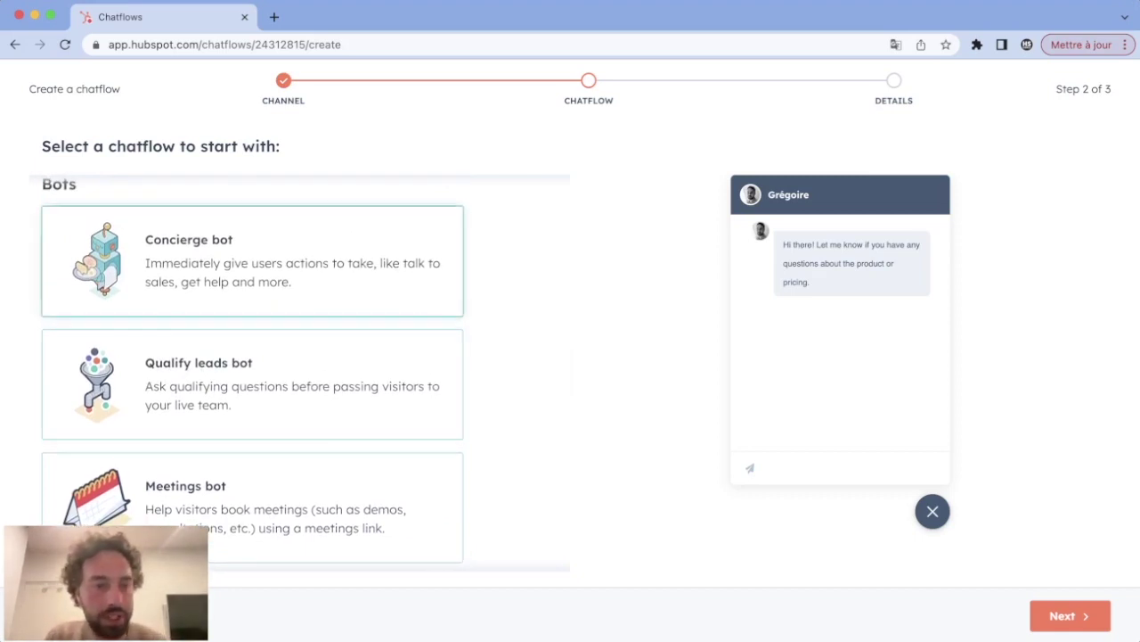
{"action": "scroll", "coordinate": [252, 365], "scroll_direction": "down", "scroll_amount": 2}
{"action": "scroll", "coordinate": [252, 370], "scroll_direction": "down", "scroll_amount": 5}
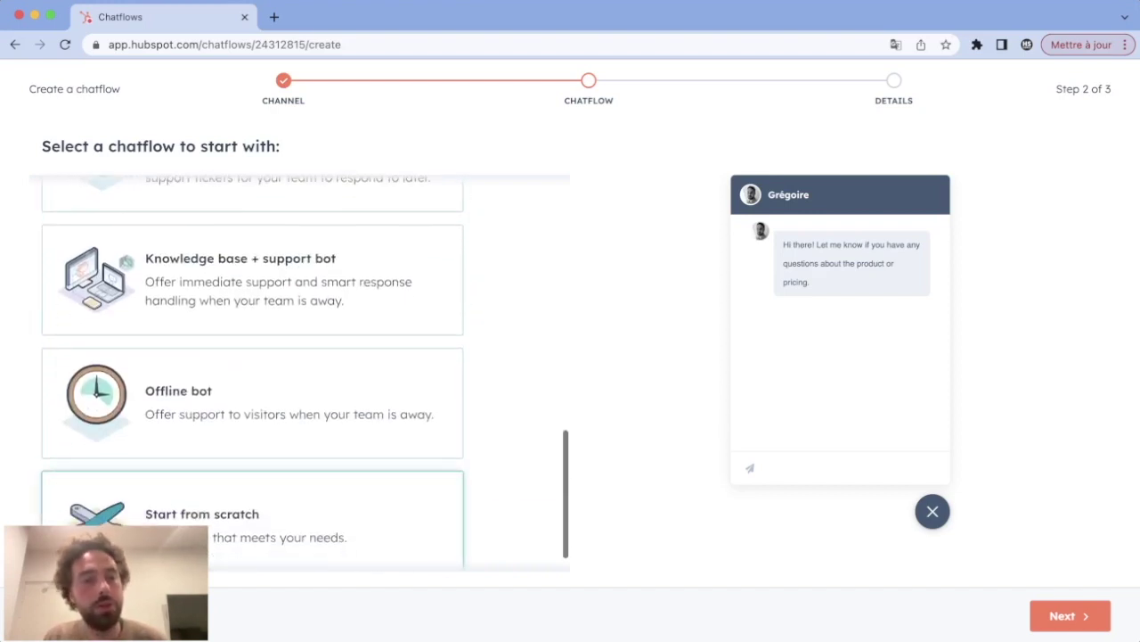
Step: Pick Start from scratch and continue to the Details step
{"action": "left_click", "coordinate": [253, 515]}
{"action": "scroll", "coordinate": [253, 446], "scroll_direction": "down", "scroll_amount": 1}
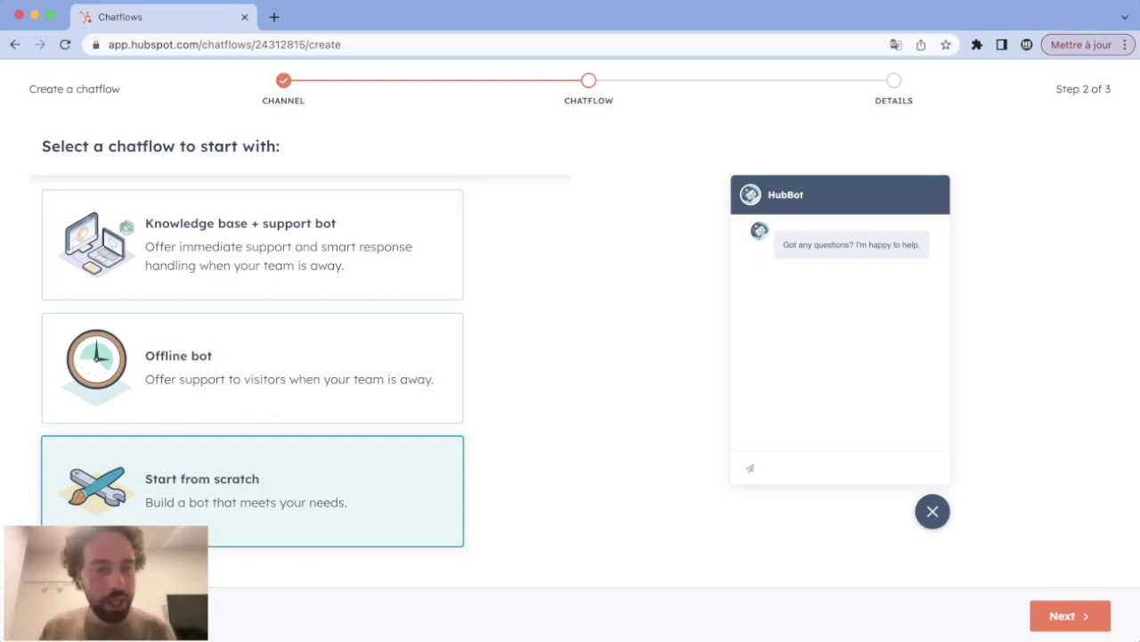
{"action": "left_click", "coordinate": [1071, 615]}
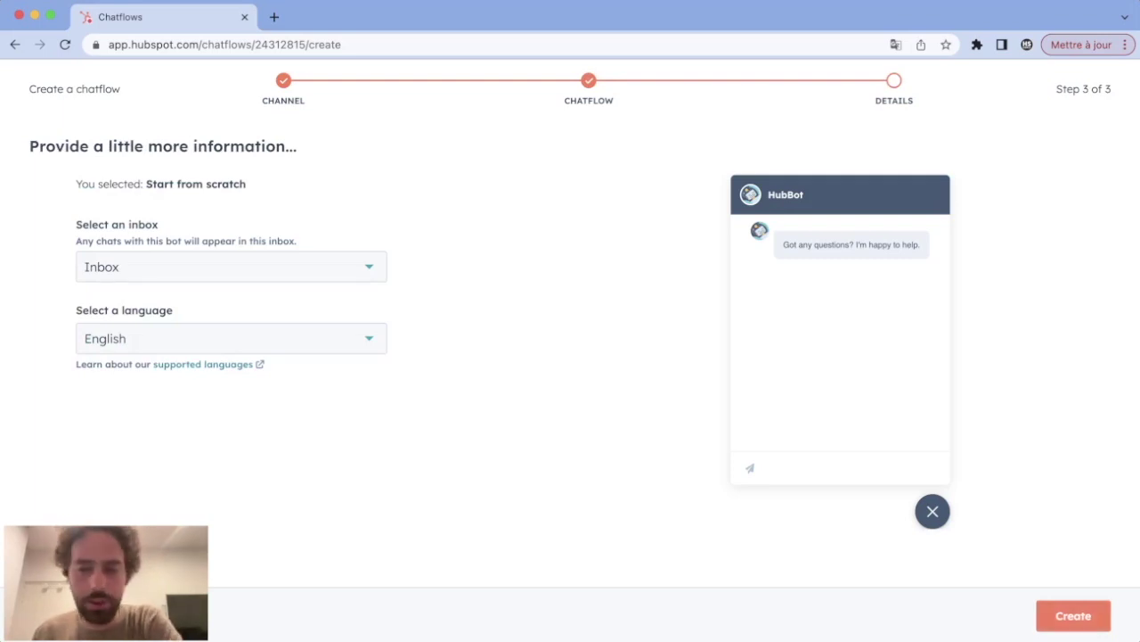
Step: Create the chatflow keeping the Inbox and English defaults
{"action": "left_click", "coordinate": [1074, 615]}
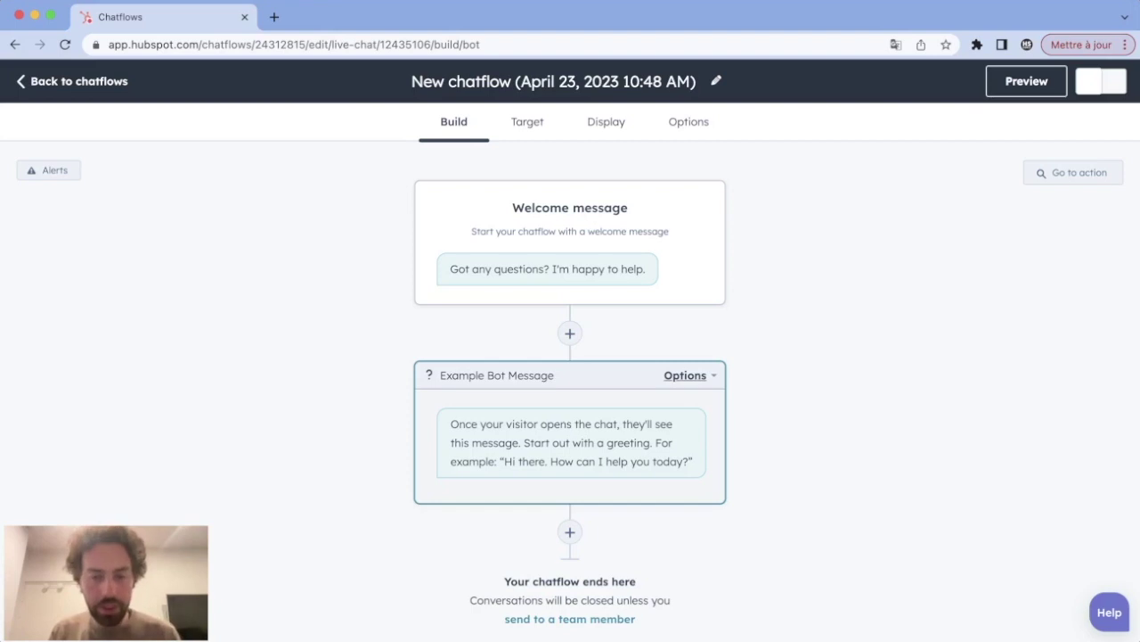
Step: Add a simple message action named 'hi' saying 'Hi' after the Example Bot Message
{"action": "scroll", "coordinate": [571, 383], "scroll_direction": "down", "scroll_amount": 2}
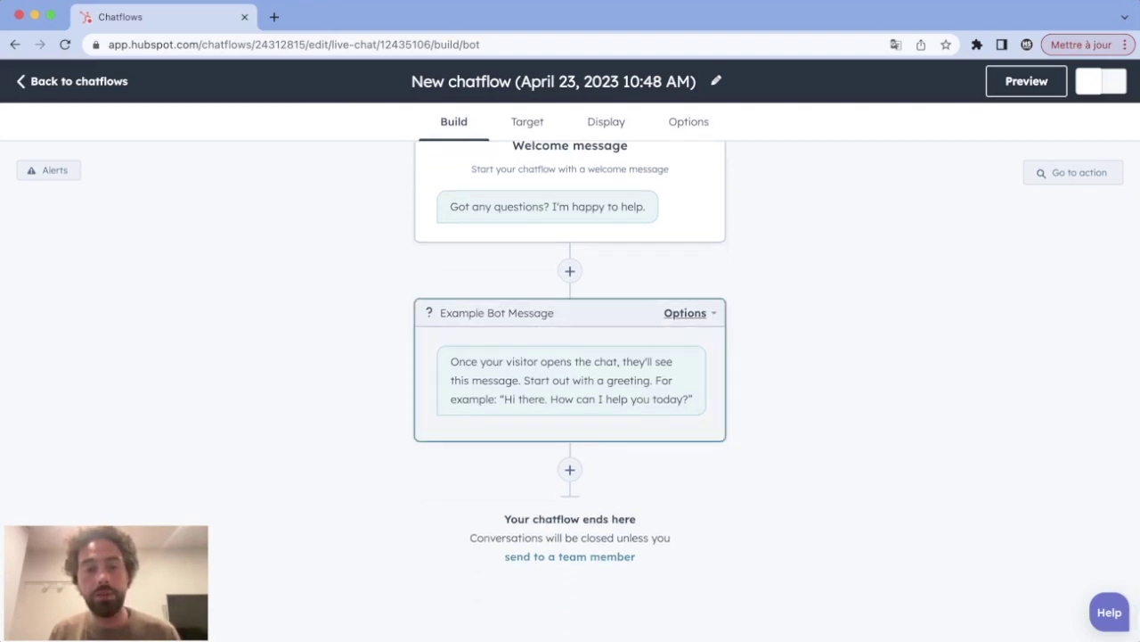
{"action": "left_click", "coordinate": [570, 469]}
{"action": "left_click", "coordinate": [847, 229]}
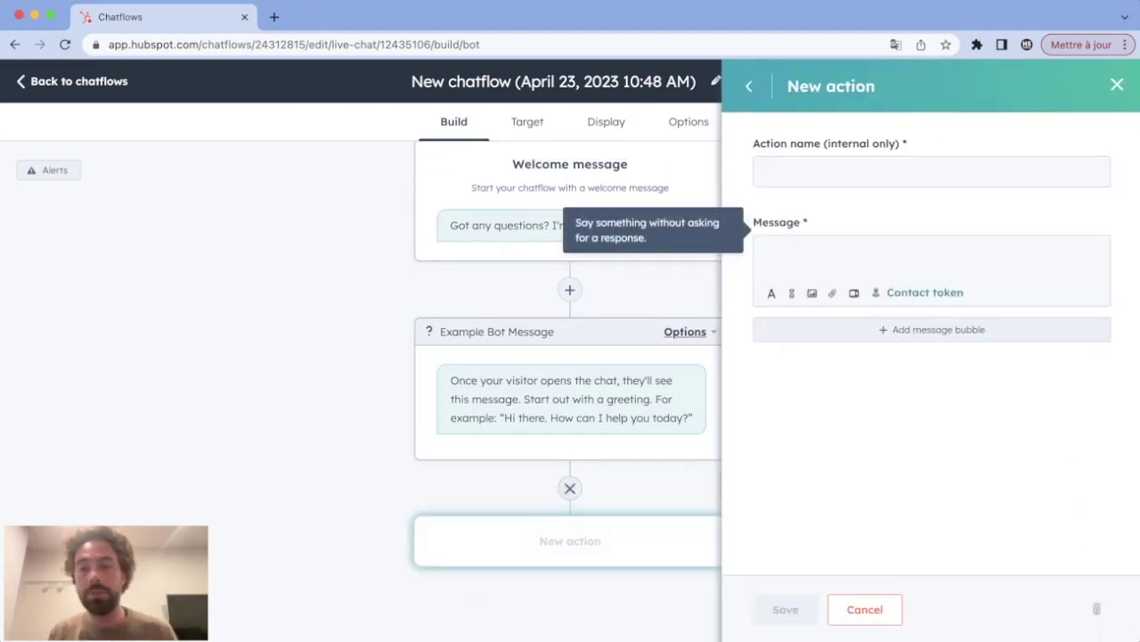
{"action": "type", "text": "hi"}
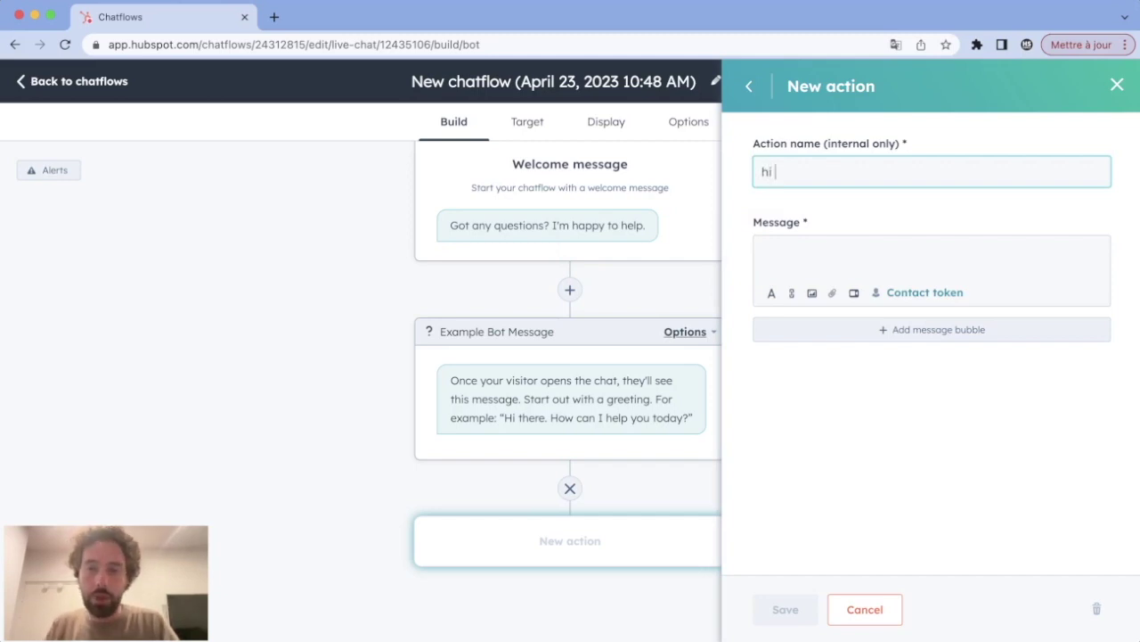
{"action": "left_click", "coordinate": [762, 253]}
{"action": "type", "text": "Hoi"}
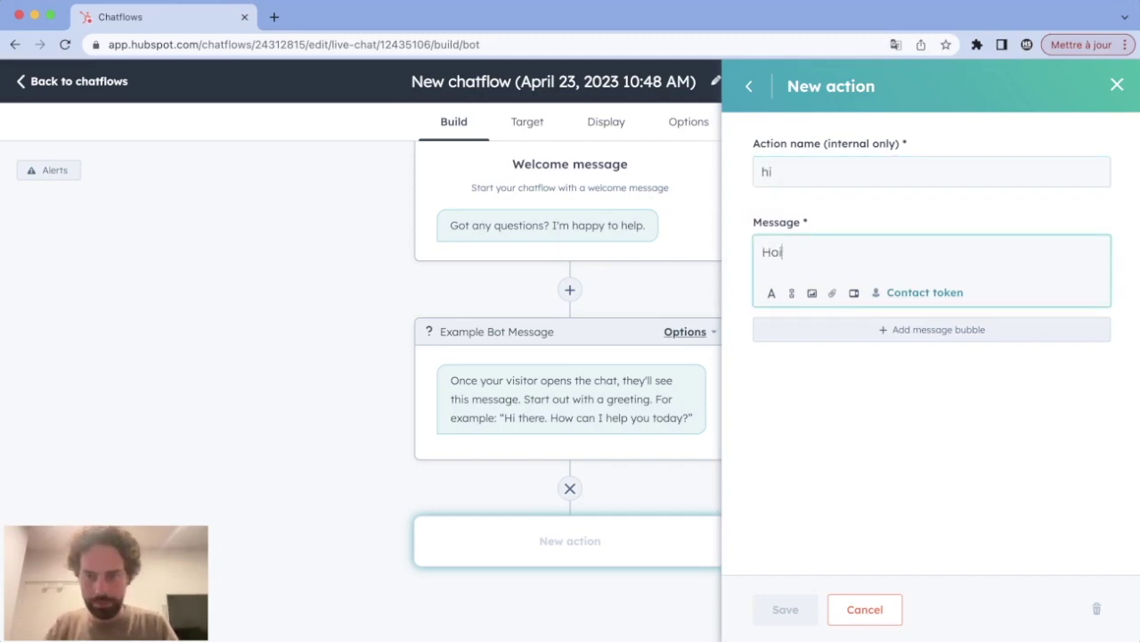
{"action": "key", "text": "BackSpace"}
{"action": "key", "text": "BackSpace"}
{"action": "type", "text": "i"}
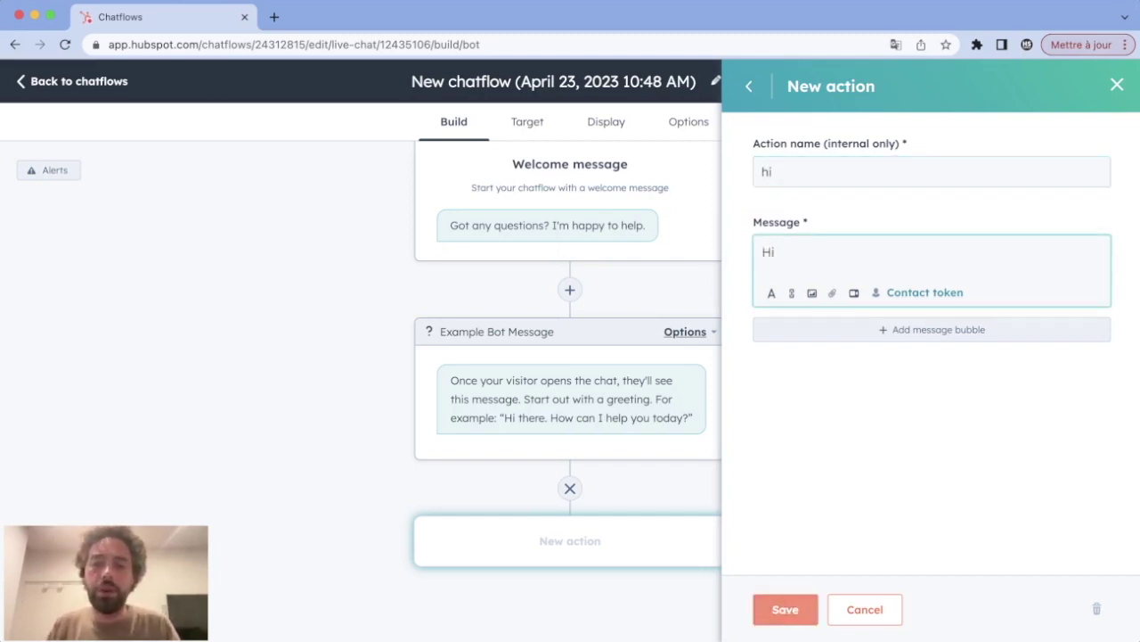
{"action": "left_click", "coordinate": [785, 609]}
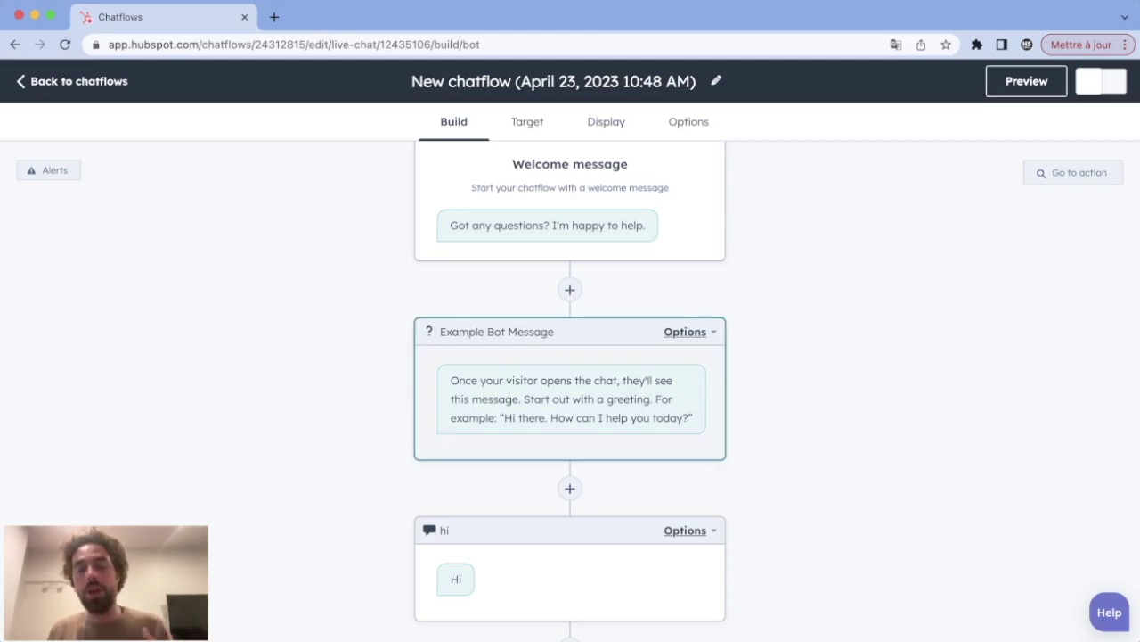
Step: Delete the 'hi' message action from the chatflow
{"action": "left_click", "coordinate": [685, 530]}
{"action": "left_click", "coordinate": [604, 486]}
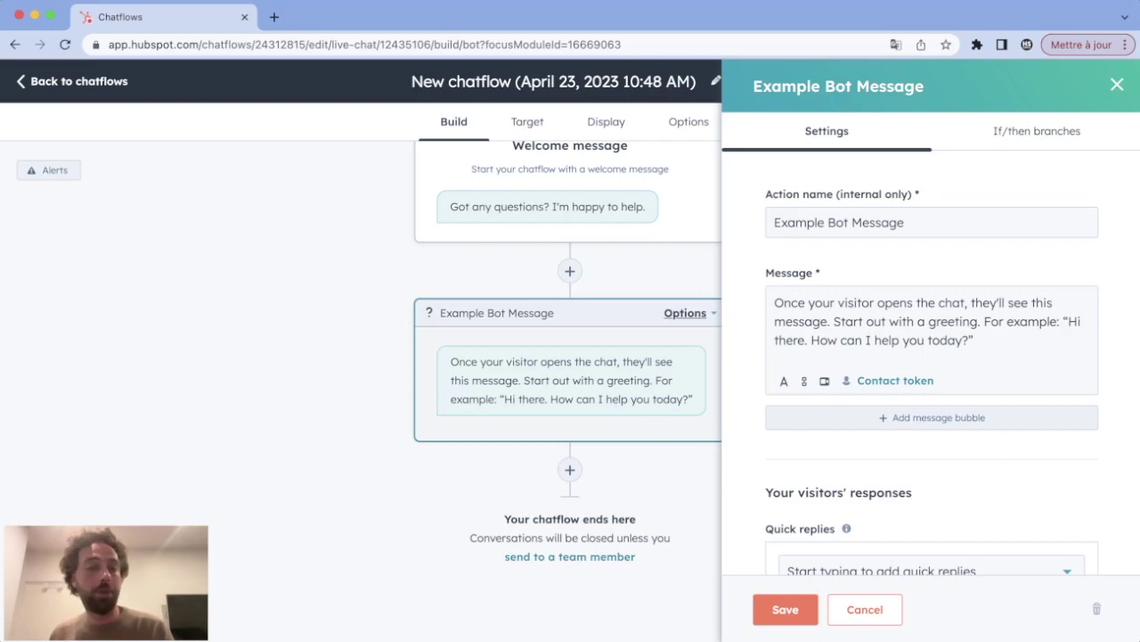
Step: Trim the message to 'How can I help you today?' and add quick reply 'Talk to someone'
{"action": "left_click_drag", "start_coordinate": [811, 339], "coordinate": [774, 302]}
{"action": "key", "text": "BackSpace"}
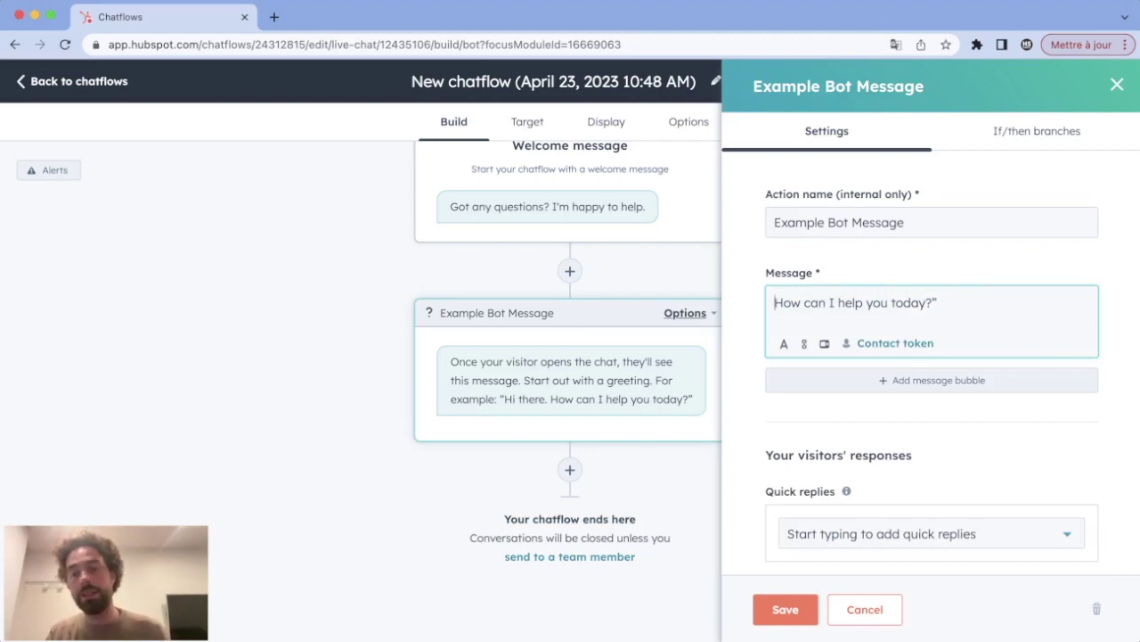
{"action": "left_click", "coordinate": [931, 533]}
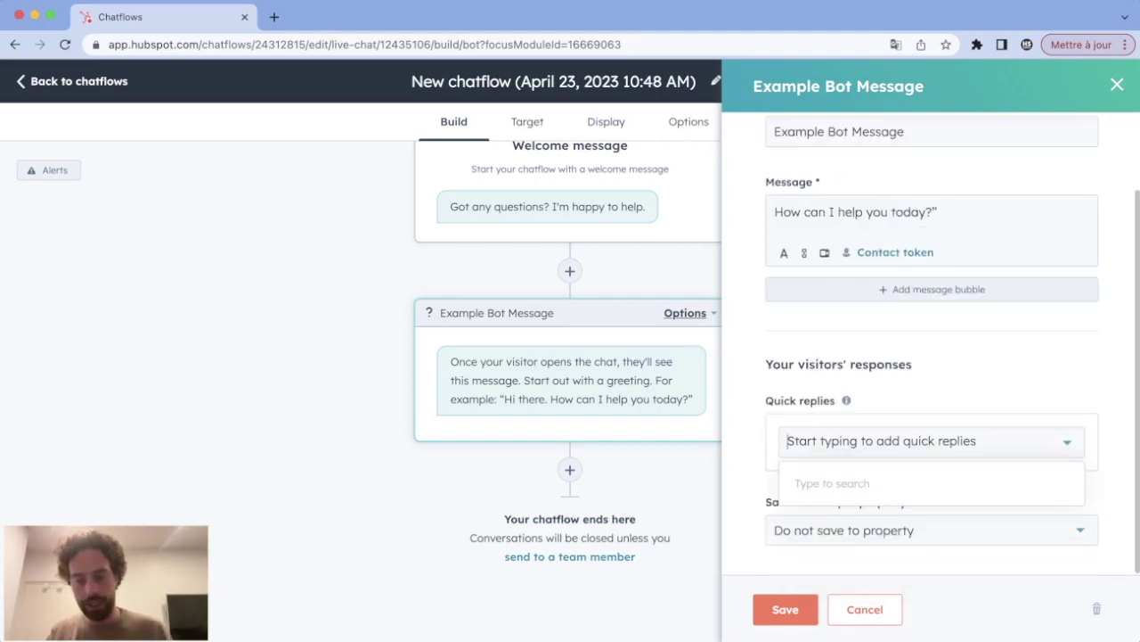
{"action": "type", "text": "Talk t"}
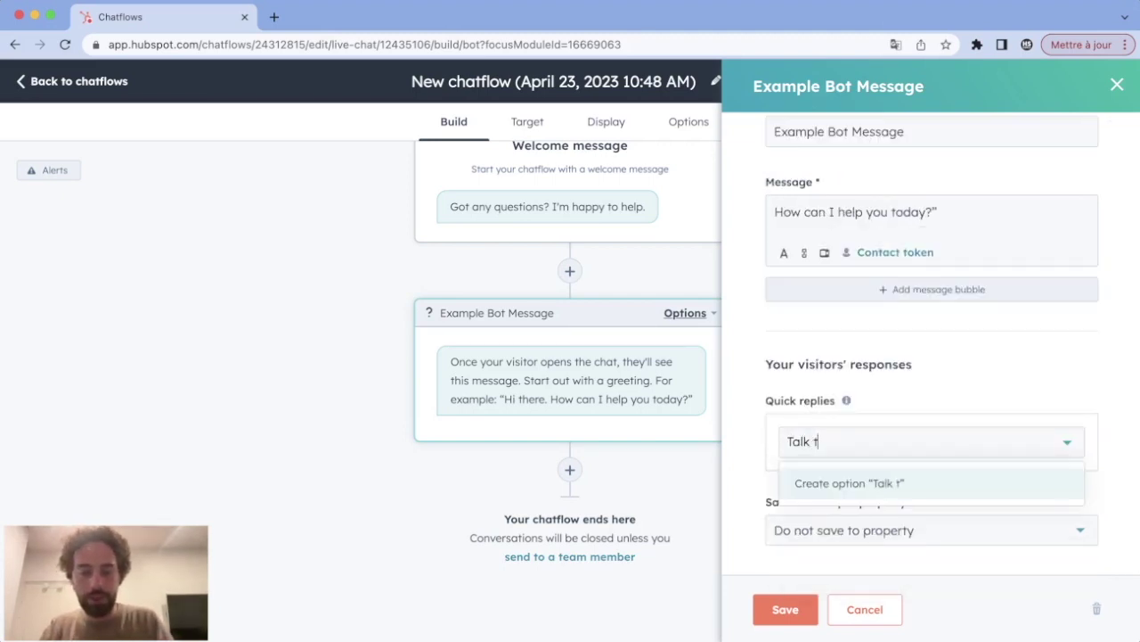
{"action": "type", "text": "o someone"}
{"action": "key", "text": "Return"}
Step: Add quick replies 'Book a meeting' and 'Check my Eligibility', leaving open responses disabled
{"action": "type", "text": "Book"}
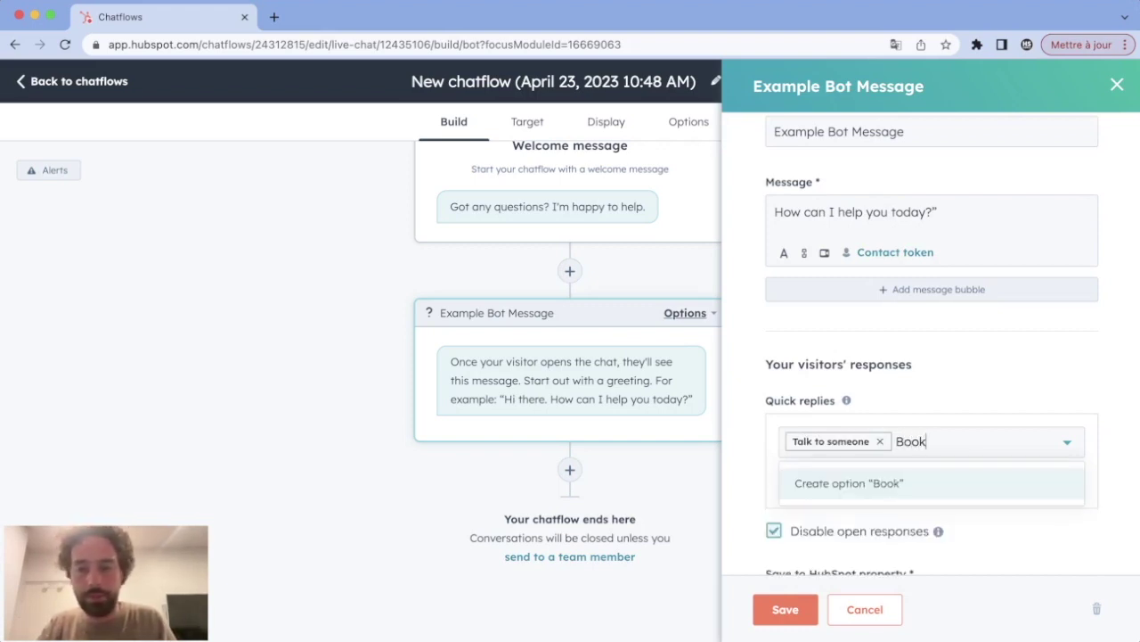
{"action": "type", "text": " a meeting"}
{"action": "key", "text": "Return"}
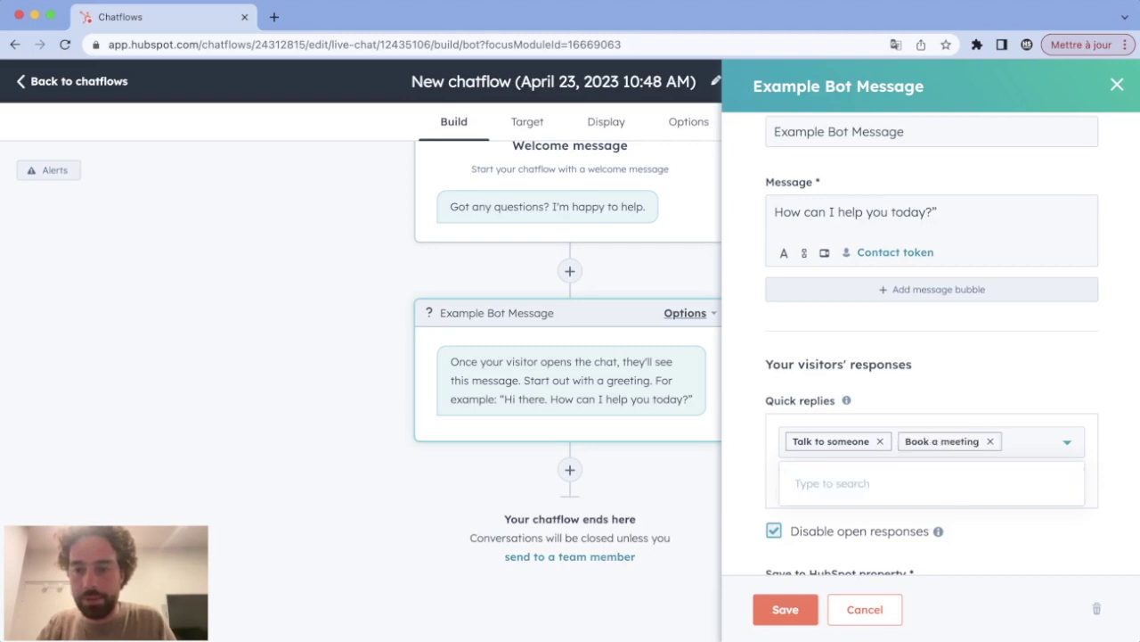
{"action": "type", "text": "Chec"}
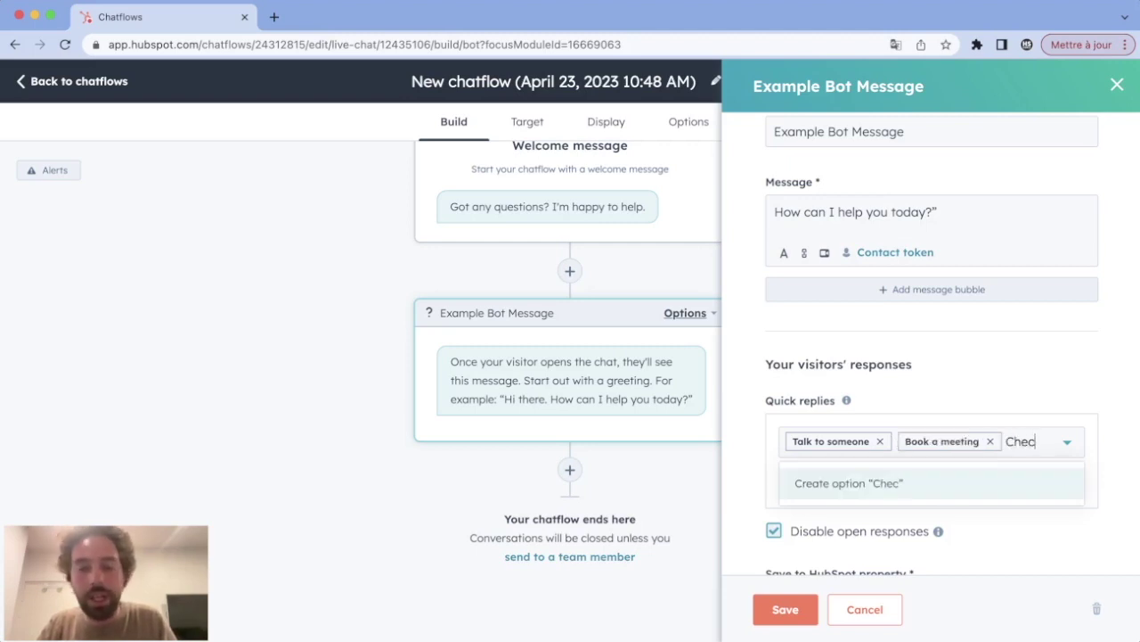
{"action": "type", "text": "k my Eligibility"}
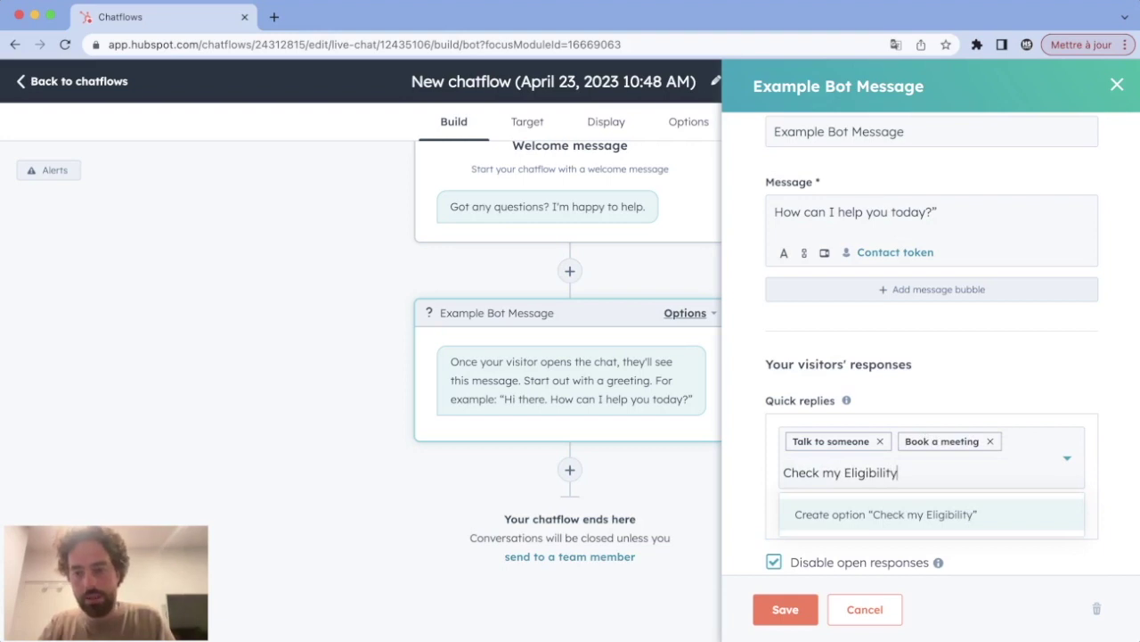
{"action": "key", "text": "Return"}
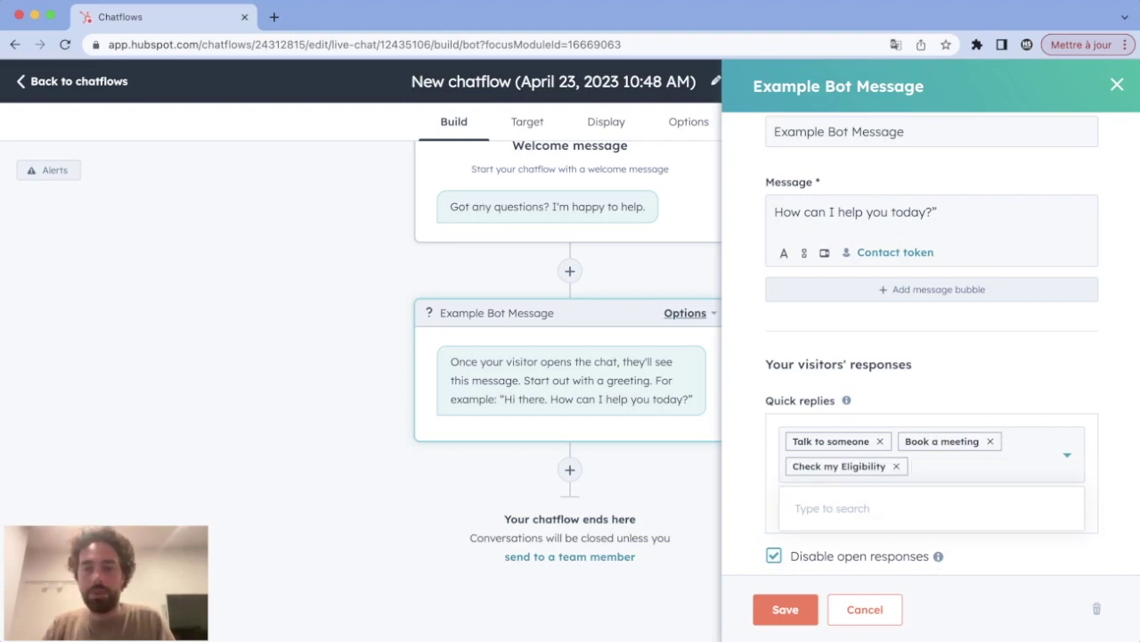
{"action": "scroll", "coordinate": [931, 356], "scroll_direction": "down", "scroll_amount": 3}
{"action": "left_click", "coordinate": [773, 459]}
{"action": "left_click", "coordinate": [773, 459]}
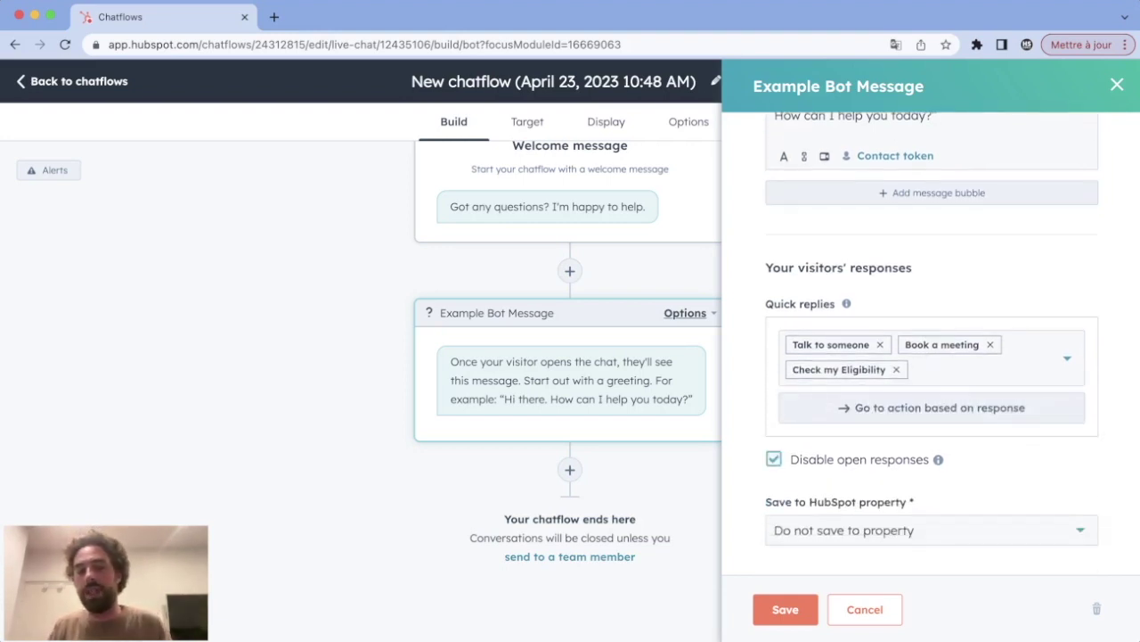
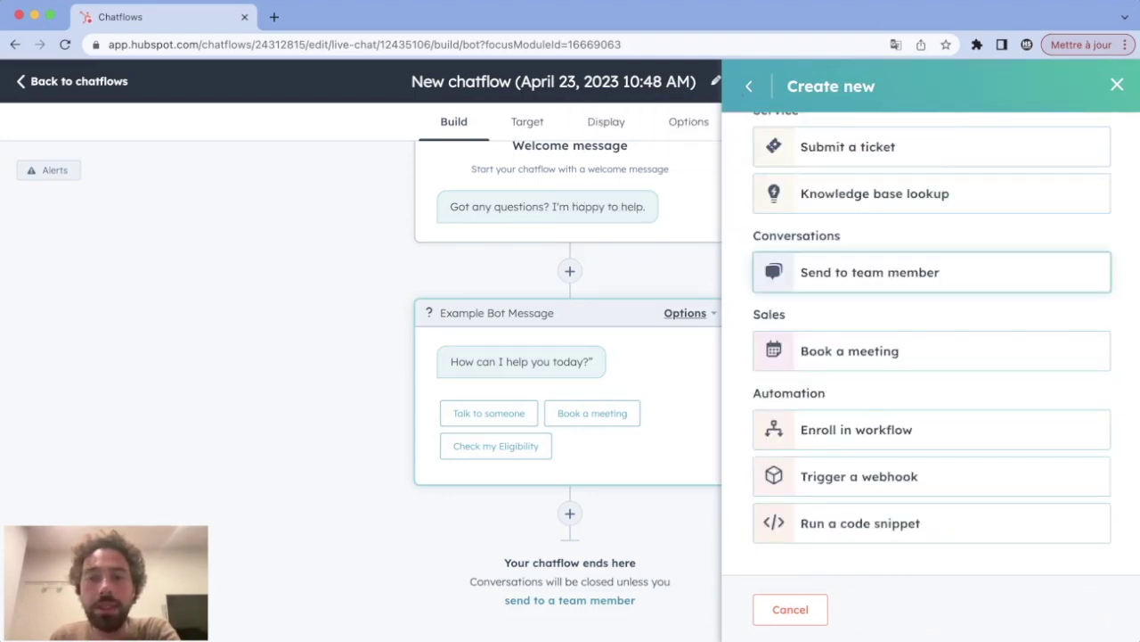
Step: Start a new Send to team member action from the bot message's actions
{"action": "left_click_drag", "start_coordinate": [762, 235], "coordinate": [840, 235]}
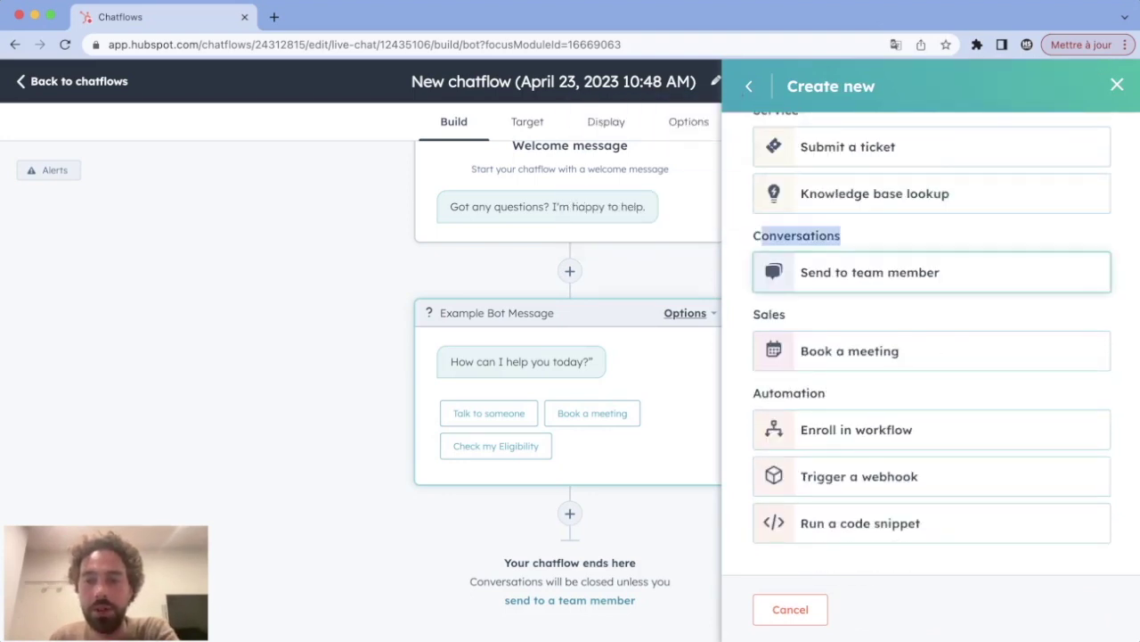
{"action": "left_click", "coordinate": [931, 271]}
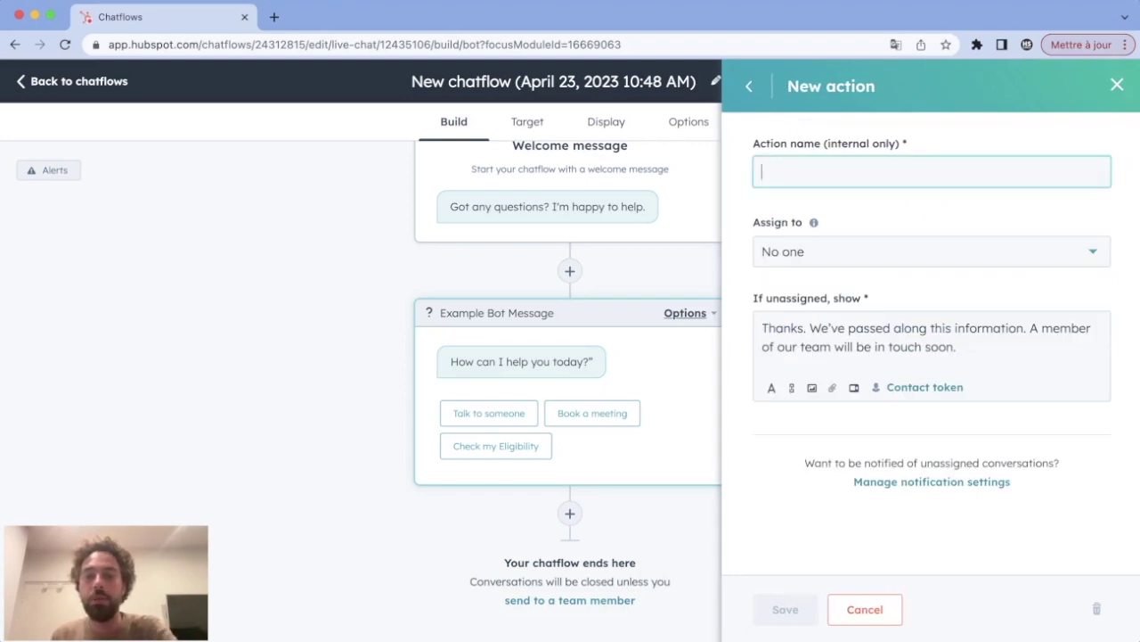
Step: Name the action 'talk to someone' and assign it to one specific team member
{"action": "type", "text": "talk t"}
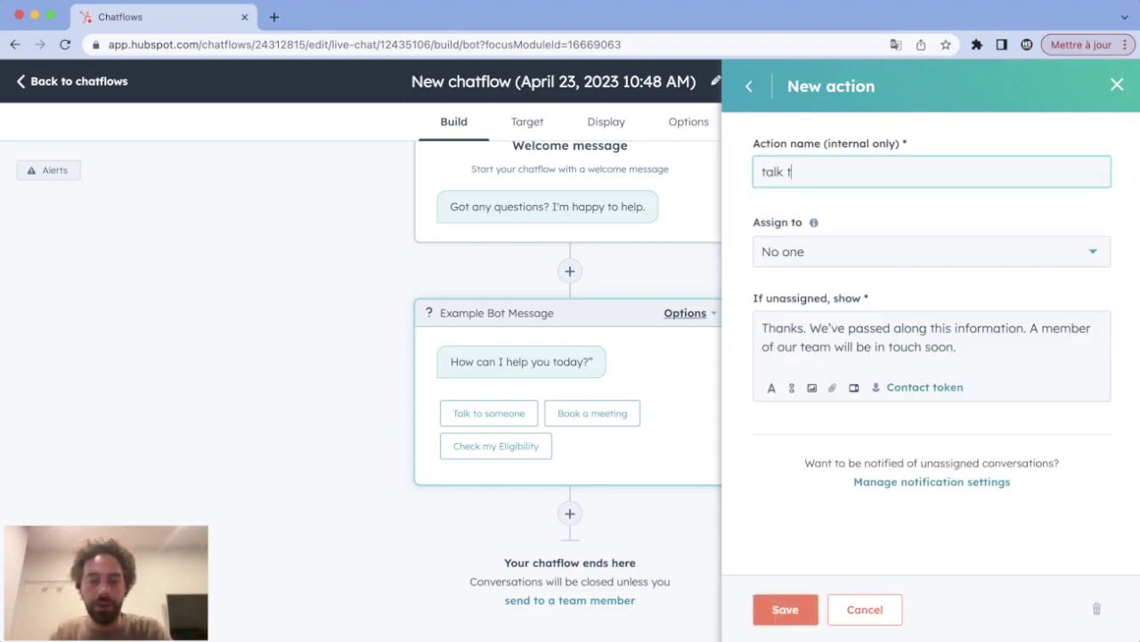
{"action": "type", "text": "o someone"}
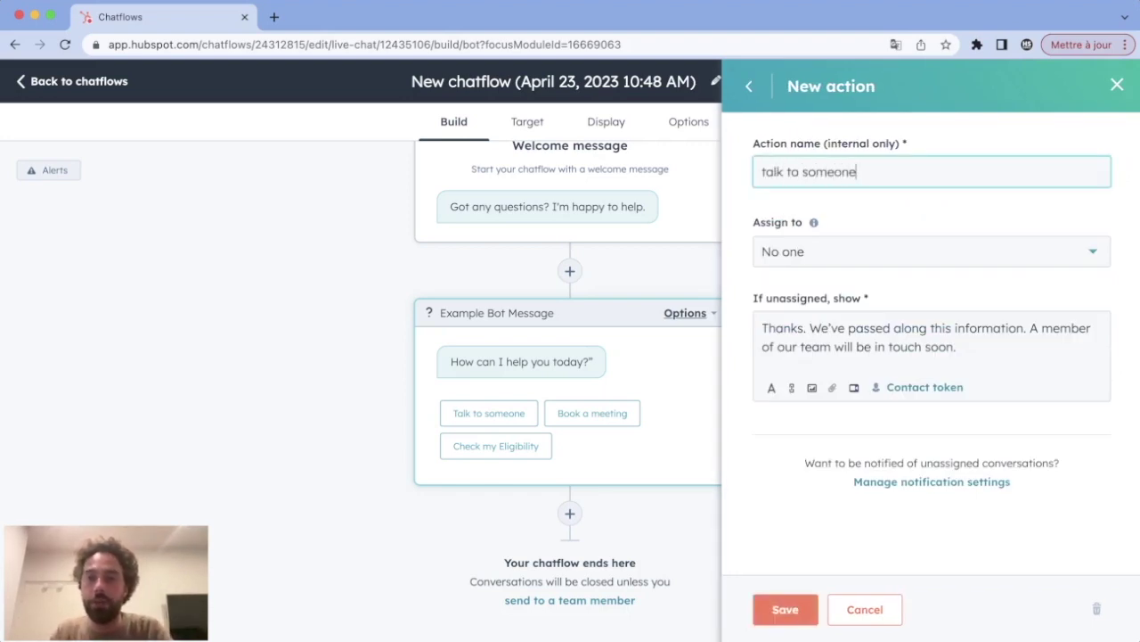
{"action": "key", "text": "Tab"}
{"action": "key", "text": "Down"}
{"action": "key", "text": "Down"}
{"action": "key", "text": "Down"}
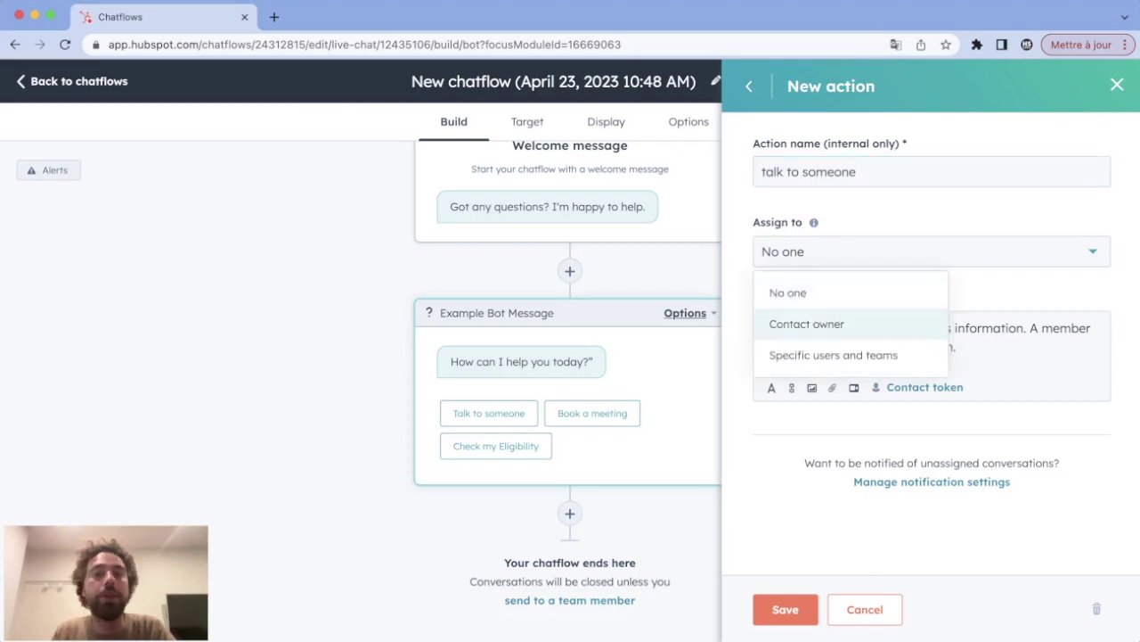
{"action": "key", "text": "Return"}
{"action": "key", "text": "Tab"}
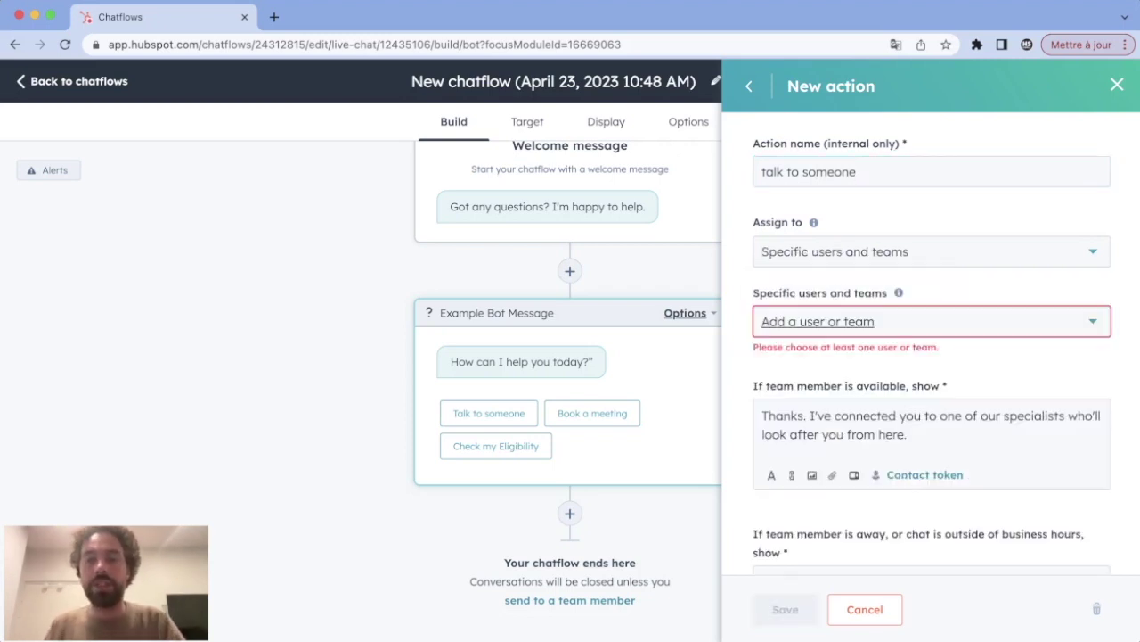
{"action": "key", "text": "Return"}
{"action": "key", "text": "Down"}
{"action": "key", "text": "Down"}
{"action": "key", "text": "Down"}
{"action": "key", "text": "Down"}
{"action": "key", "text": "Down"}
{"action": "key", "text": "Down"}
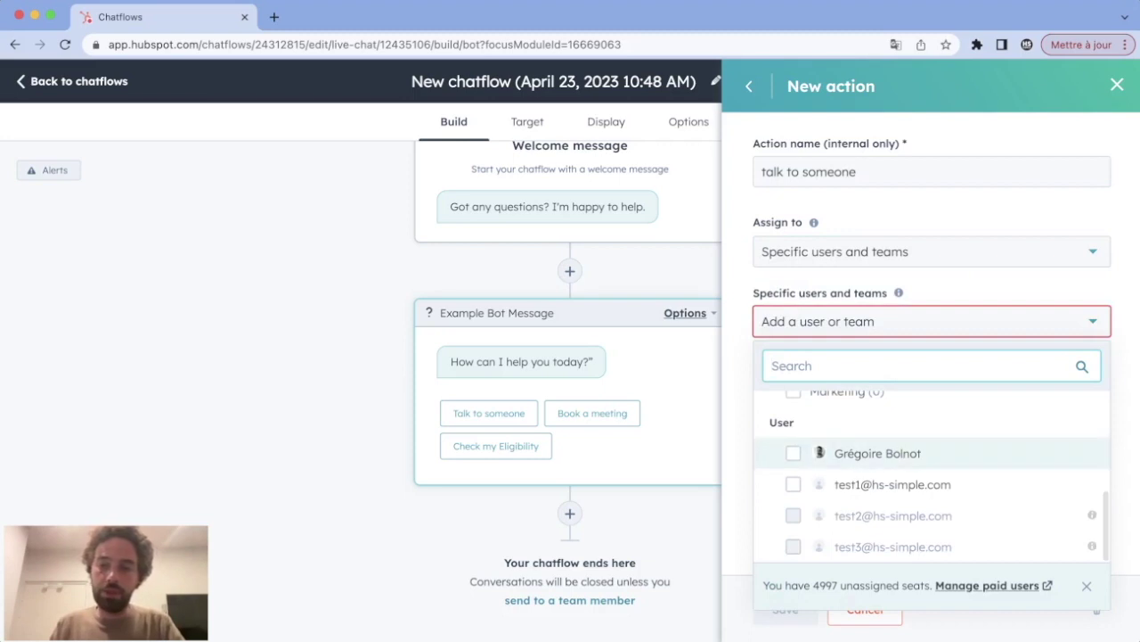
{"action": "key", "text": "Return"}
{"action": "key", "text": "Down"}
{"action": "key", "text": "Escape"}
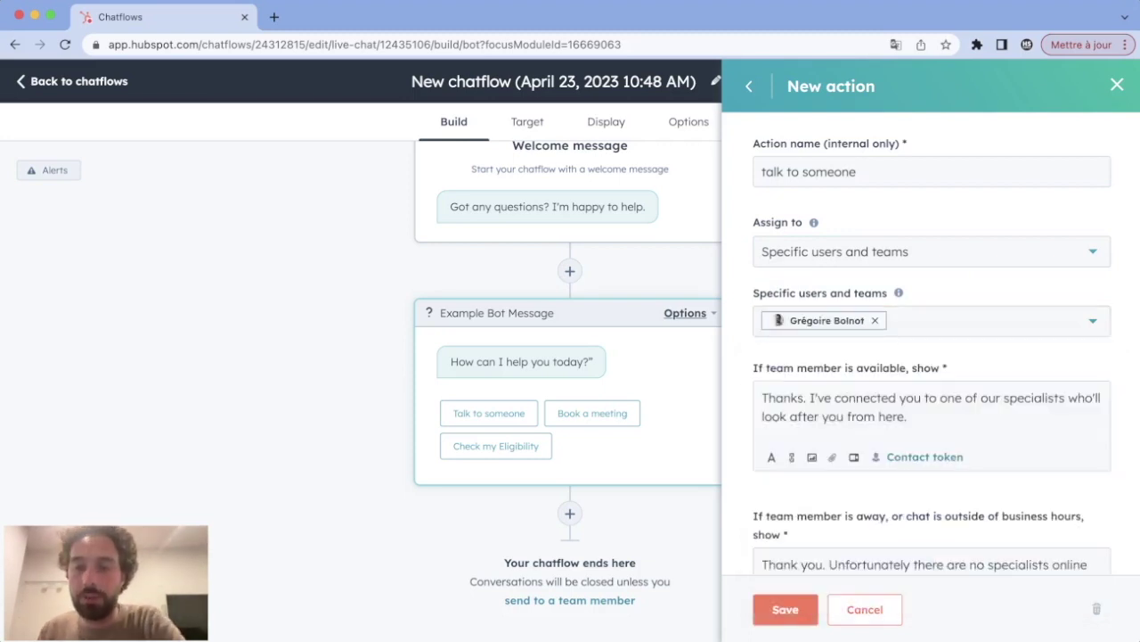
Step: Review the member-available and away messages, then save the talk to someone action
{"action": "key", "text": "Tab"}
{"action": "key", "text": "super+a"}
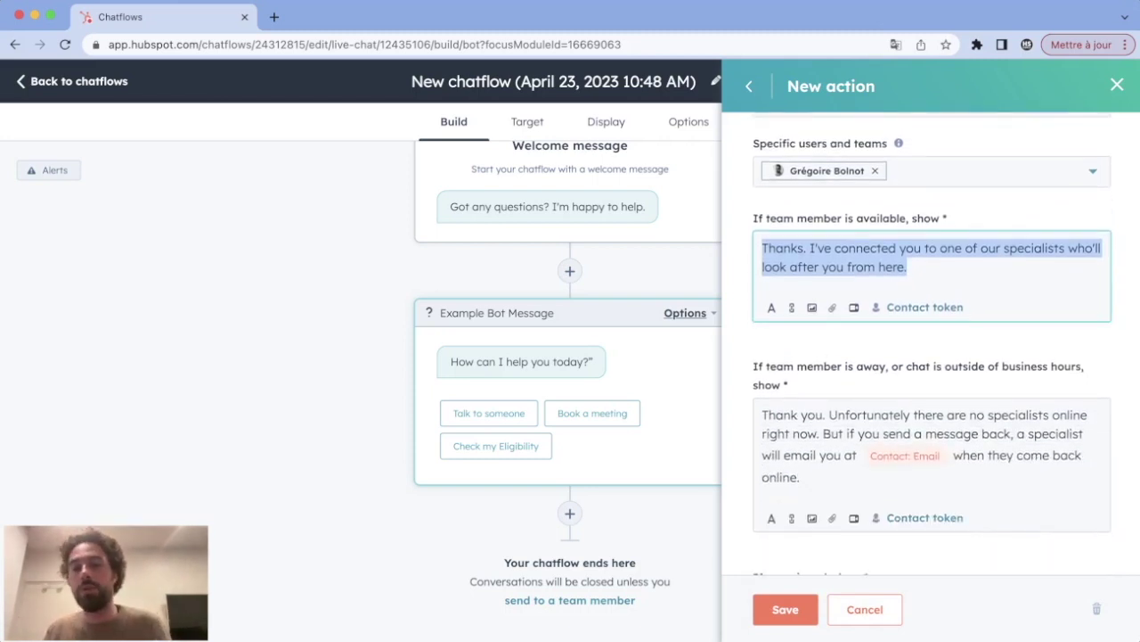
{"action": "key", "text": "Tab"}
{"action": "key", "text": "super+a"}
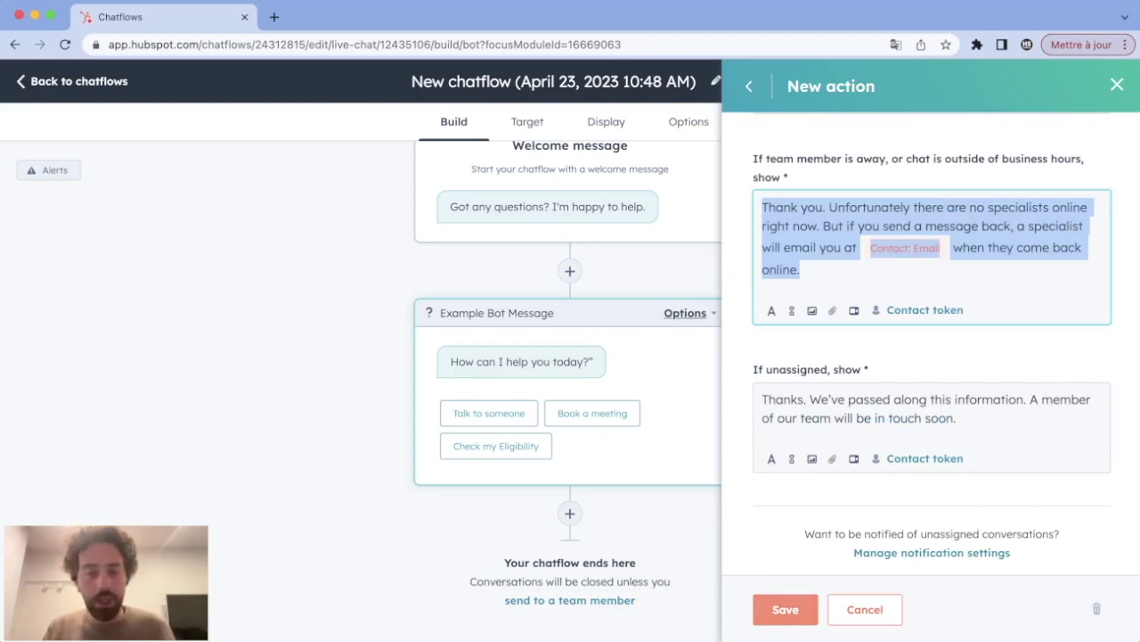
{"action": "left_click", "coordinate": [785, 608]}
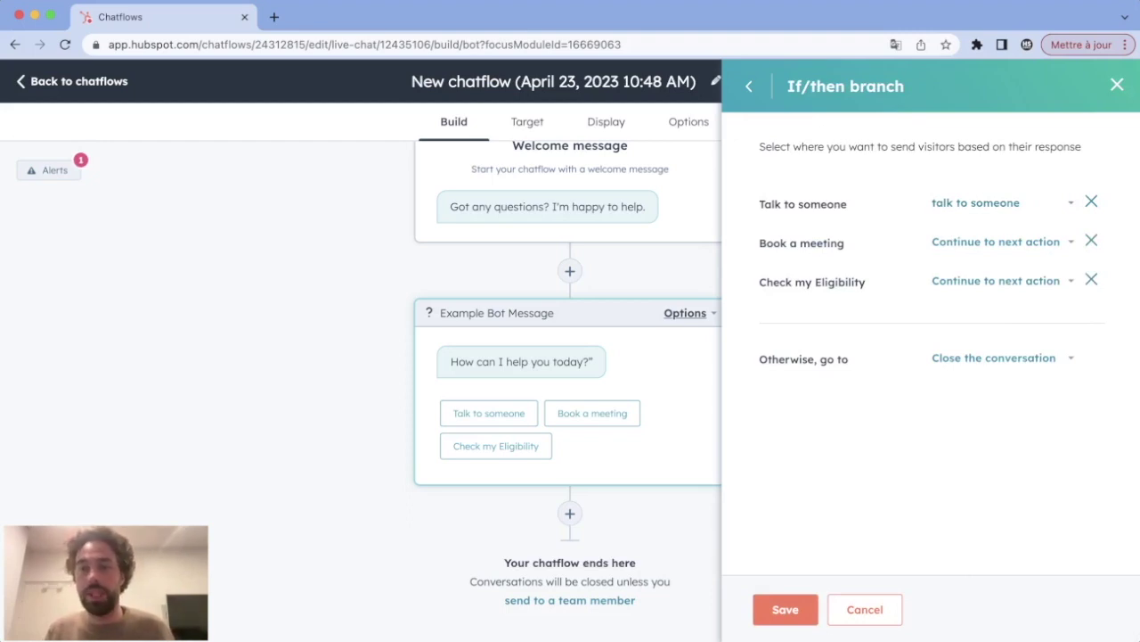
Step: Route the Book a meeting reply to a new meeting-booking action
{"action": "left_click", "coordinate": [996, 242]}
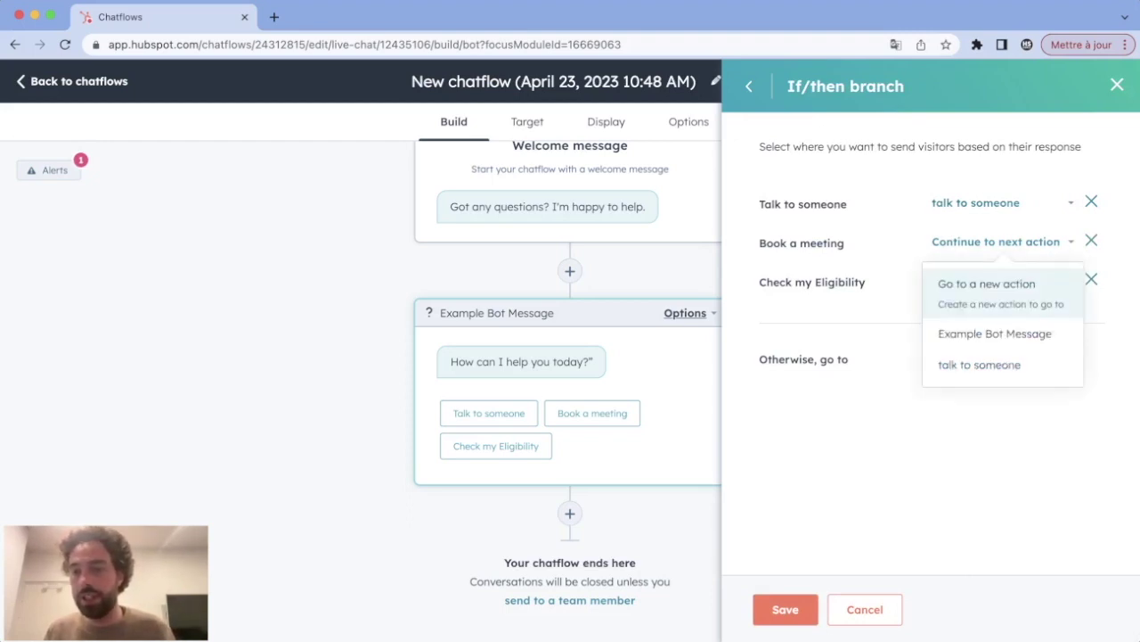
{"action": "left_click", "coordinate": [987, 290]}
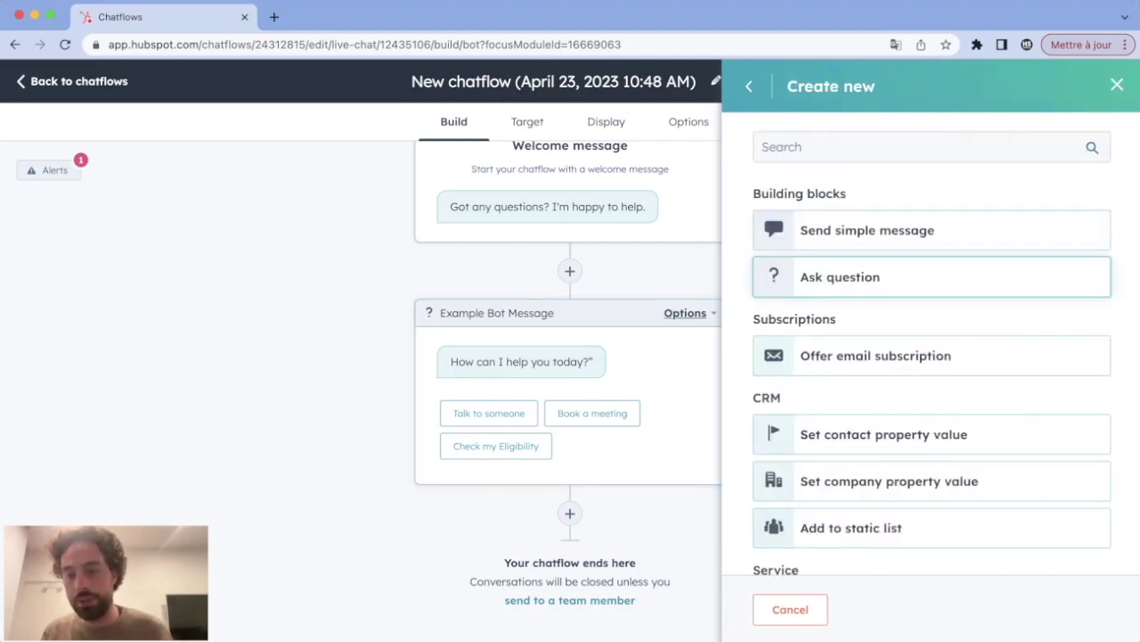
{"action": "scroll", "coordinate": [931, 356], "scroll_direction": "down", "scroll_amount": 4}
{"action": "scroll", "coordinate": [931, 276], "scroll_direction": "down", "scroll_amount": 3}
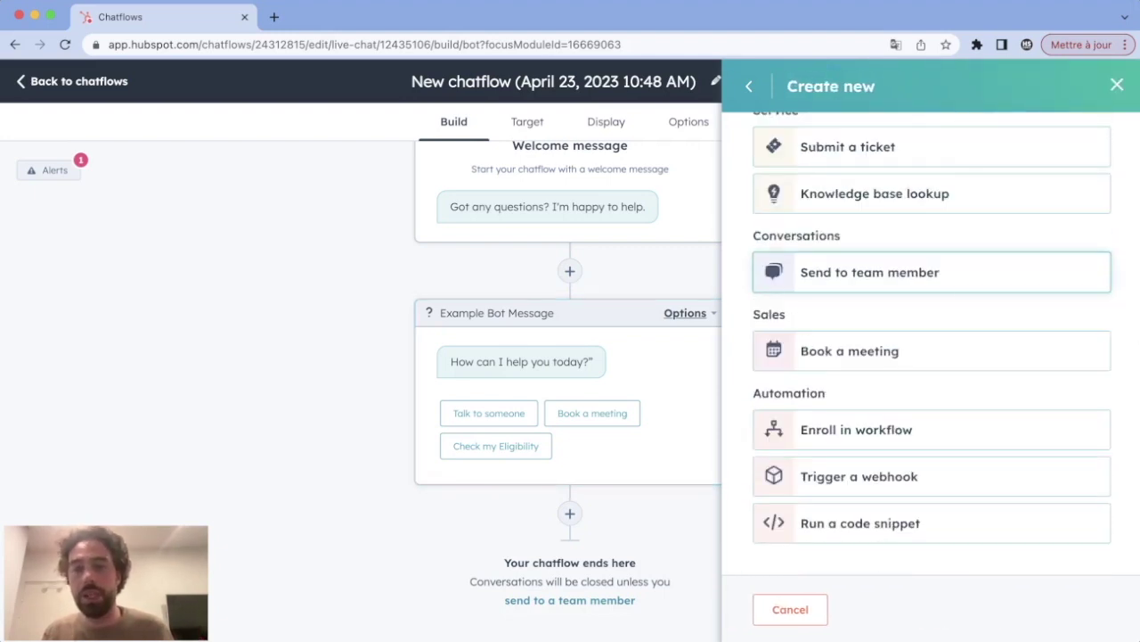
{"action": "double_click", "coordinate": [769, 314]}
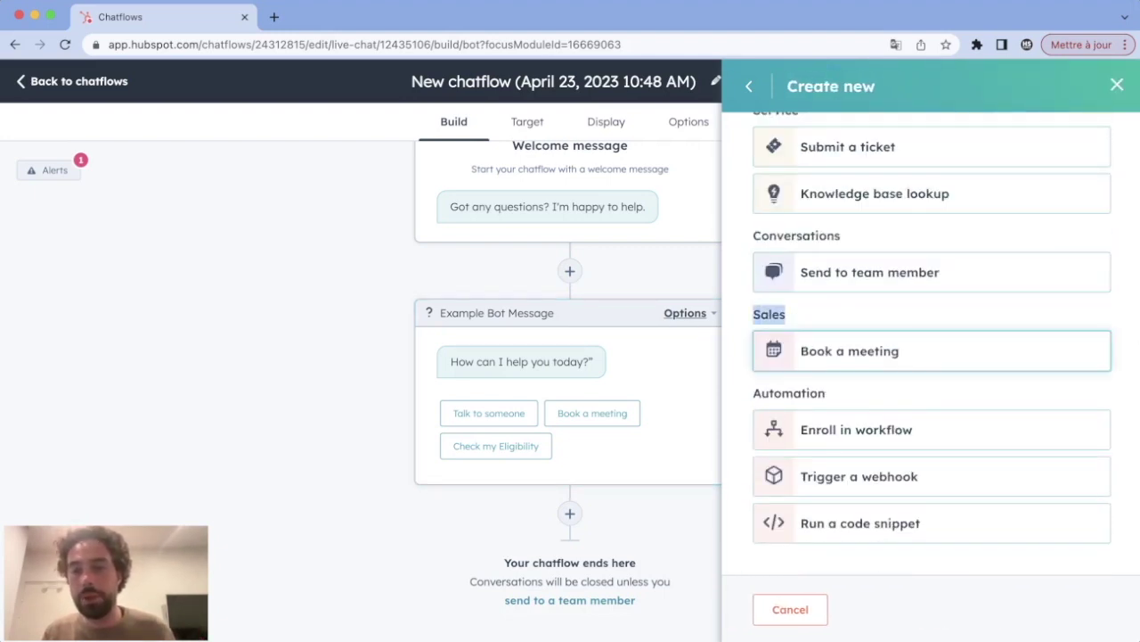
{"action": "left_click", "coordinate": [849, 350]}
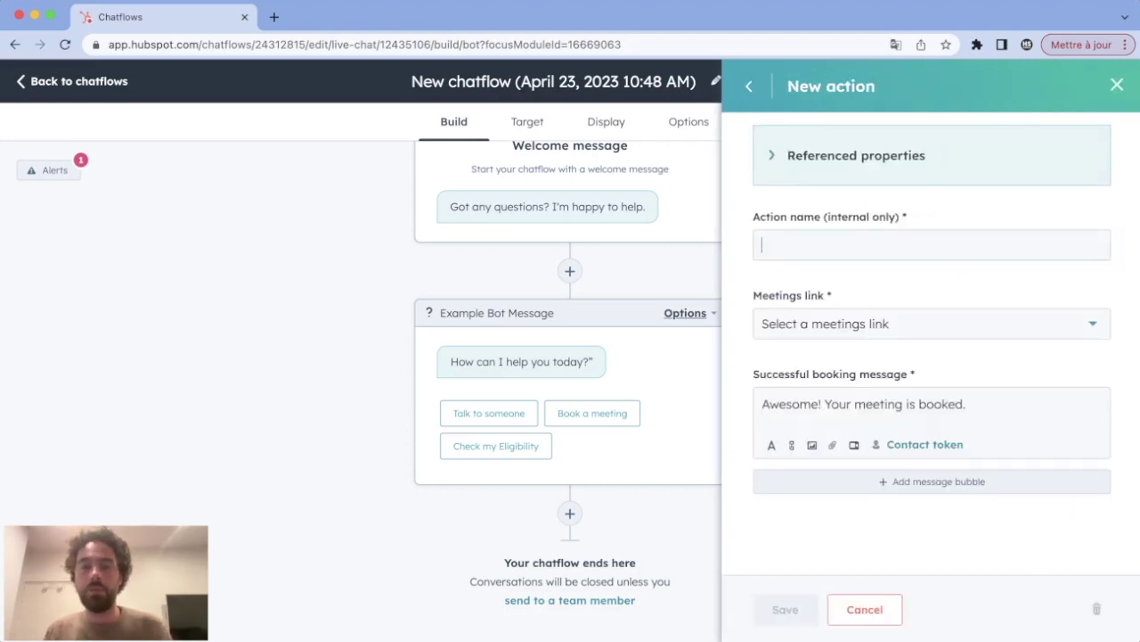
Step: Name it 'meeting', pick the 60 min, 30 min, and 15 min link, and save
{"action": "left_click", "coordinate": [931, 245]}
{"action": "type", "text": "meeting"}
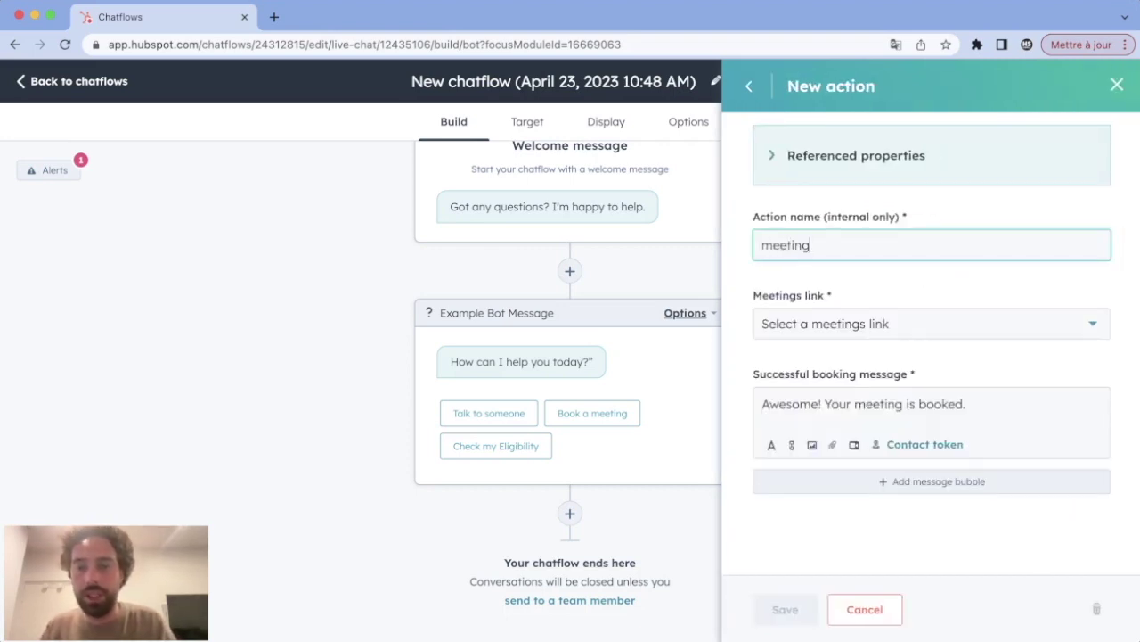
{"action": "key", "text": "Tab"}
{"action": "key", "text": "Return"}
{"action": "key", "text": "Return"}
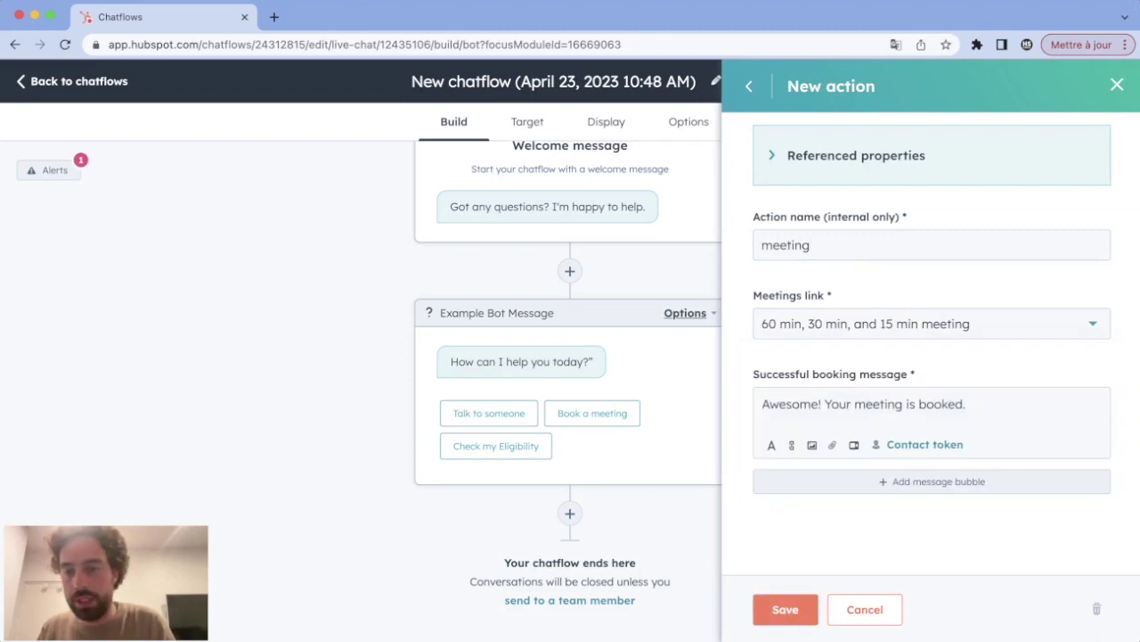
{"action": "key", "text": "Tab"}
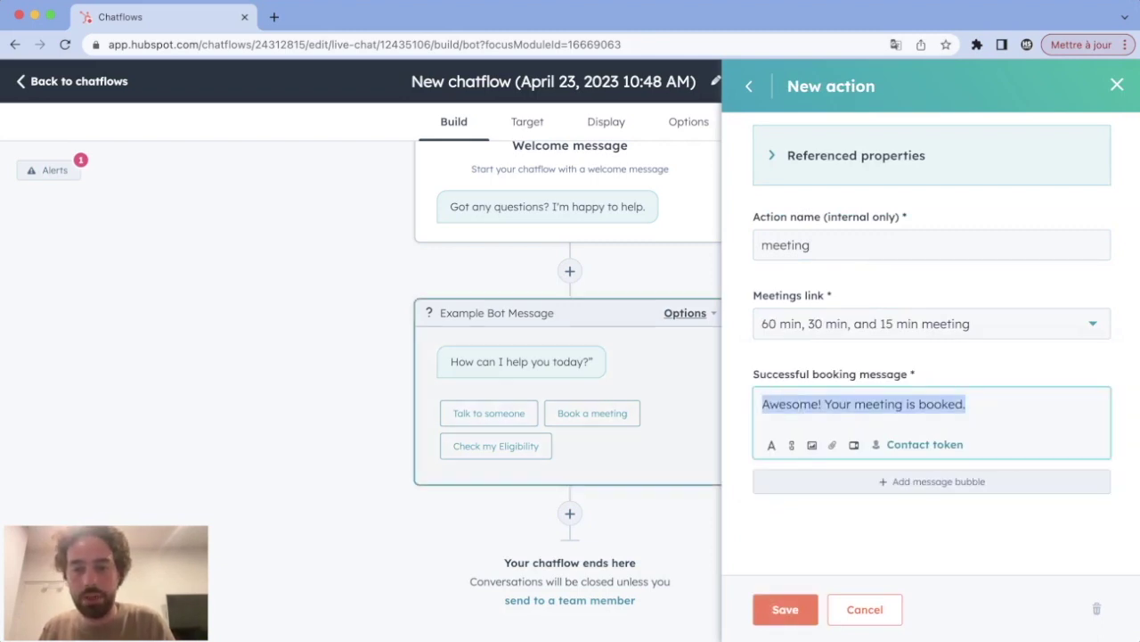
{"action": "key", "text": "Return"}
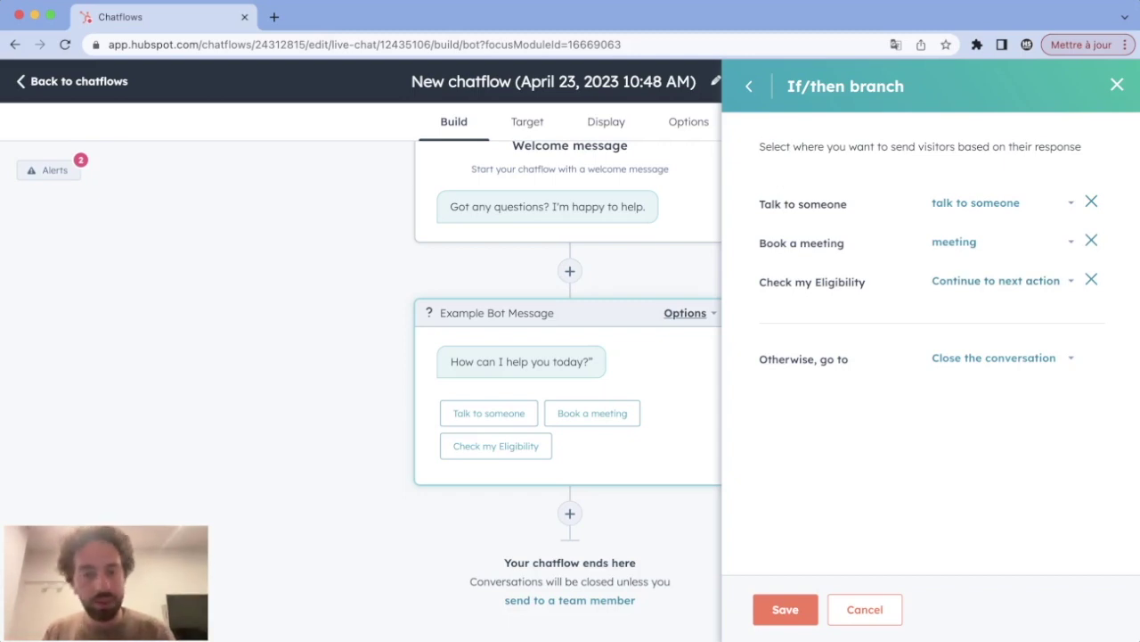
Step: Route Check my Eligibility to a new question action asking for the visitor's email
{"action": "left_click", "coordinate": [997, 280]}
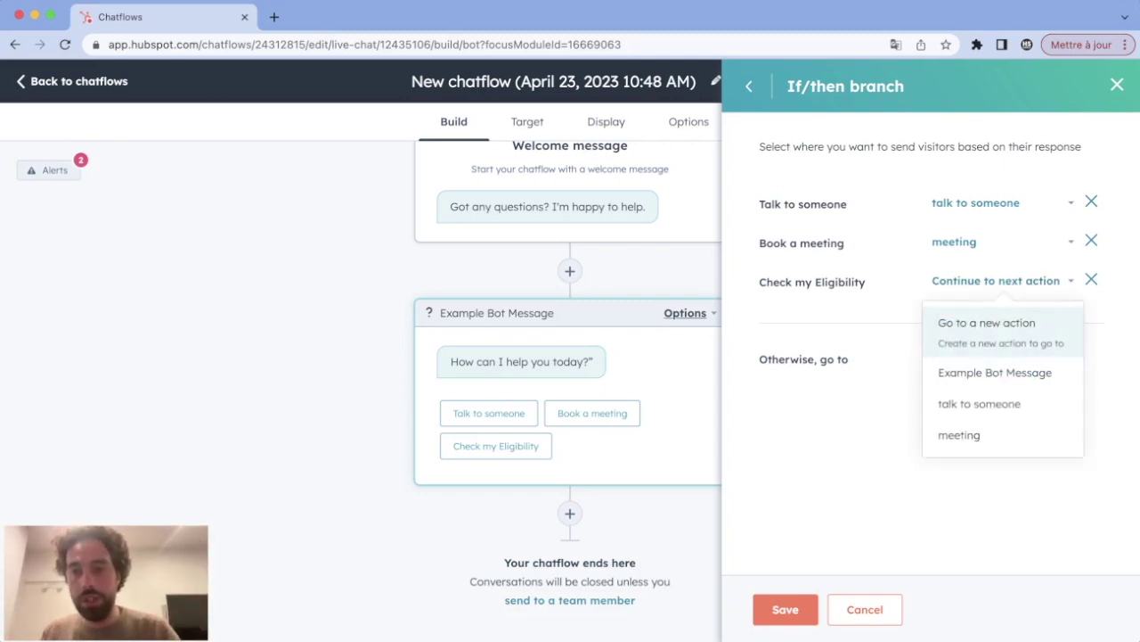
{"action": "left_click", "coordinate": [989, 329]}
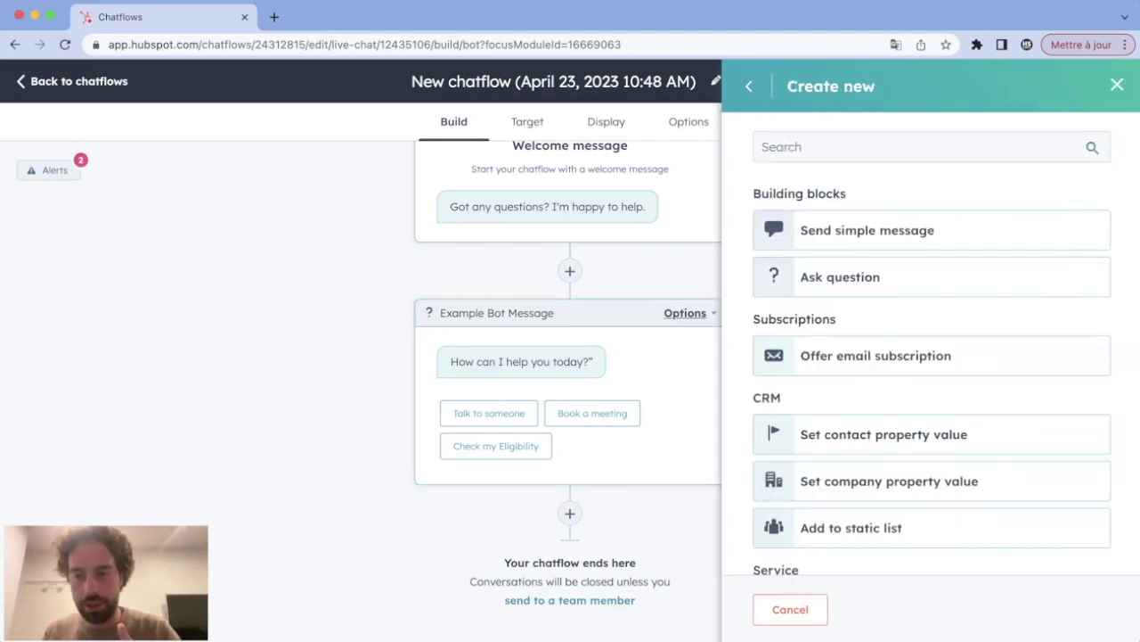
{"action": "left_click", "coordinate": [841, 276]}
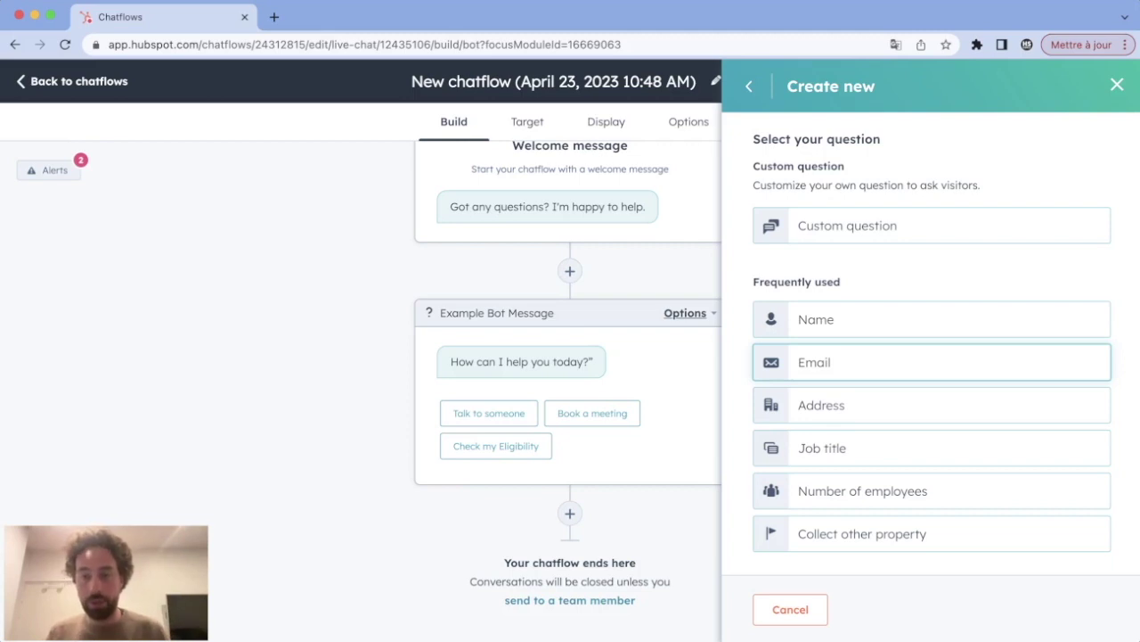
{"action": "left_click", "coordinate": [932, 361]}
Step: Save the Get email question, the three-way branch and the bot message
{"action": "left_click", "coordinate": [763, 252]}
{"action": "key", "text": "super+a"}
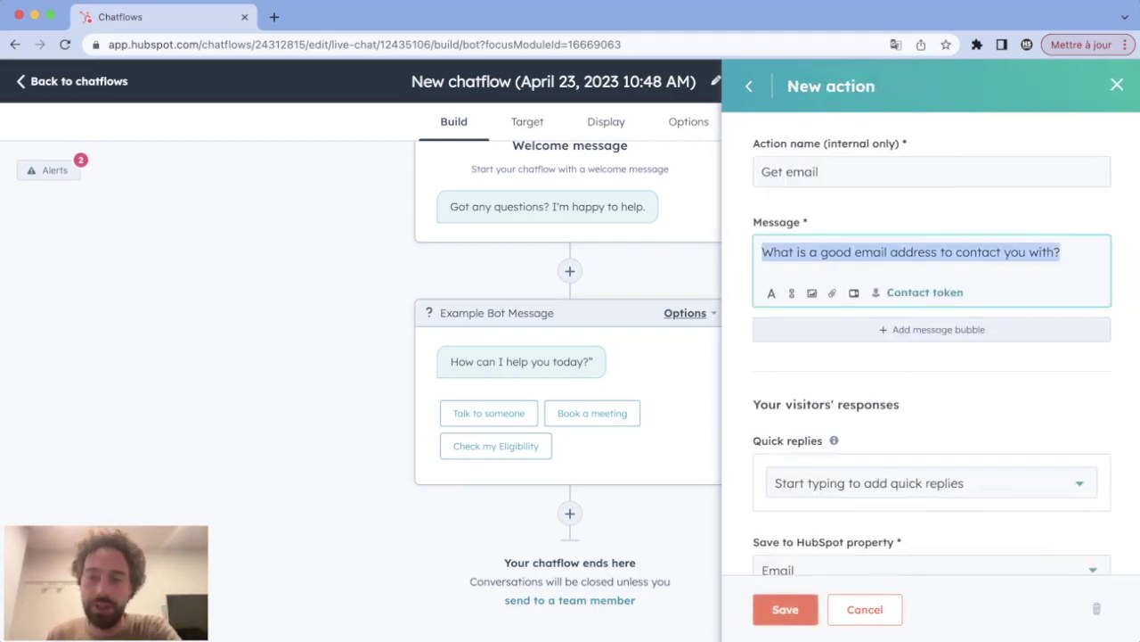
{"action": "scroll", "coordinate": [931, 348], "scroll_direction": "down", "scroll_amount": 3}
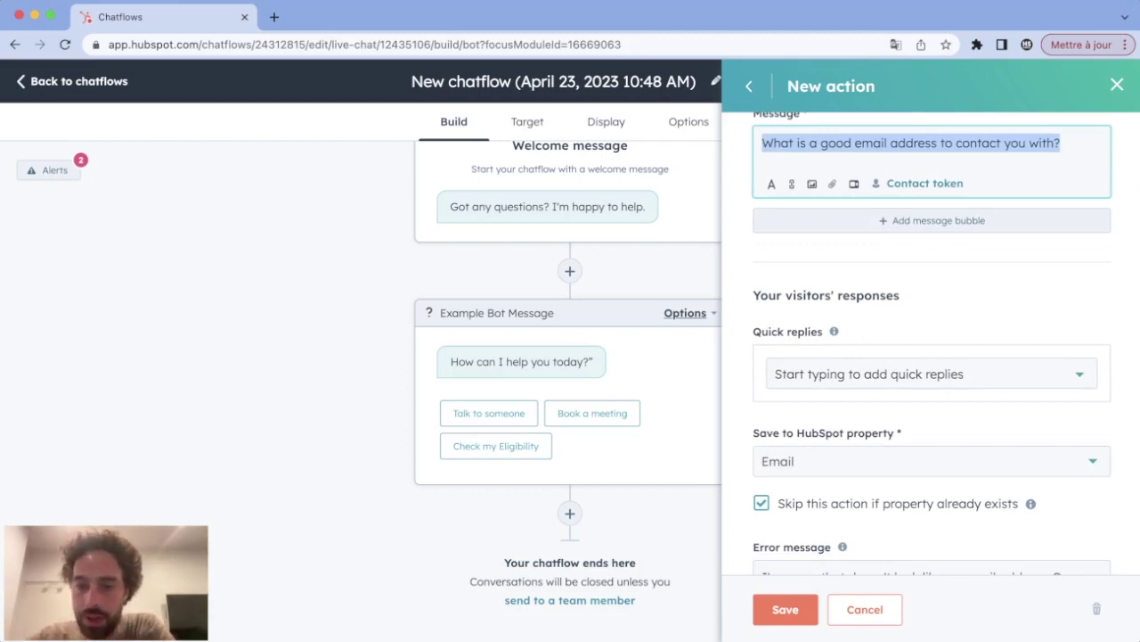
{"action": "scroll", "coordinate": [931, 343], "scroll_direction": "down", "scroll_amount": 3}
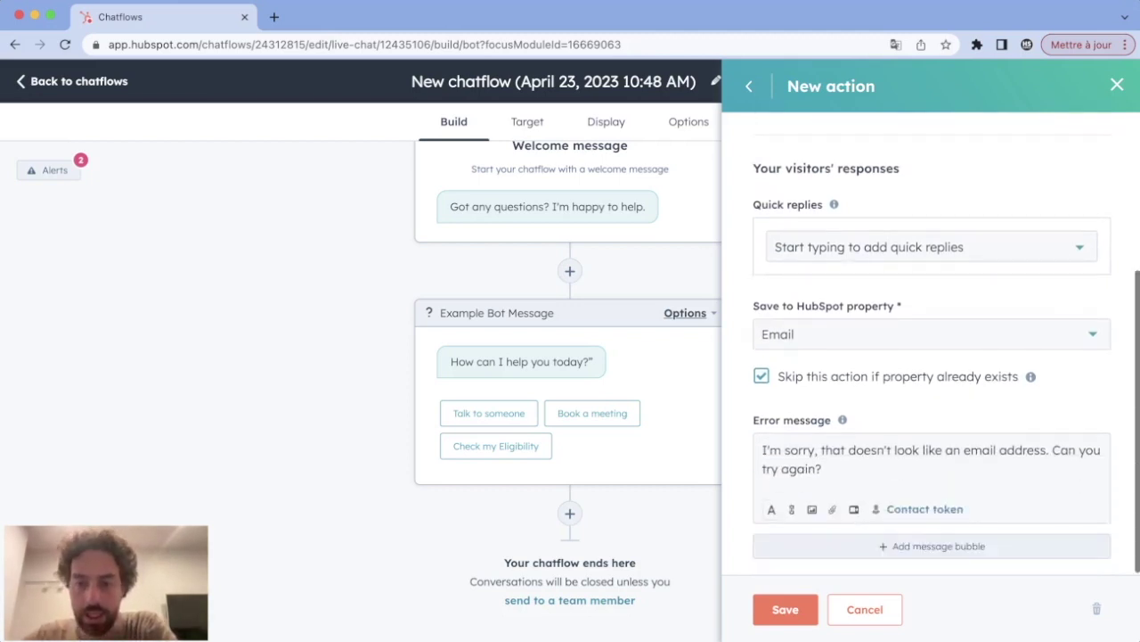
{"action": "left_click", "coordinate": [785, 609]}
{"action": "left_click", "coordinate": [785, 609]}
{"action": "left_click", "coordinate": [785, 609]}
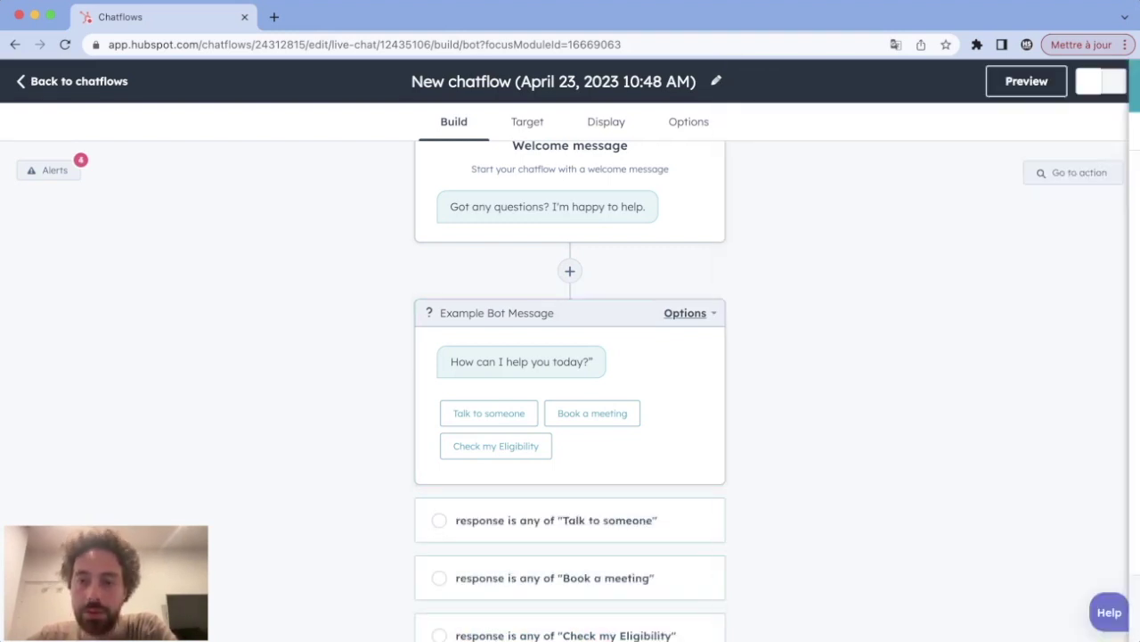
Step: Review each reply branch, then add a new step below Get email on the eligibility path
{"action": "scroll", "coordinate": [570, 357], "scroll_direction": "down", "scroll_amount": 3}
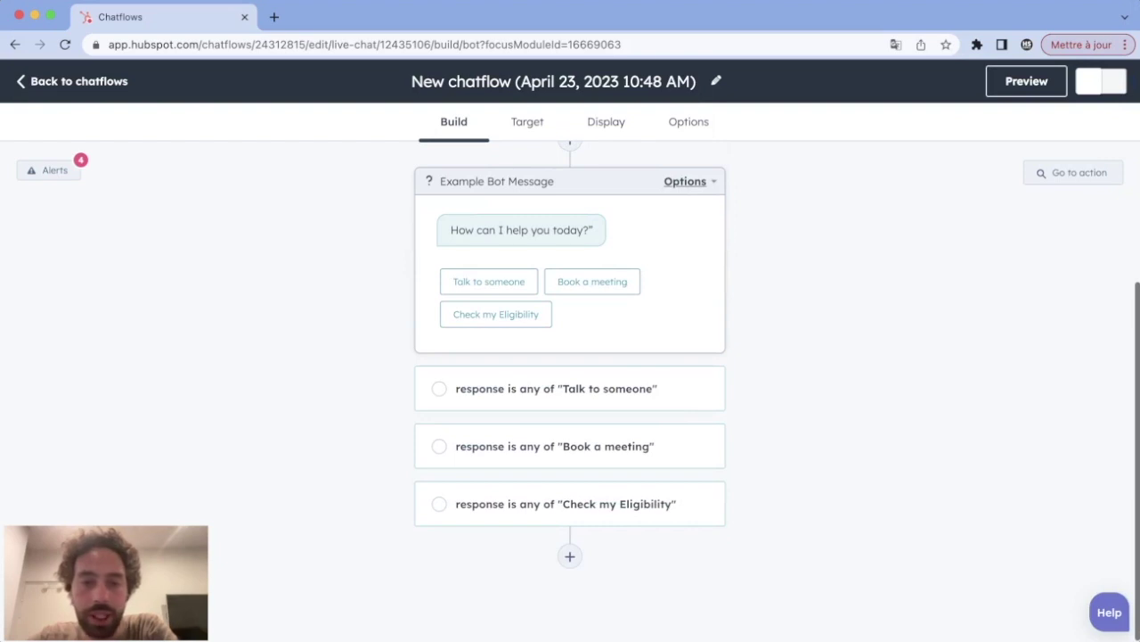
{"action": "left_click", "coordinate": [556, 389]}
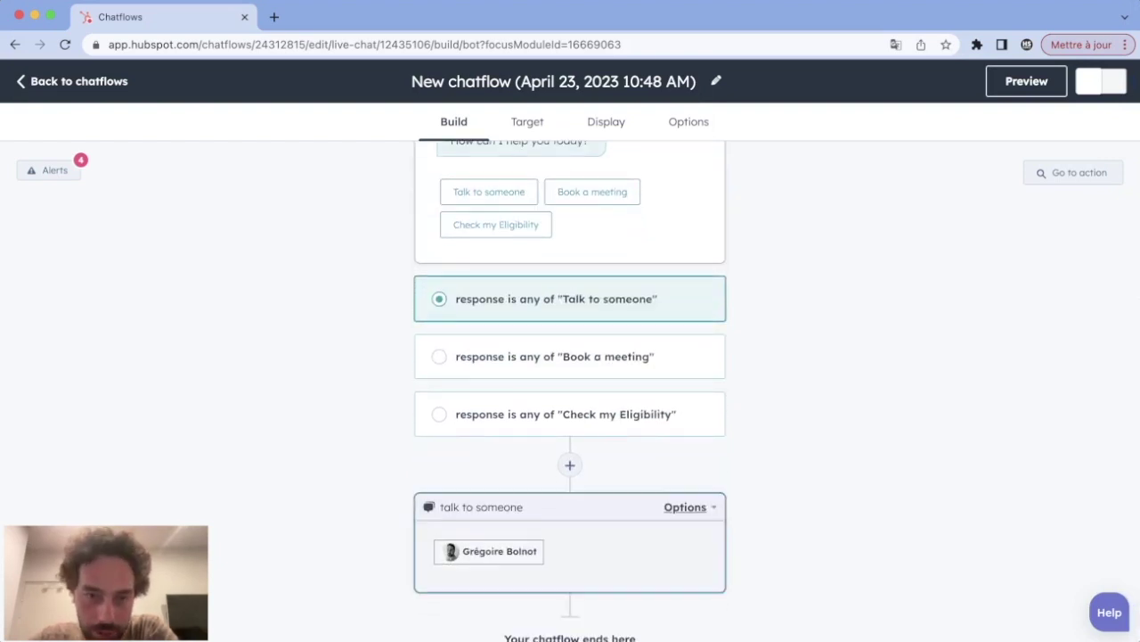
{"action": "left_click", "coordinate": [555, 356]}
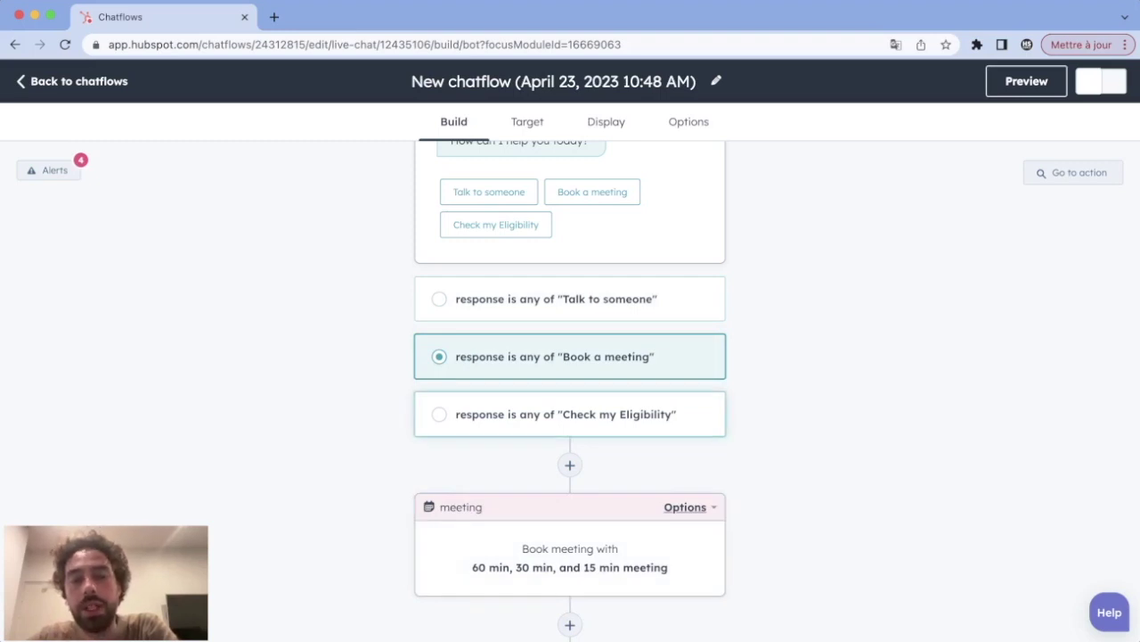
{"action": "left_click", "coordinate": [570, 415]}
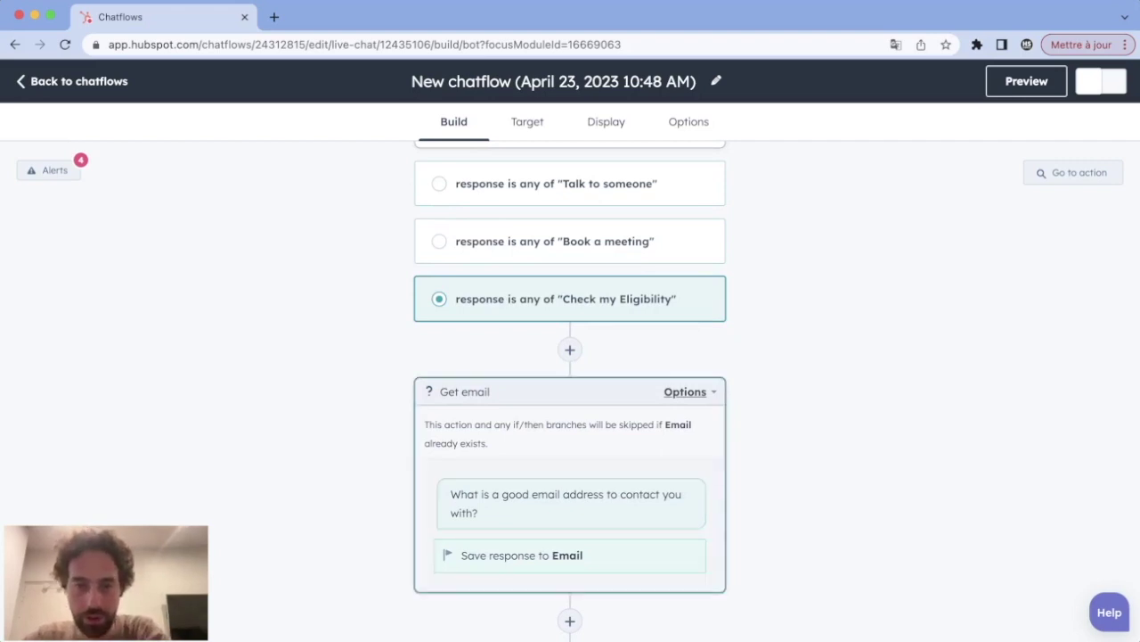
{"action": "left_click", "coordinate": [556, 184]}
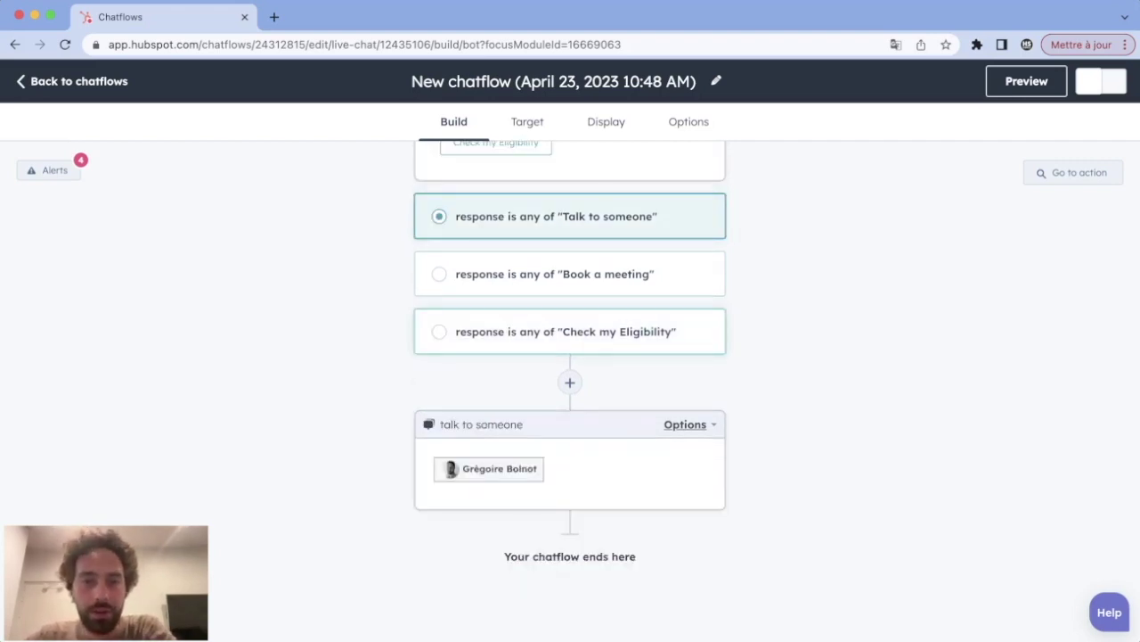
{"action": "left_click", "coordinate": [555, 269]}
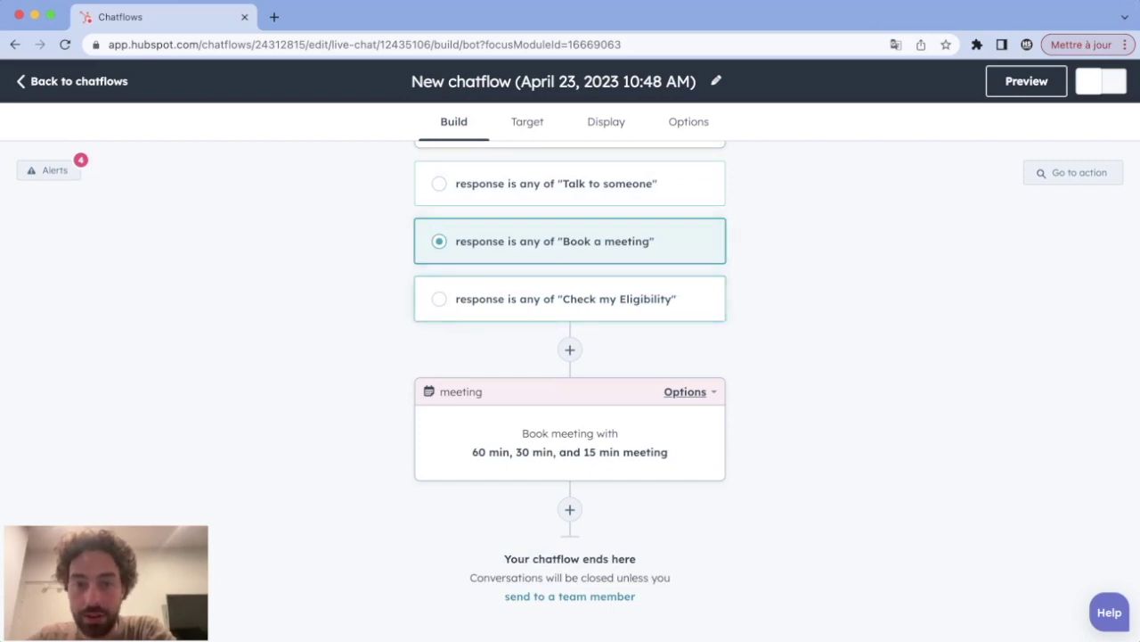
{"action": "left_click", "coordinate": [566, 298]}
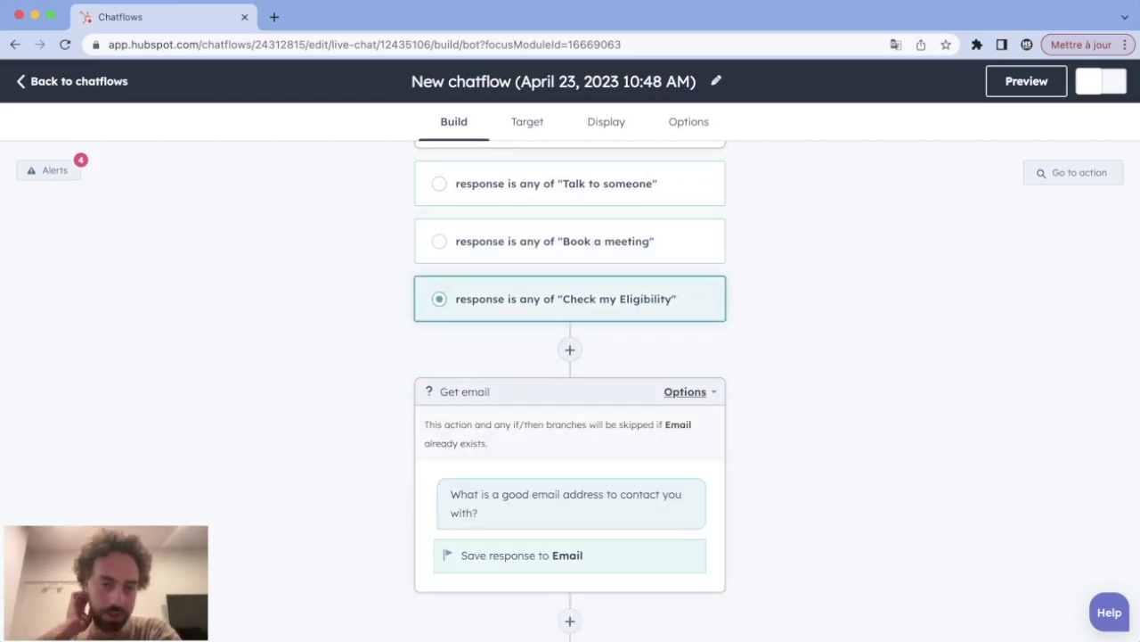
{"action": "scroll", "coordinate": [571, 392], "scroll_direction": "down", "scroll_amount": 2}
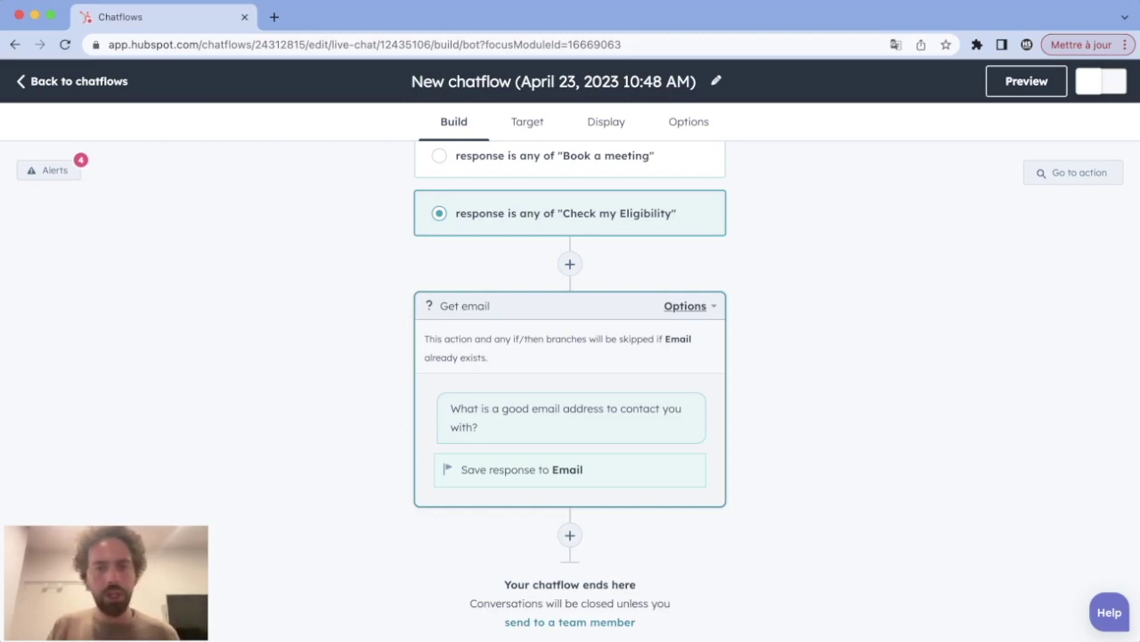
{"action": "left_click", "coordinate": [570, 534]}
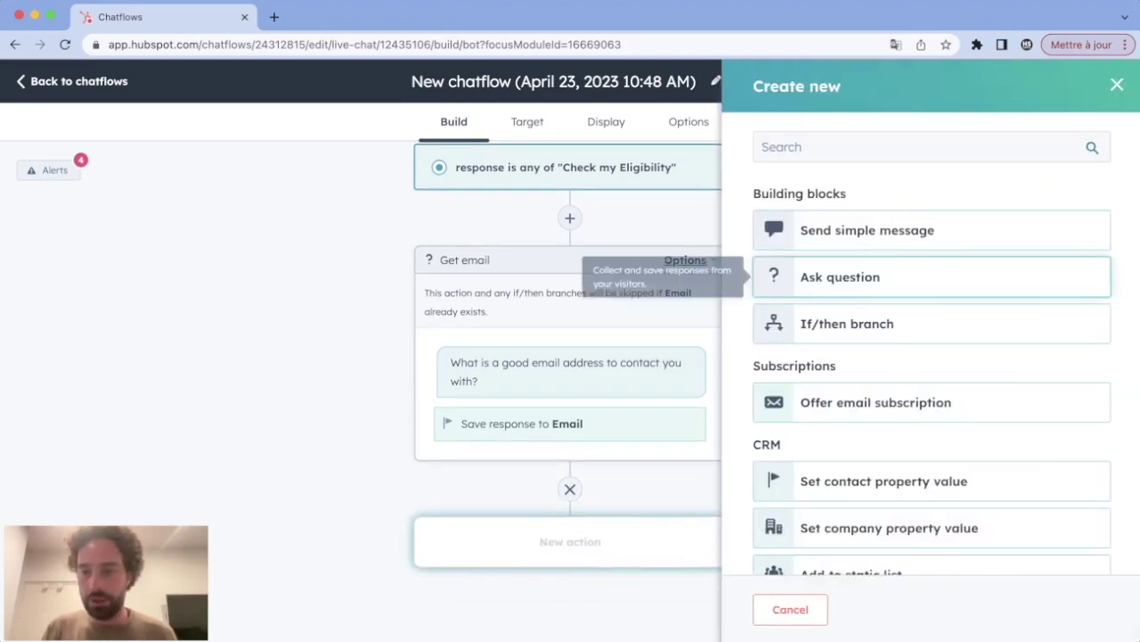
Step: Add a ready-made Job title question asking 'What is your job title?'
{"action": "left_click", "coordinate": [841, 276]}
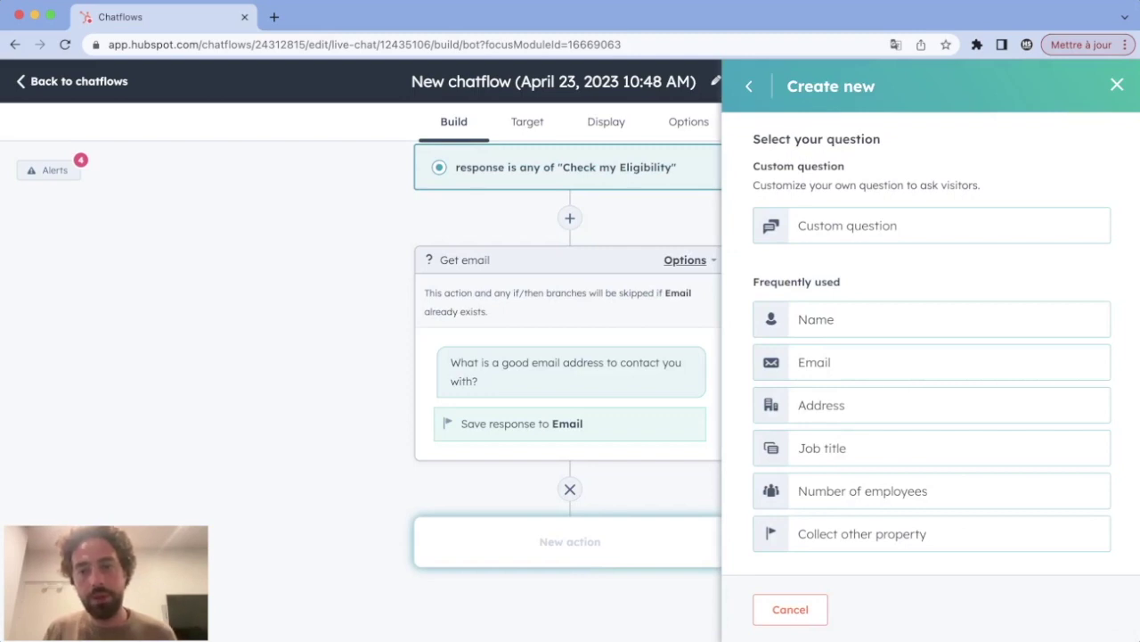
{"action": "triple_click", "coordinate": [838, 282]}
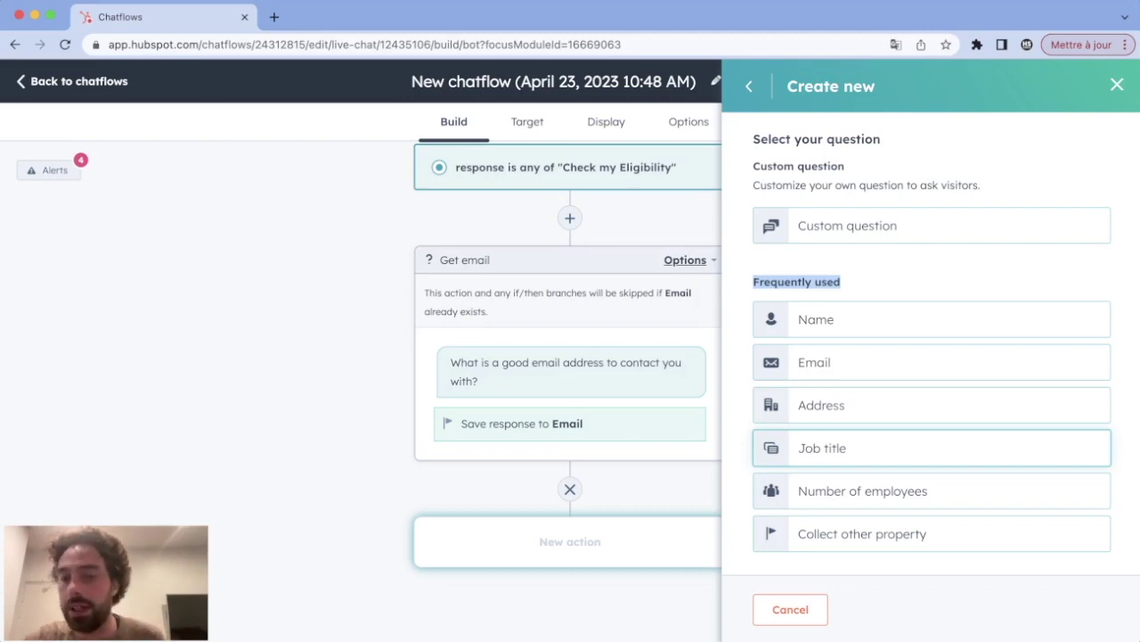
{"action": "left_click", "coordinate": [891, 447]}
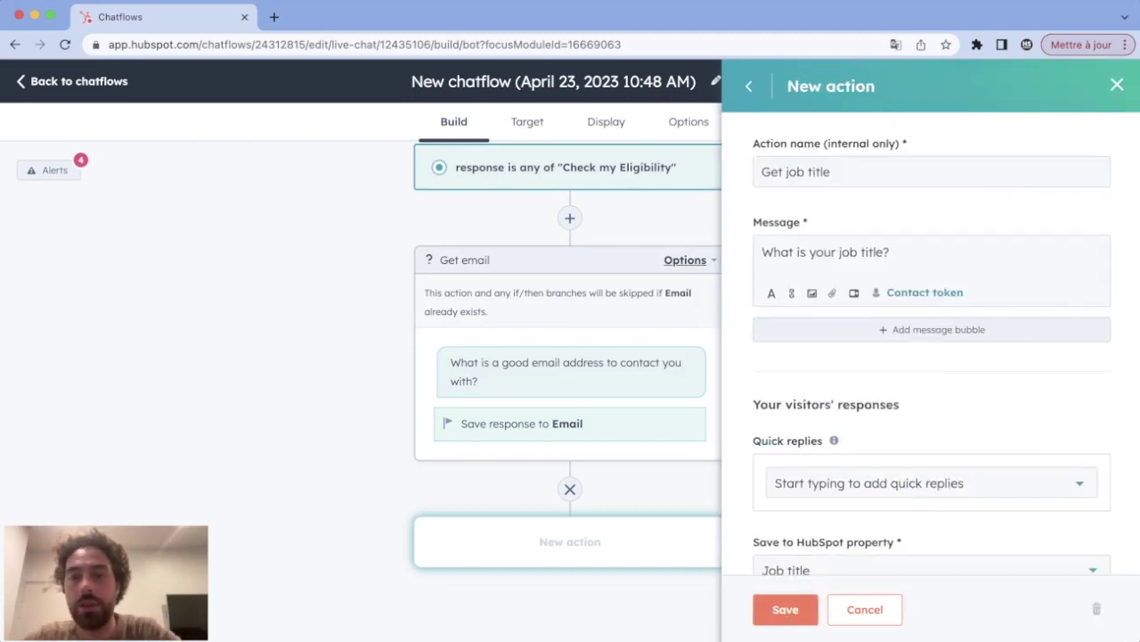
{"action": "left_click_drag", "start_coordinate": [762, 252], "coordinate": [890, 252]}
{"action": "scroll", "coordinate": [931, 357], "scroll_direction": "down", "scroll_amount": 2}
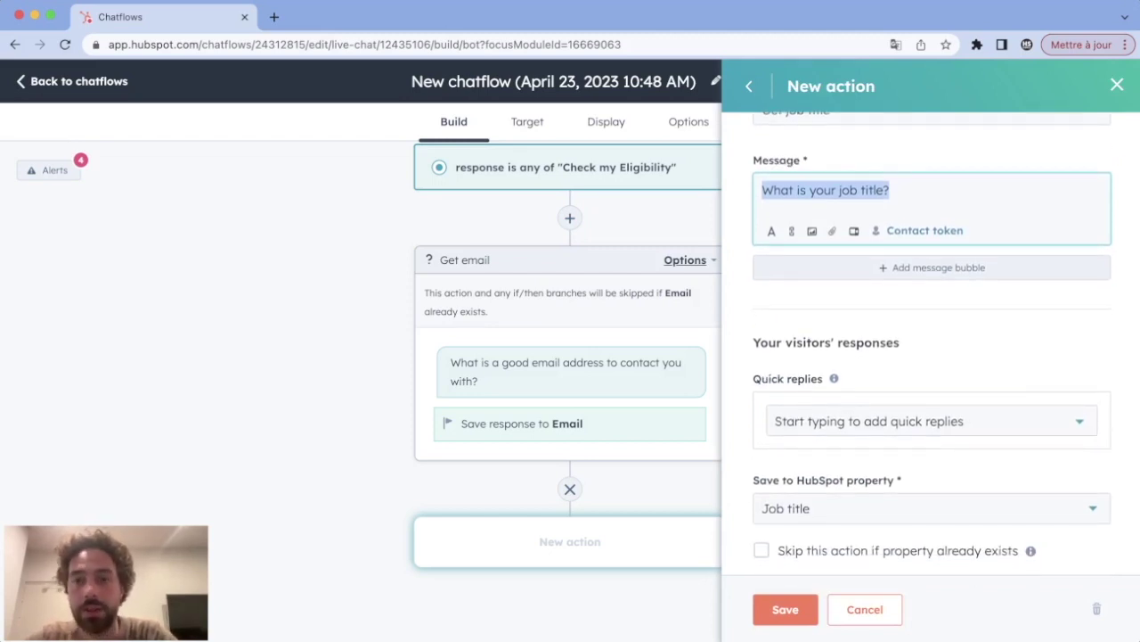
Step: Give it quick replies CEO, Manager, Intern and Other, and save it
{"action": "left_click", "coordinate": [864, 420]}
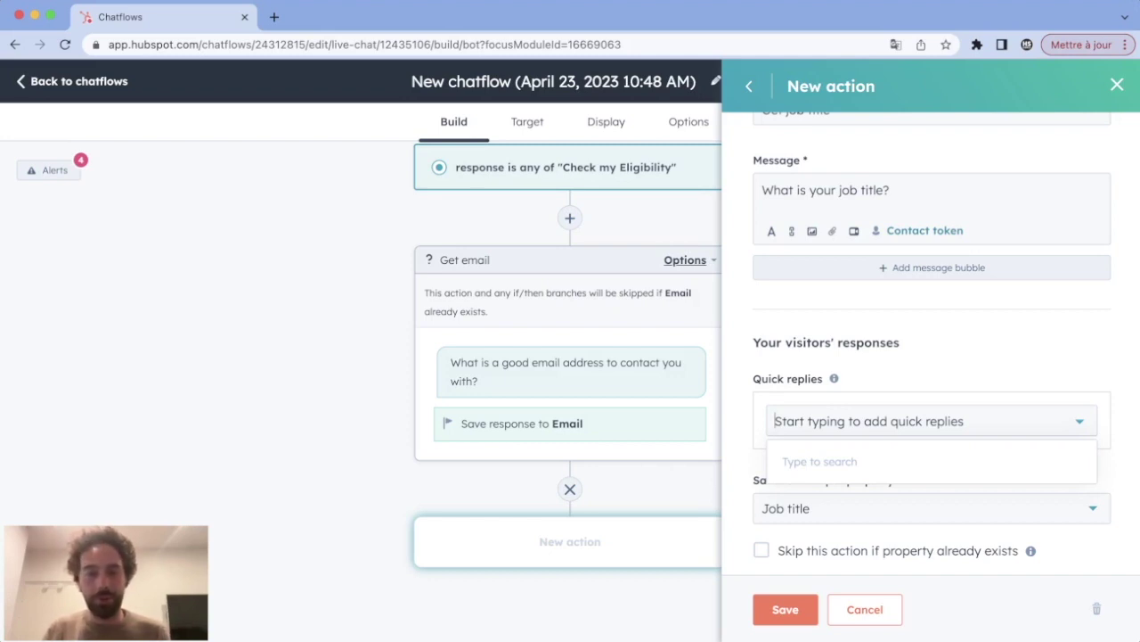
{"action": "type", "text": "CEO"}
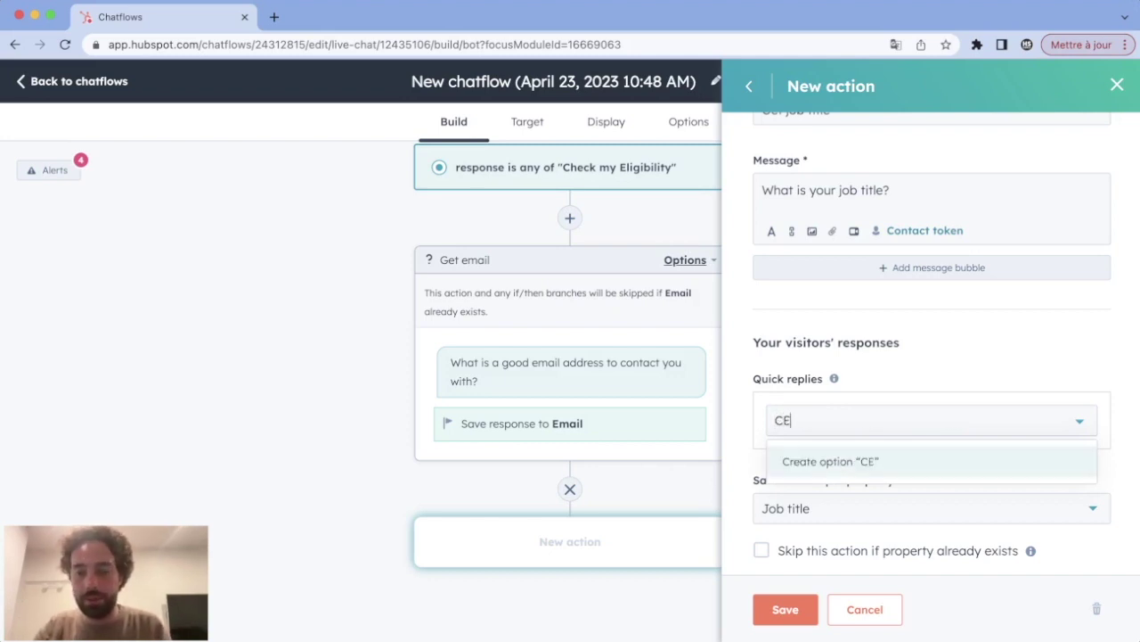
{"action": "key", "text": "BackSpace"}
{"action": "key", "text": "BackSpace"}
{"action": "key", "text": "BackSpace"}
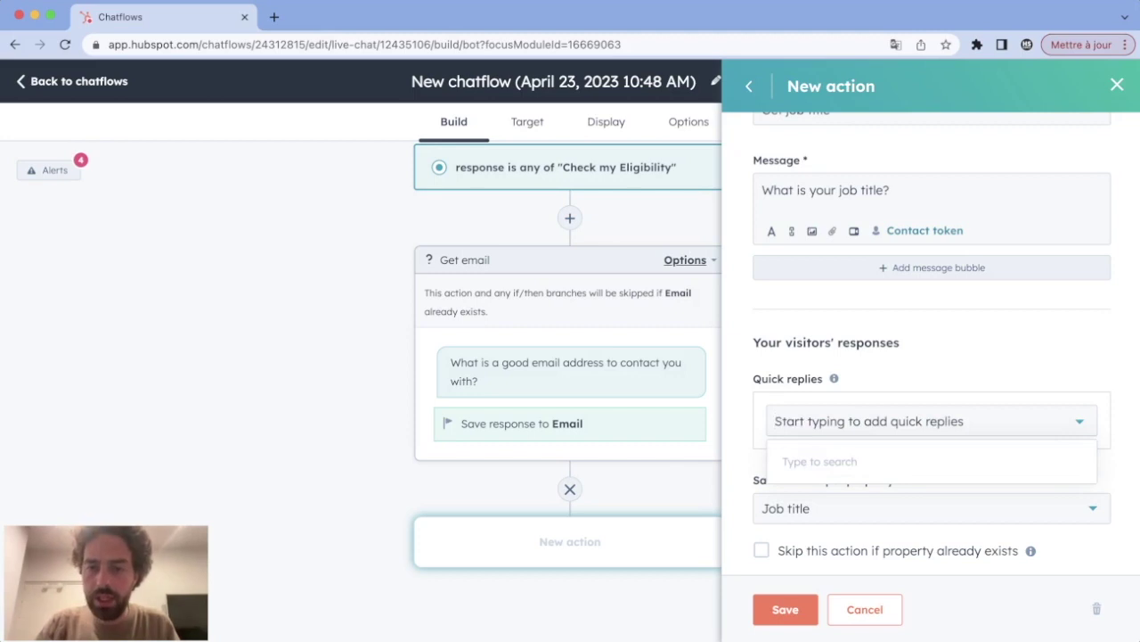
{"action": "type", "text": "CEO"}
{"action": "key", "text": "Return"}
{"action": "type", "text": "Manager"}
{"action": "key", "text": "Return"}
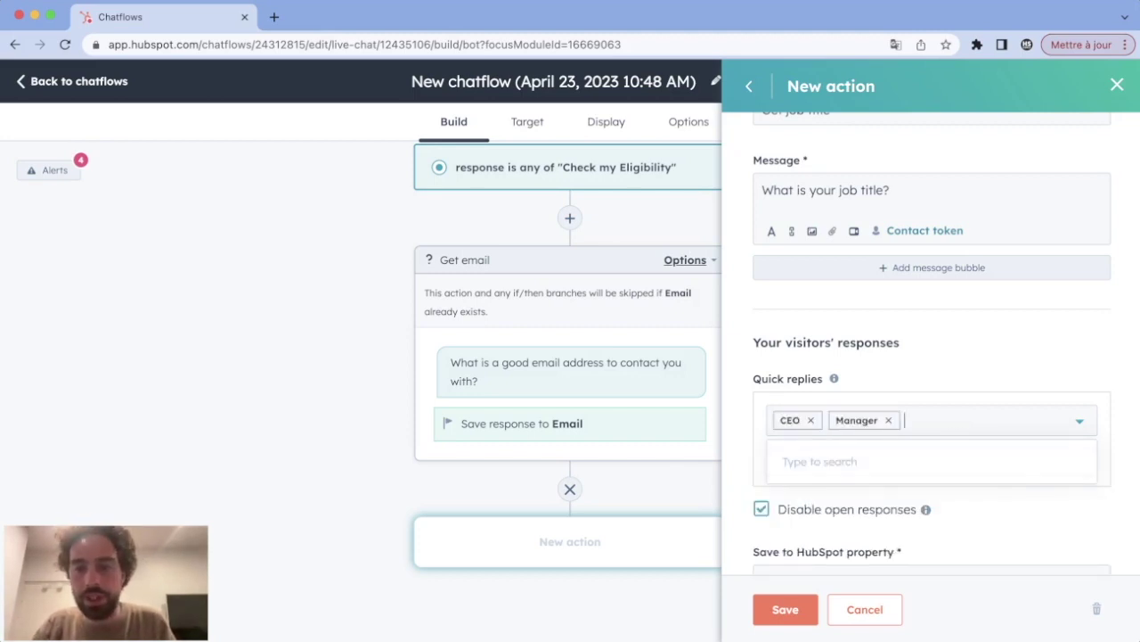
{"action": "type", "text": "Intern"}
{"action": "key", "text": "Return"}
{"action": "type", "text": "Other"}
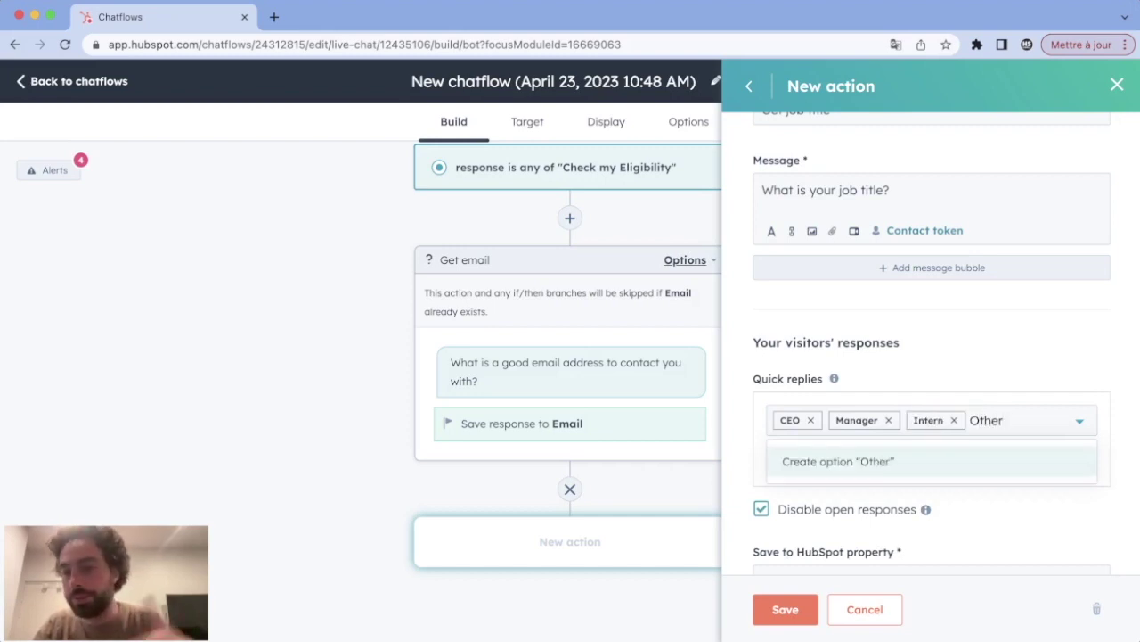
{"action": "key", "text": "Return"}
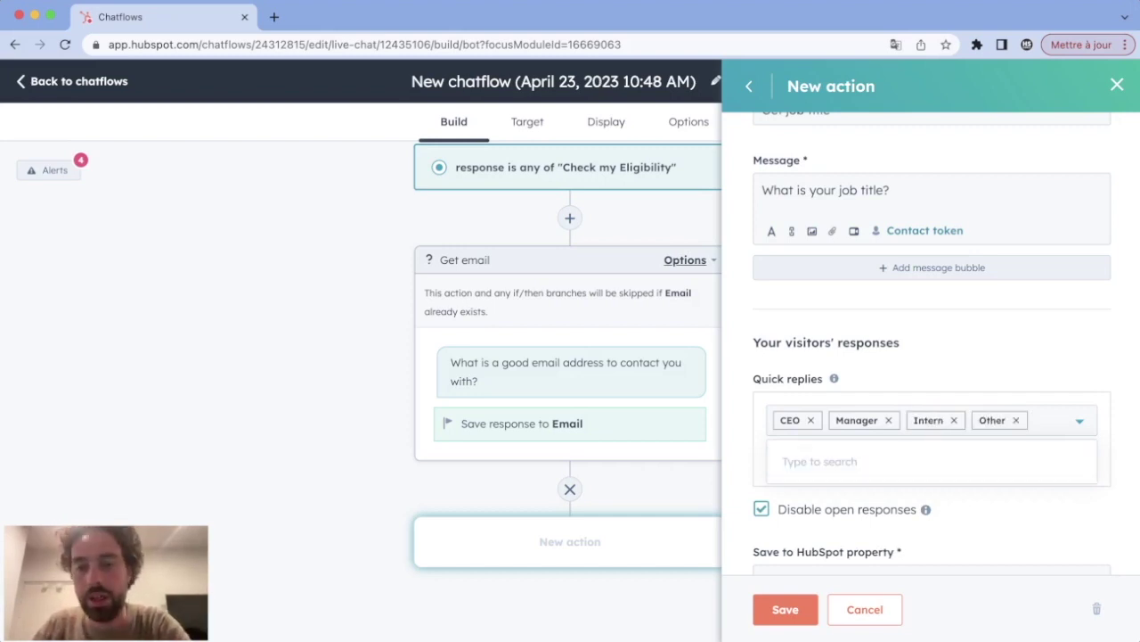
{"action": "key", "text": "Escape"}
{"action": "scroll", "coordinate": [931, 357], "scroll_direction": "down", "scroll_amount": 2}
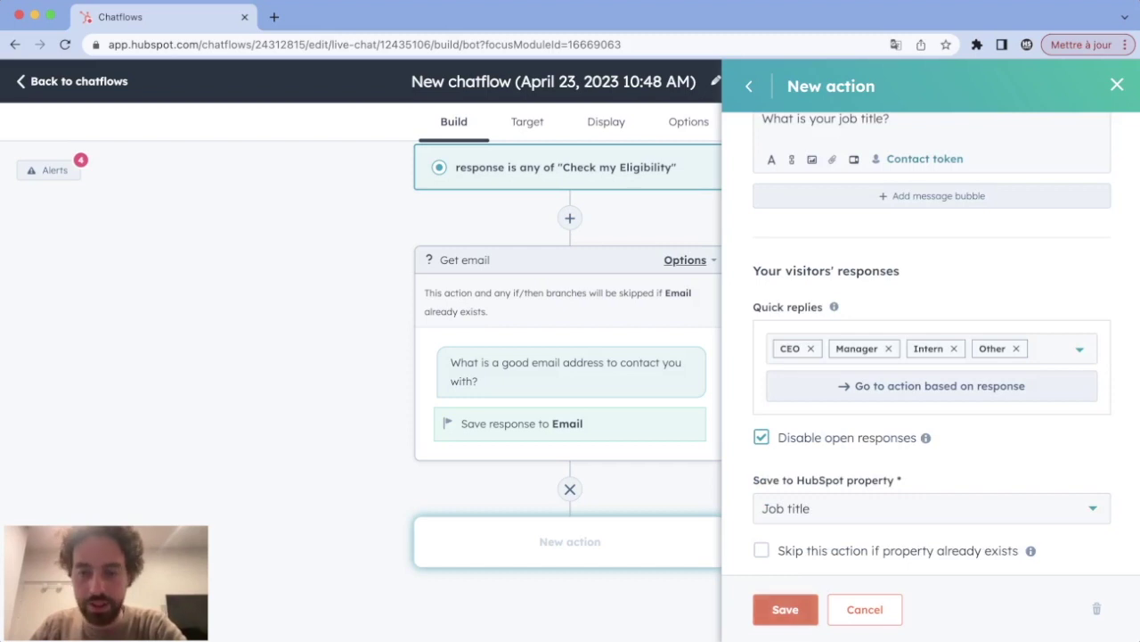
{"action": "left_click", "coordinate": [785, 608]}
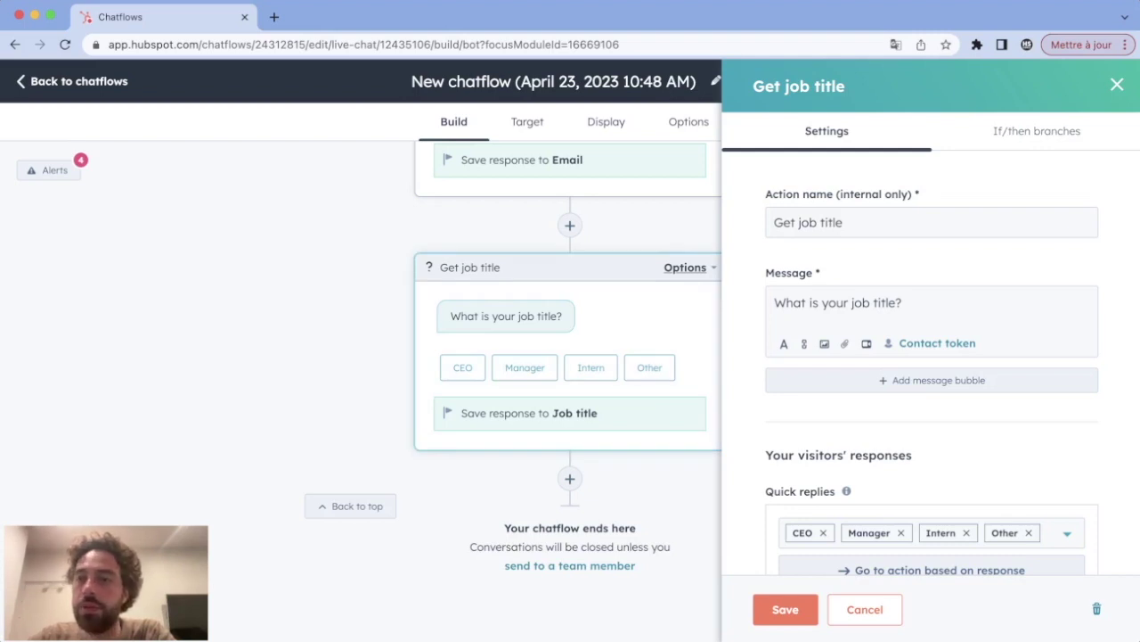
{"action": "left_click", "coordinate": [1038, 131]}
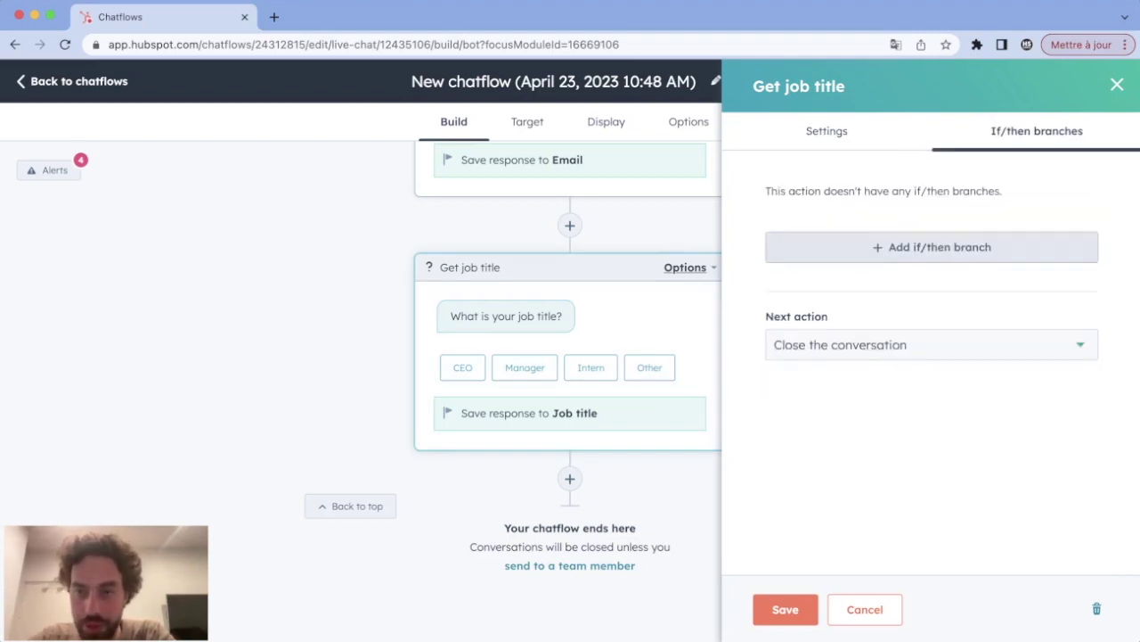
Step: Add an if/then branch for job title answers that isn't any of CEO
{"action": "left_click", "coordinate": [932, 247]}
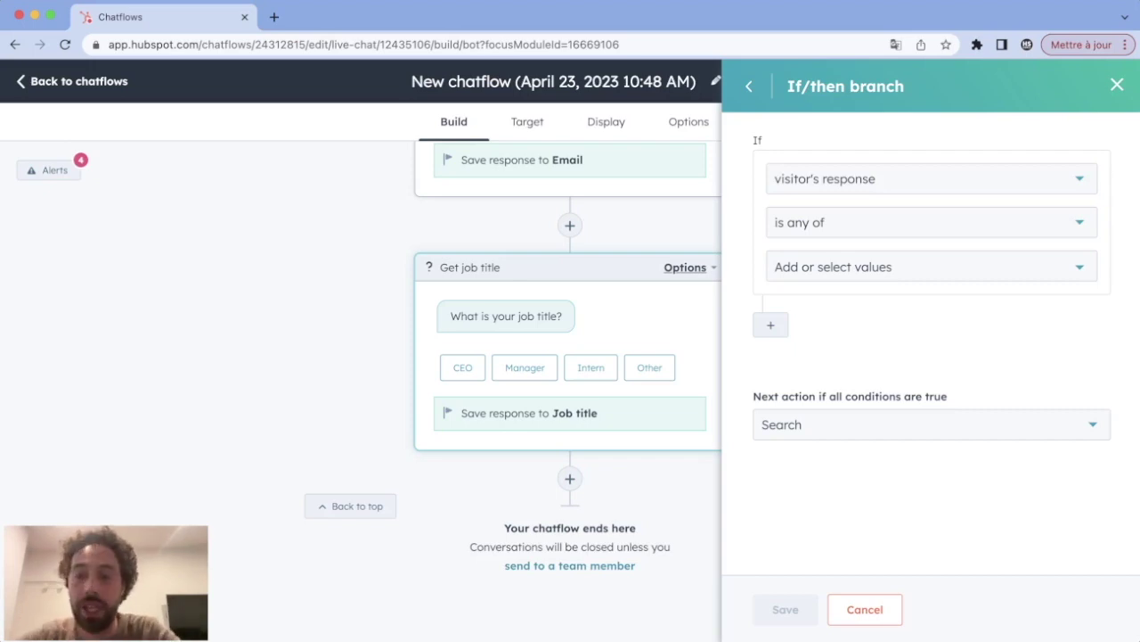
{"action": "left_click", "coordinate": [926, 222]}
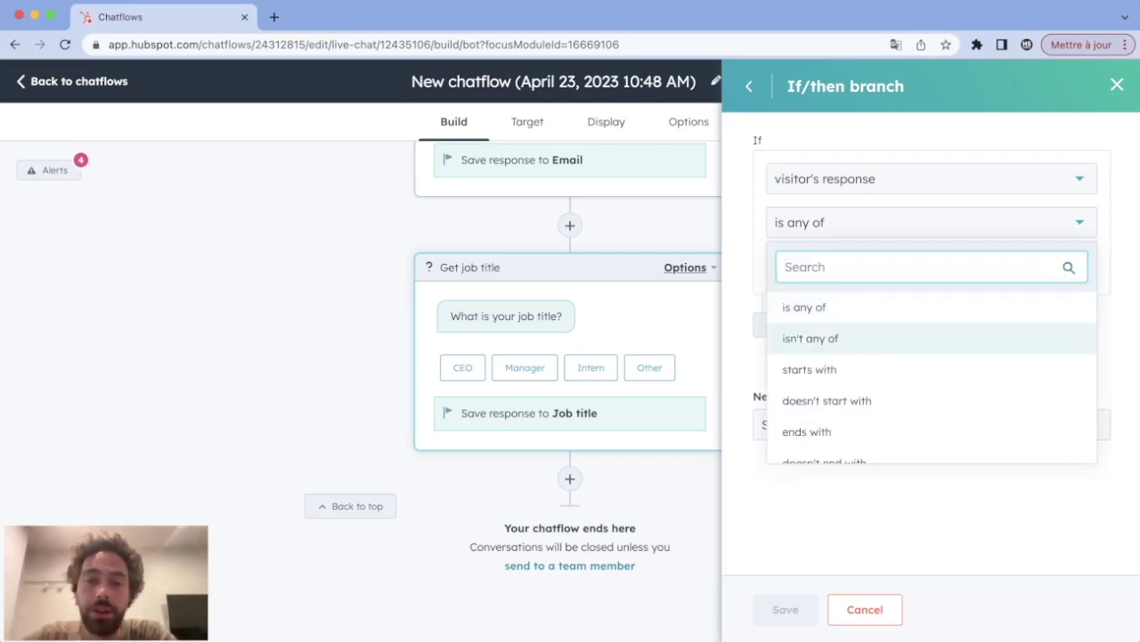
{"action": "left_click", "coordinate": [810, 338]}
{"action": "left_click", "coordinate": [891, 267]}
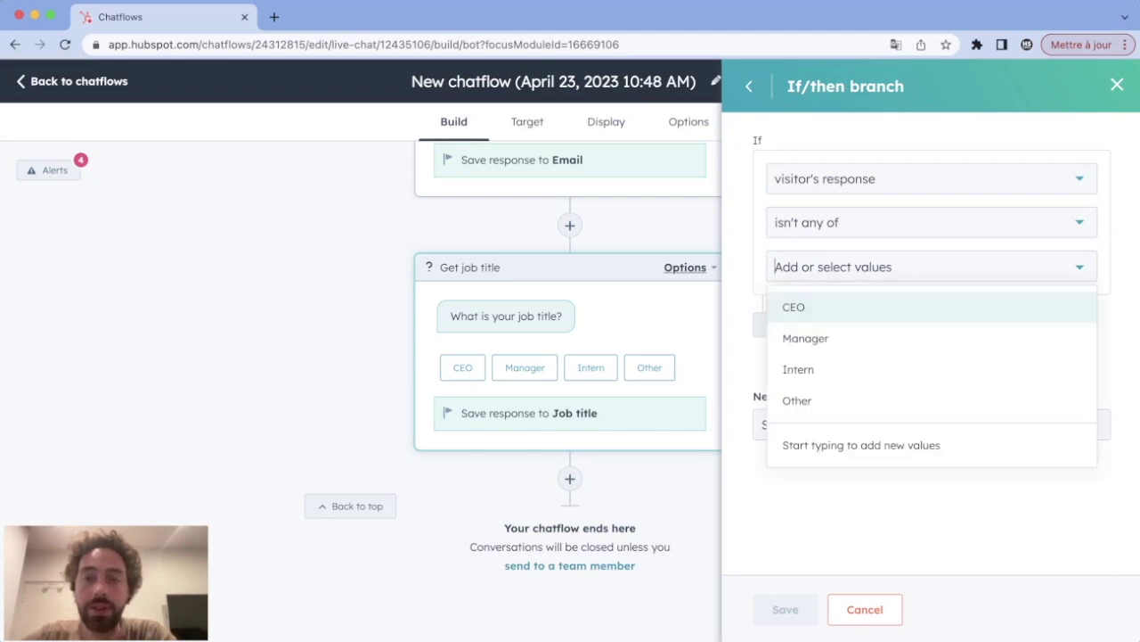
{"action": "left_click", "coordinate": [793, 307]}
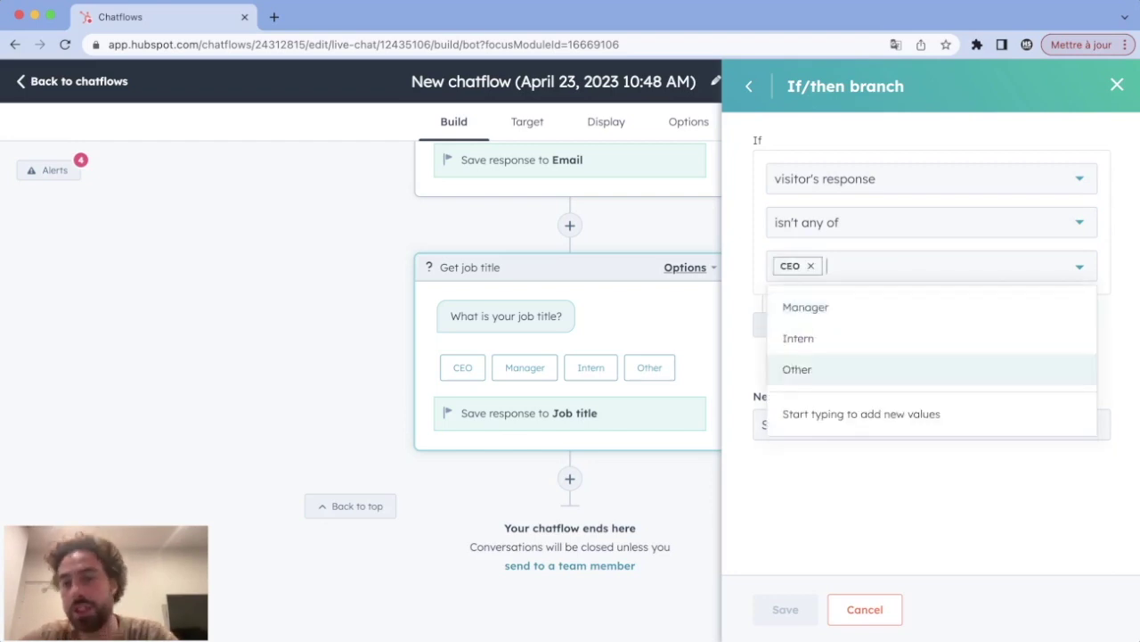
{"action": "key", "text": "Escape"}
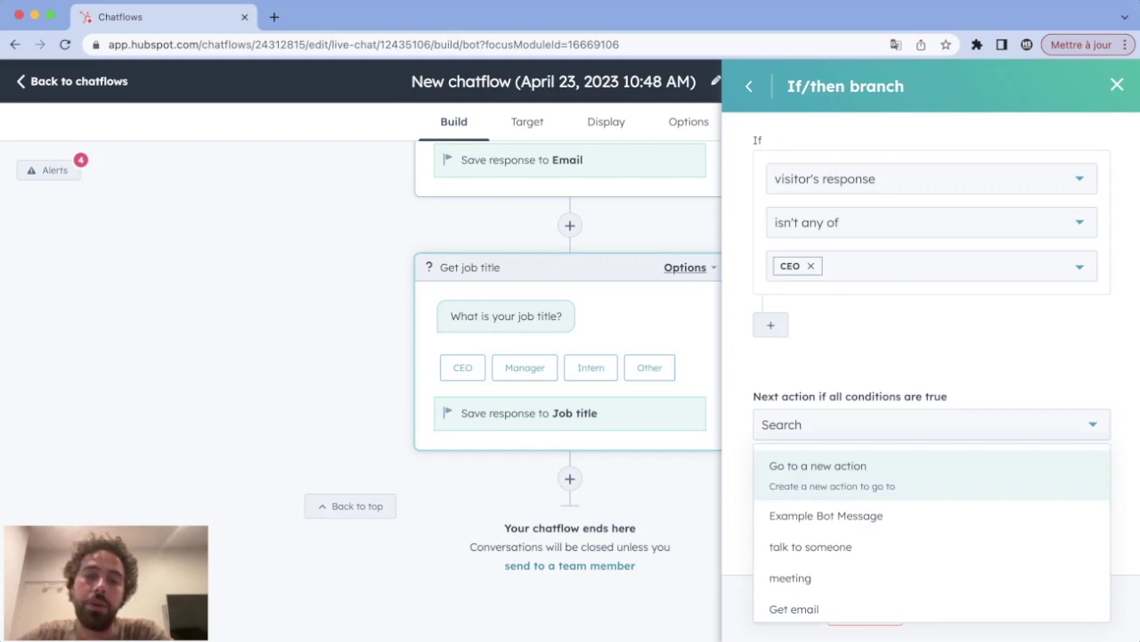
{"action": "key", "text": "Return"}
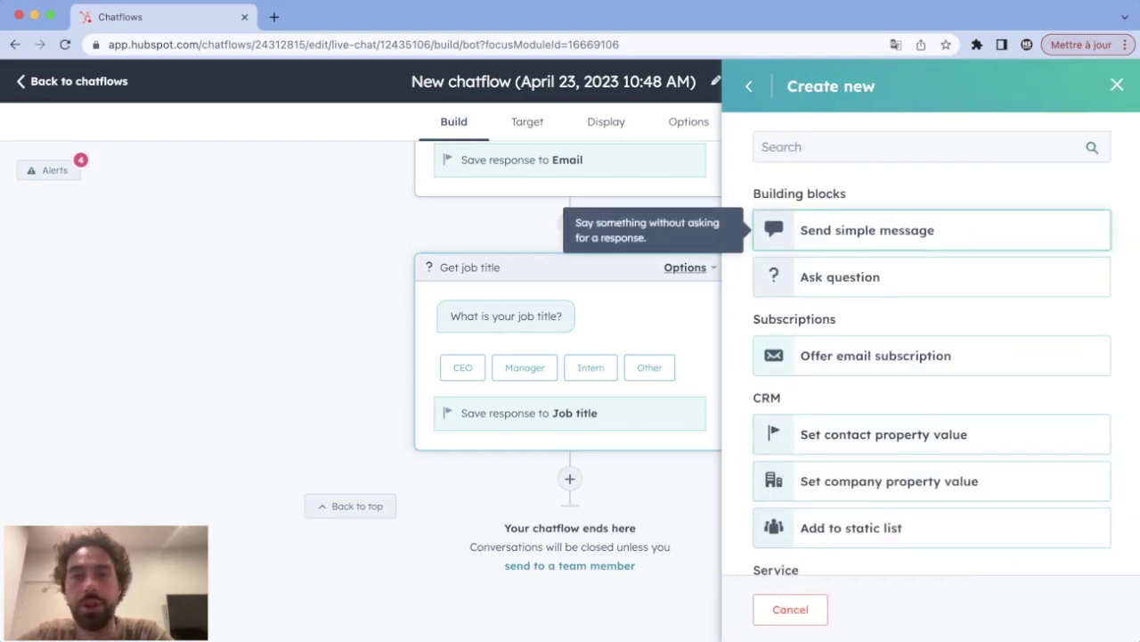
Step: Point it to a new 'Sorry' message reading 'Sorry you are not qualified' and save
{"action": "left_click", "coordinate": [867, 230]}
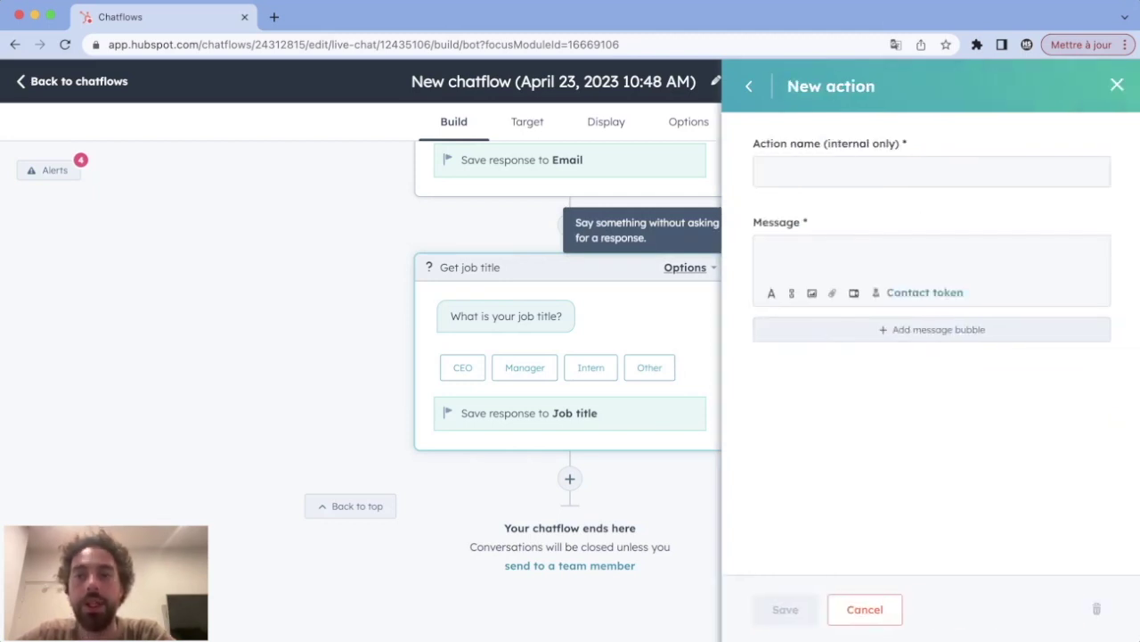
{"action": "type", "text": "Sorry"}
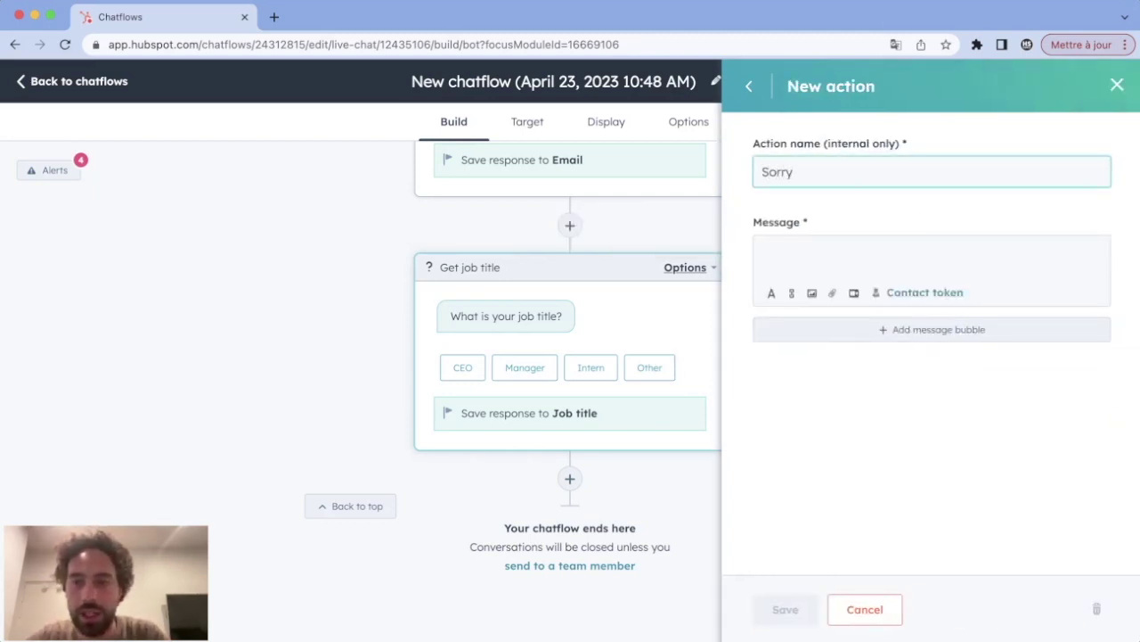
{"action": "key", "text": "Tab"}
{"action": "type", "text": "Sorry"}
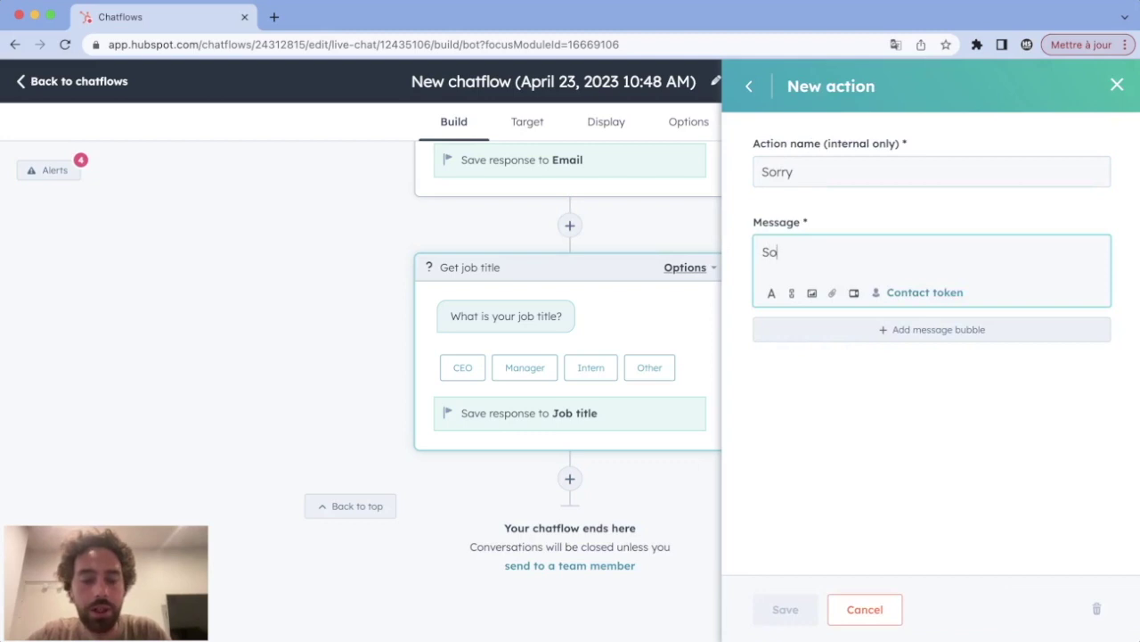
{"action": "key", "text": "BackSpace"}
{"action": "key", "text": "BackSpace"}
{"action": "type", "text": "ry you aren"}
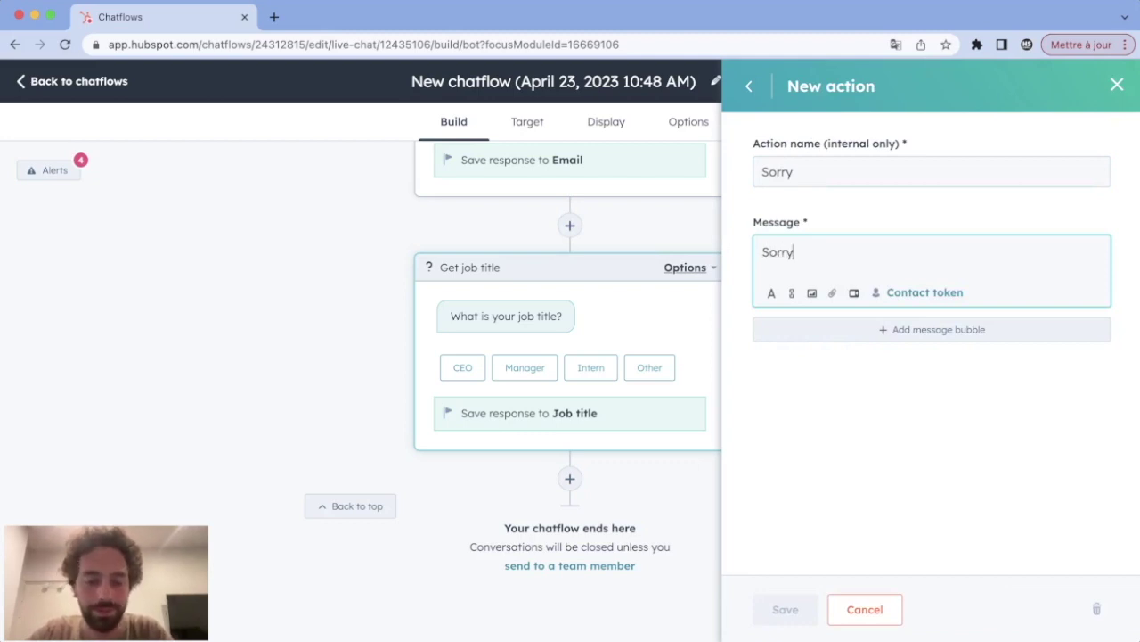
{"action": "key", "text": "BackSpace"}
{"action": "key", "text": "BackSpace"}
{"action": "type", "text": "not qualified"}
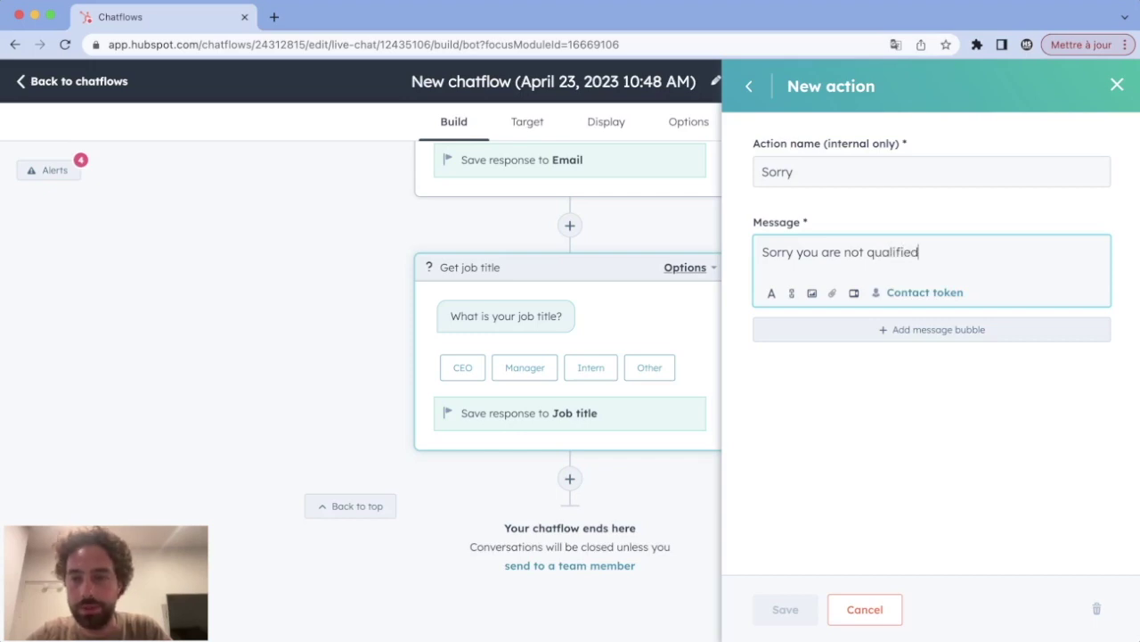
{"action": "left_click", "coordinate": [785, 610]}
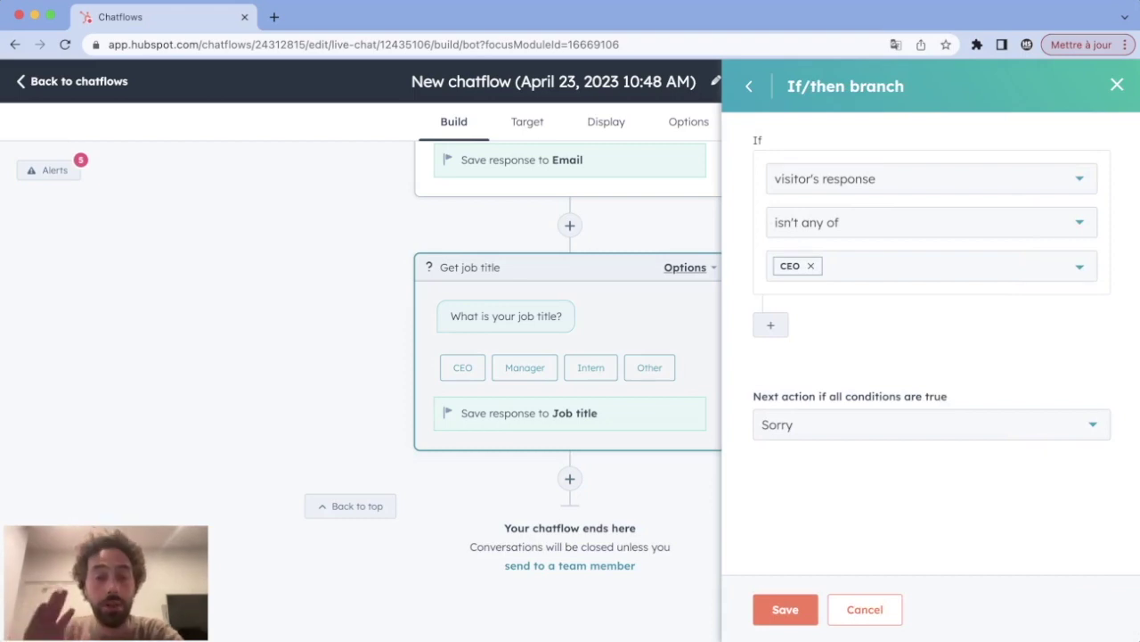
{"action": "left_click", "coordinate": [785, 609]}
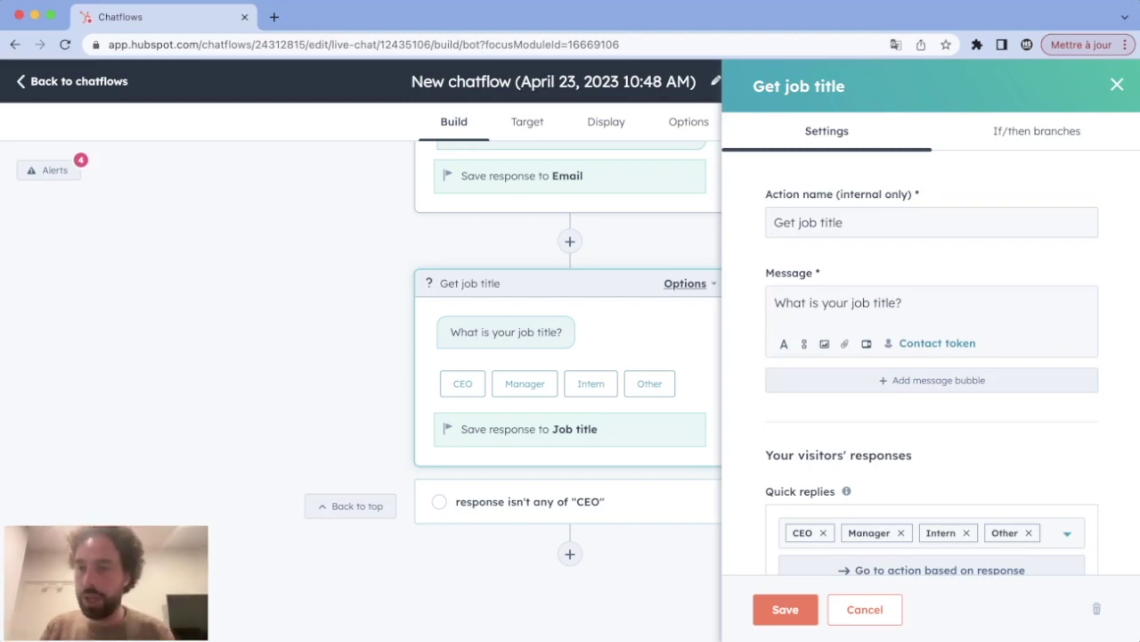
{"action": "left_click", "coordinate": [1037, 131]}
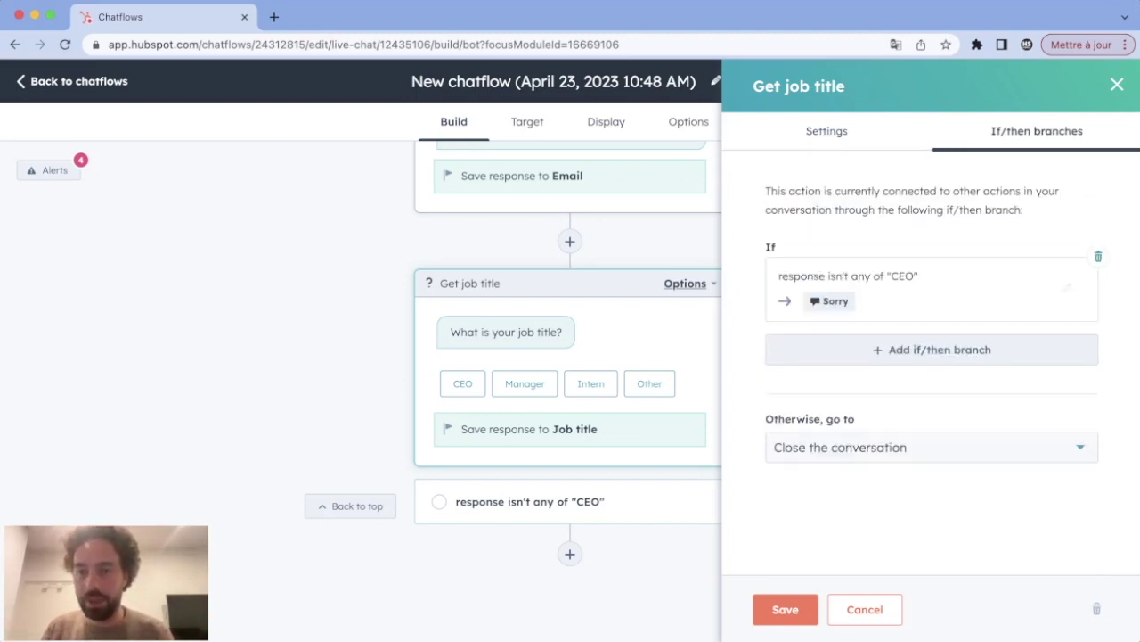
Step: Add a branch for CEO answers leading to a new collect-other-property question
{"action": "left_click", "coordinate": [932, 349]}
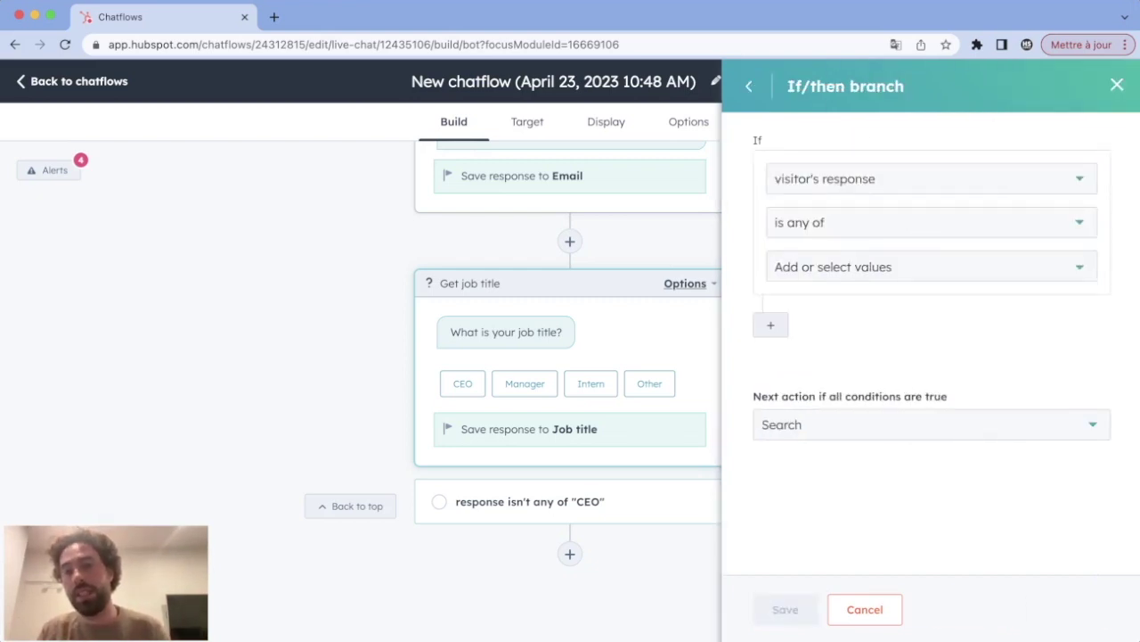
{"action": "left_click", "coordinate": [931, 267]}
{"action": "left_click", "coordinate": [792, 306]}
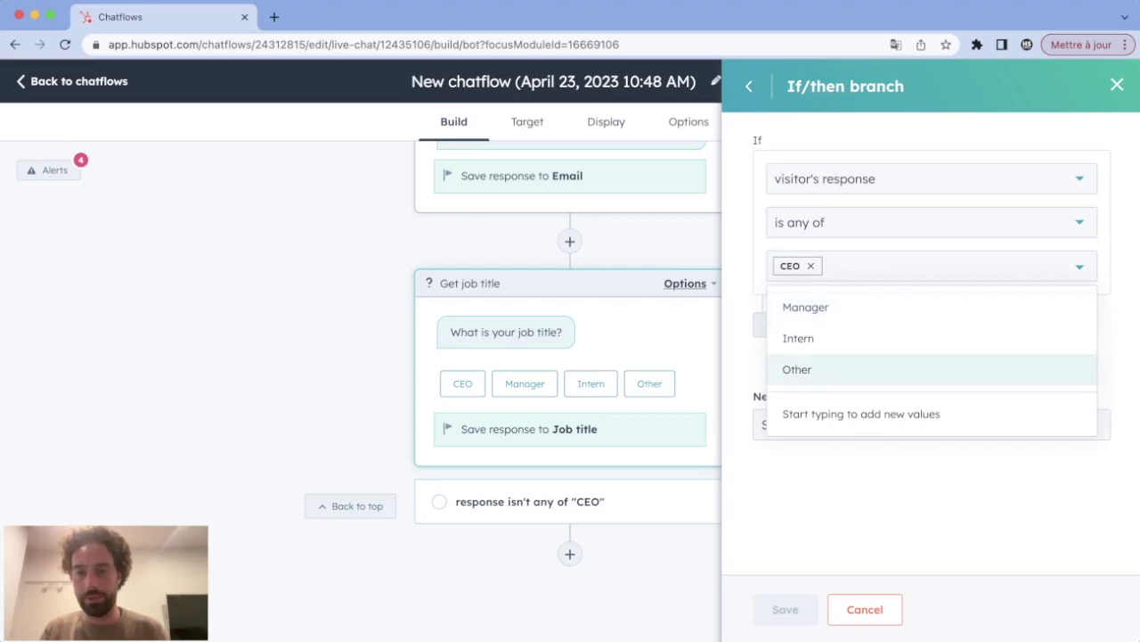
{"action": "key", "text": "Escape"}
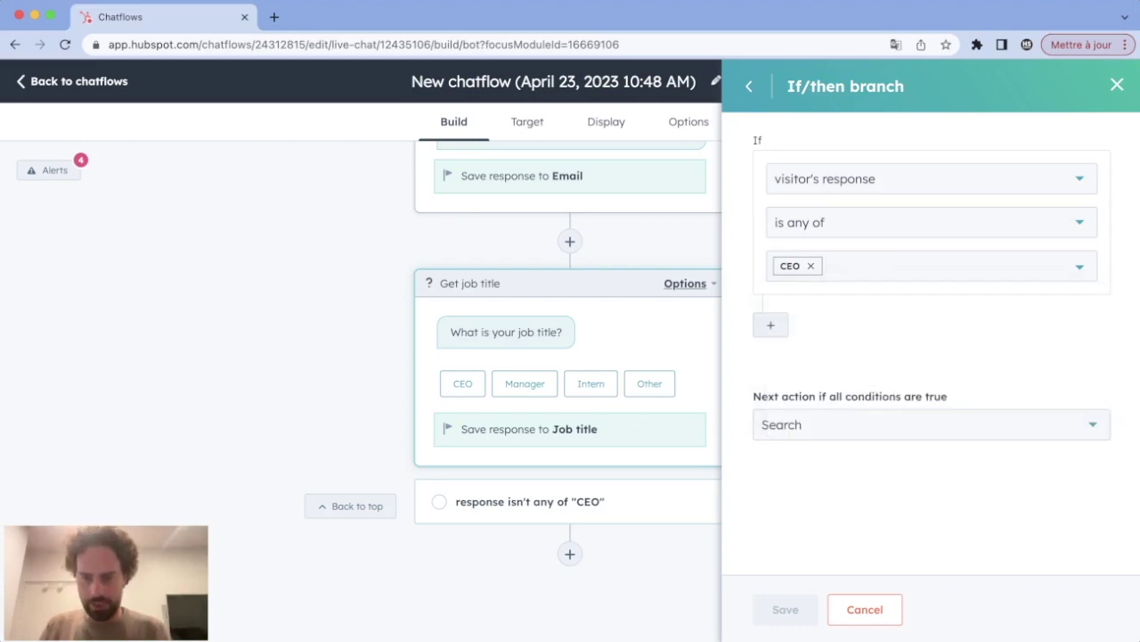
{"action": "left_click", "coordinate": [931, 424]}
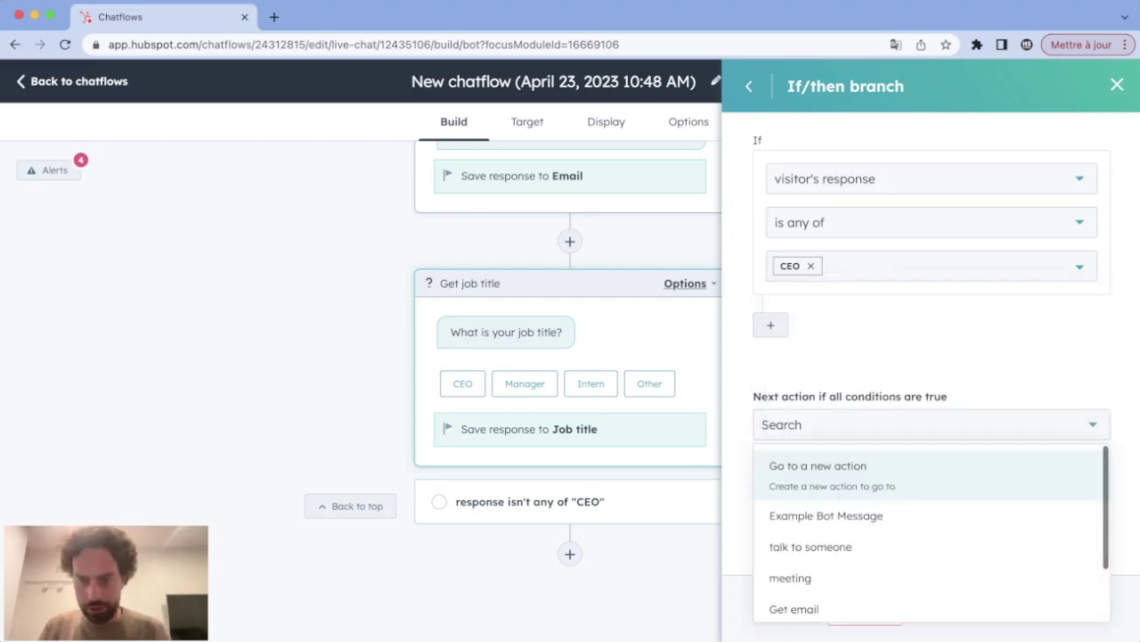
{"action": "left_click", "coordinate": [891, 469]}
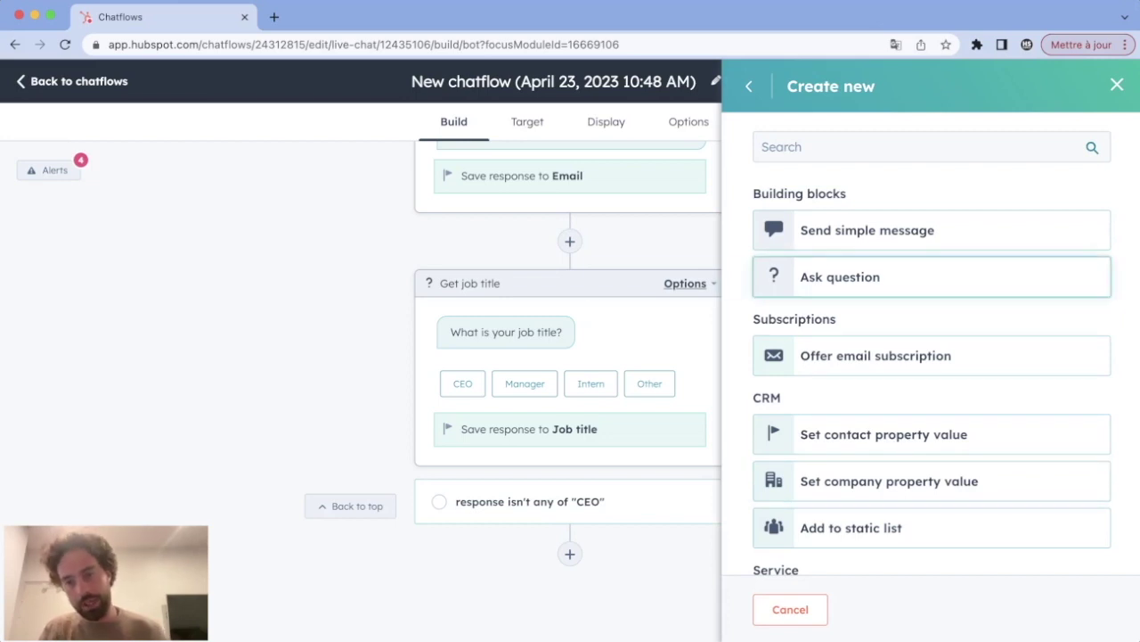
{"action": "left_click", "coordinate": [931, 276]}
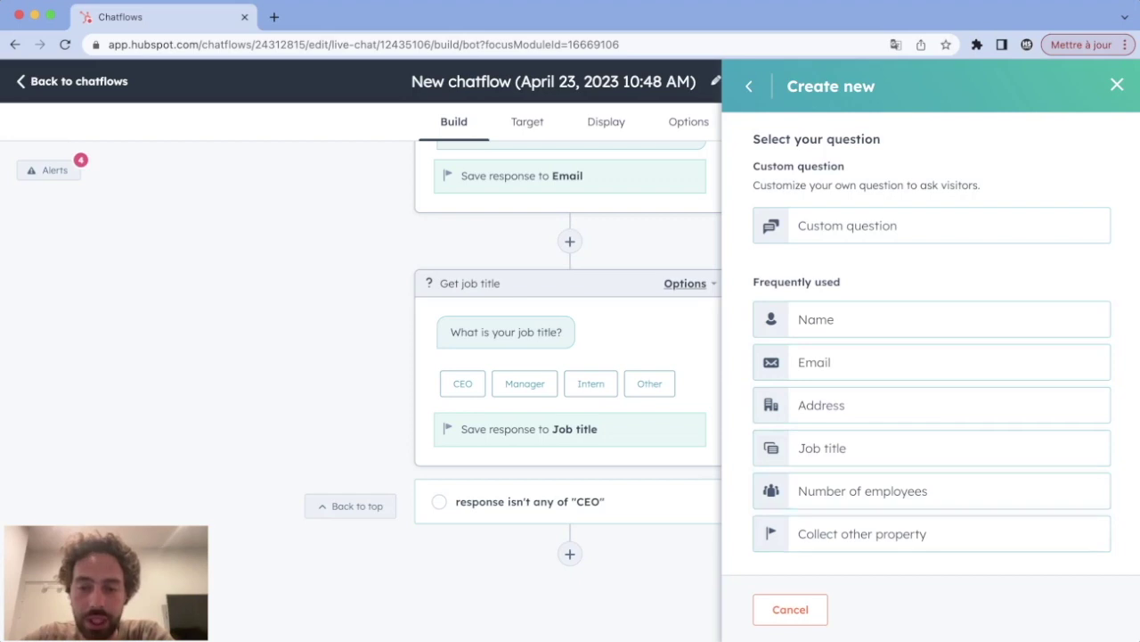
{"action": "left_click", "coordinate": [891, 533]}
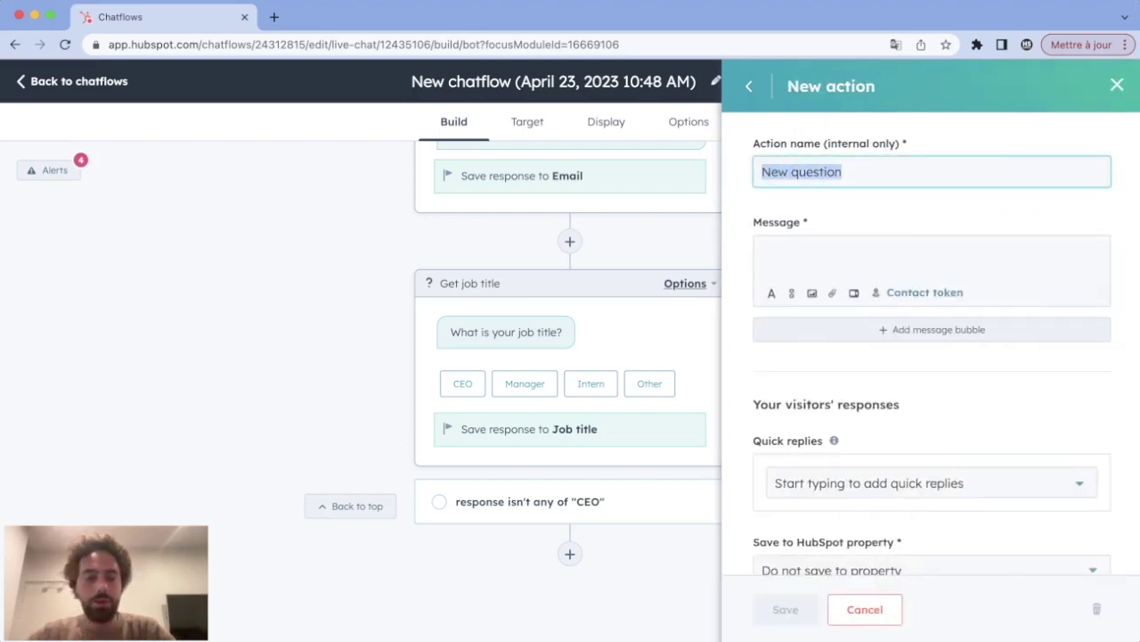
Step: Name it Country, ask 'Where are you from?', and store answers in Country/Region
{"action": "type", "text": "Country"}
{"action": "left_click", "coordinate": [762, 252]}
{"action": "type", "text": "Where are you from"}
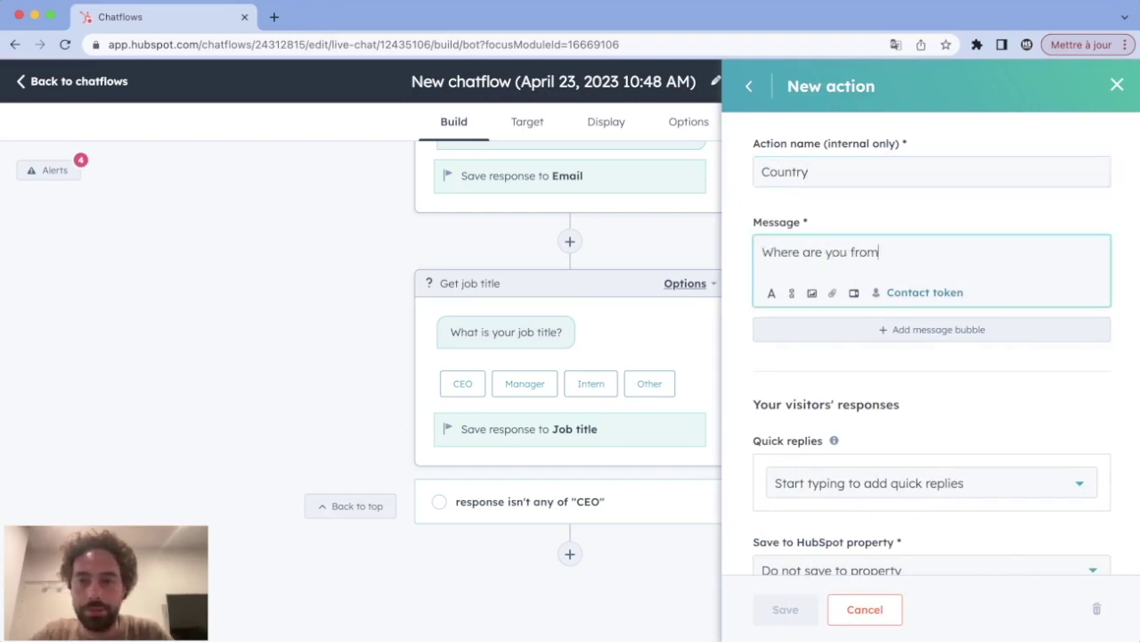
{"action": "type", "text": "?"}
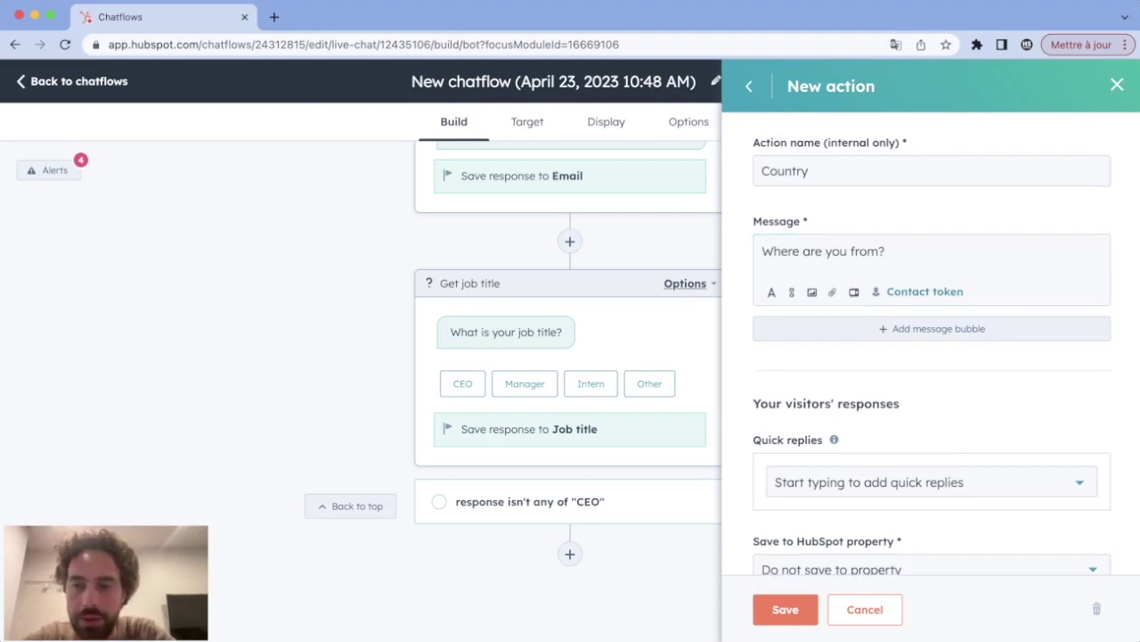
{"action": "scroll", "coordinate": [931, 343], "scroll_direction": "down", "scroll_amount": 1}
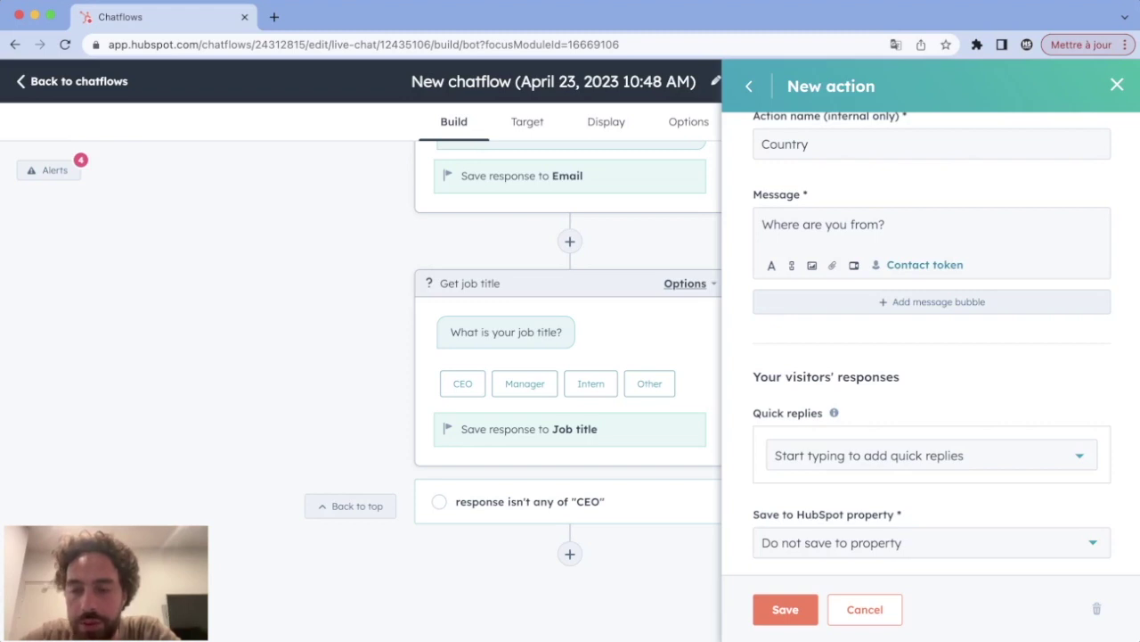
{"action": "left_click", "coordinate": [927, 542]}
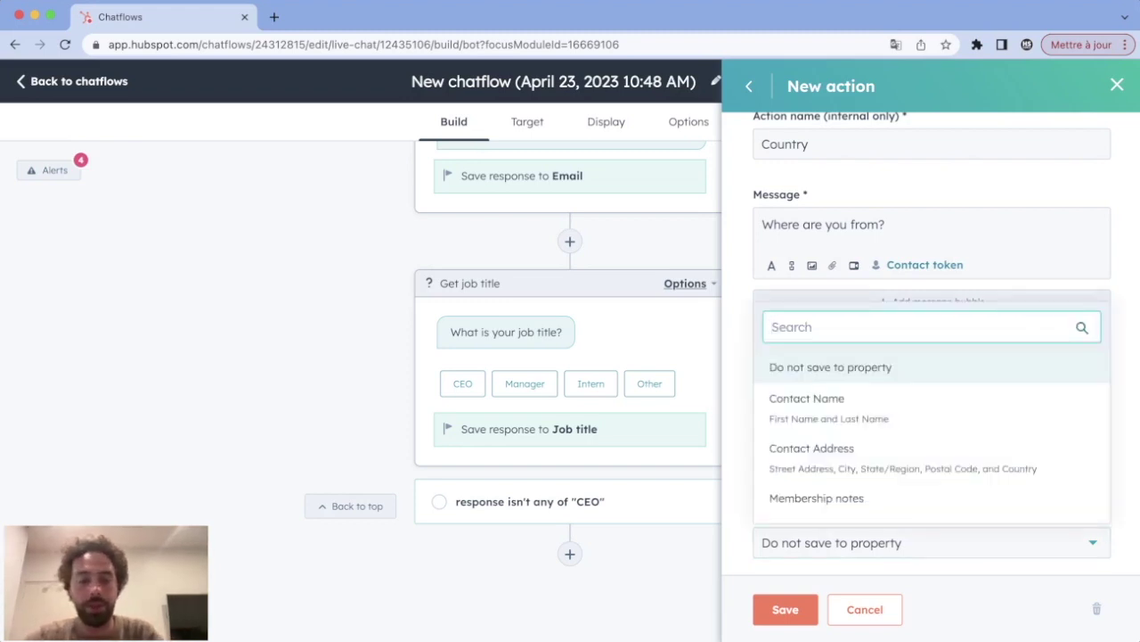
{"action": "type", "text": "coun tr"}
{"action": "key", "text": "BackSpace"}
{"action": "key", "text": "BackSpace"}
{"action": "key", "text": "BackSpace"}
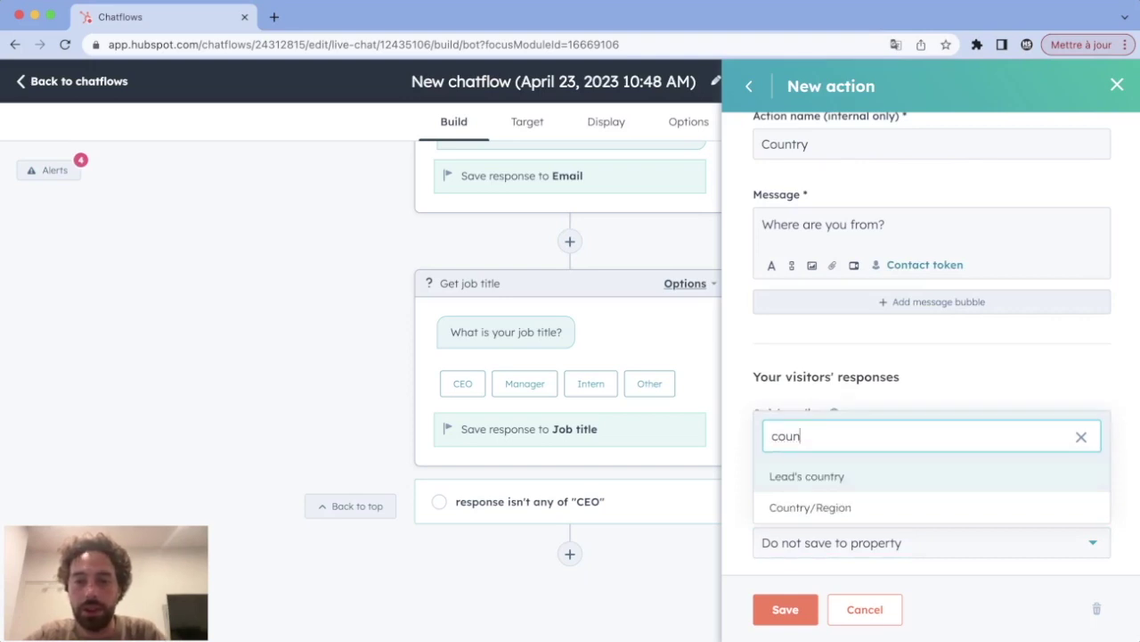
{"action": "key", "text": "Down"}
{"action": "key", "text": "Return"}
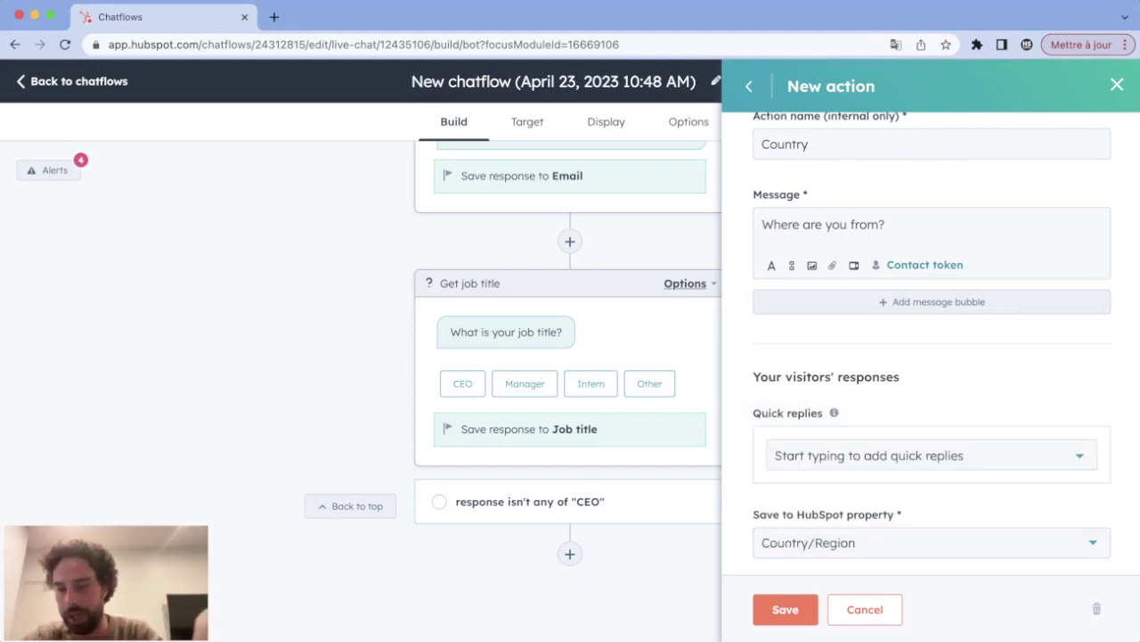
Step: Add quick replies France, UK, Italy, Spain and Other, and save the Country question
{"action": "left_click", "coordinate": [775, 456]}
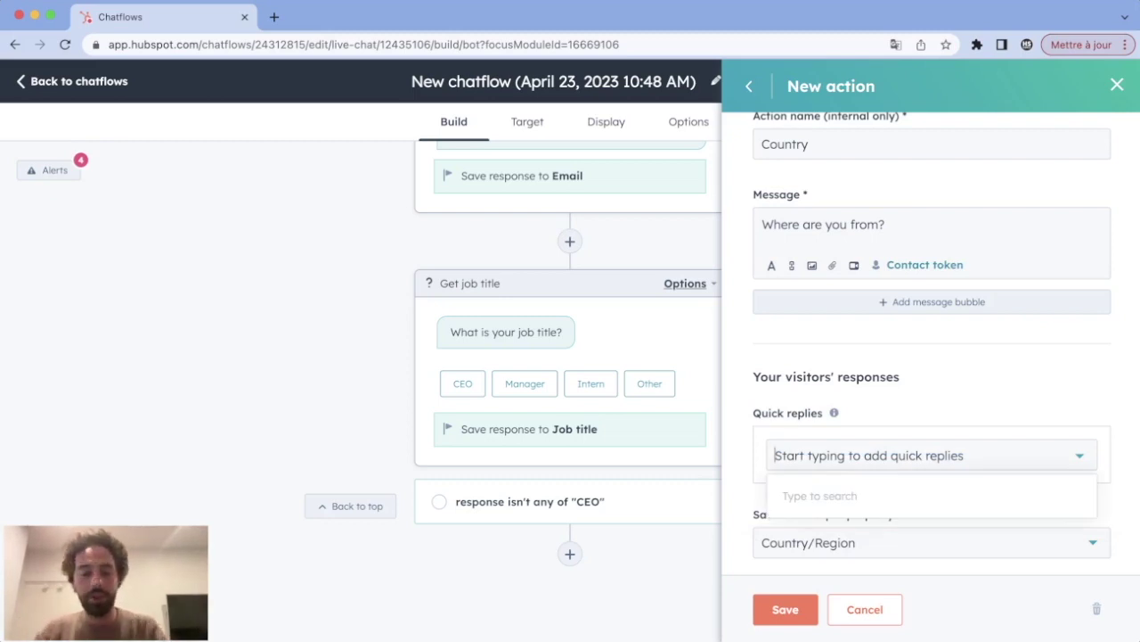
{"action": "type", "text": "France"}
{"action": "key", "text": "Return"}
{"action": "type", "text": "UK"}
{"action": "key", "text": "Return"}
{"action": "type", "text": "It"}
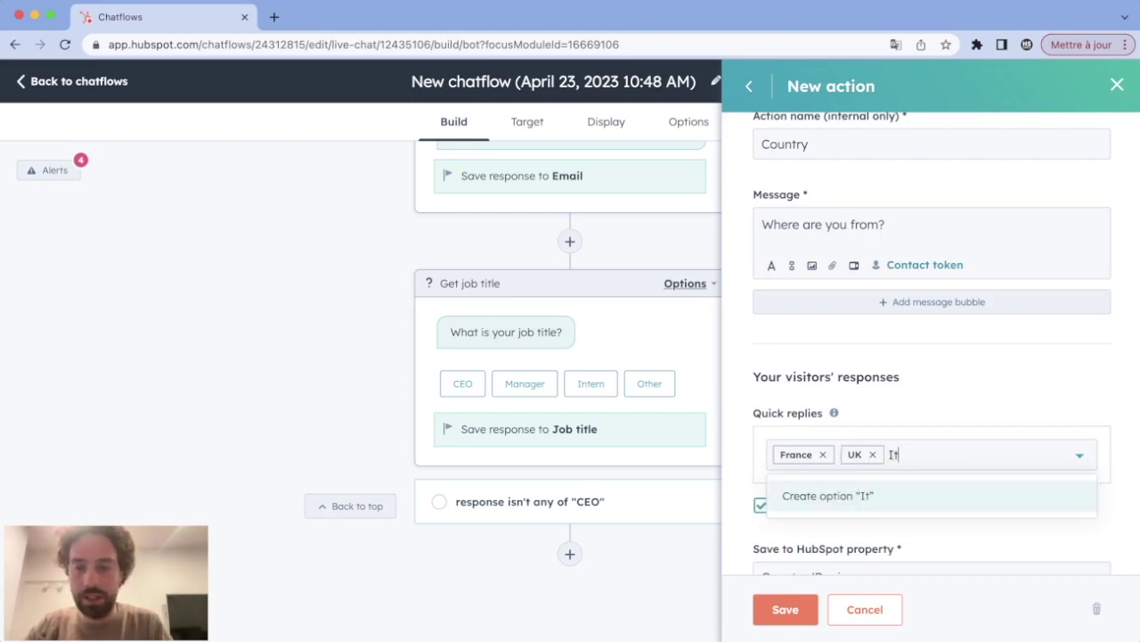
{"action": "type", "text": "aly"}
{"action": "key", "text": "Return"}
{"action": "type", "text": "S"}
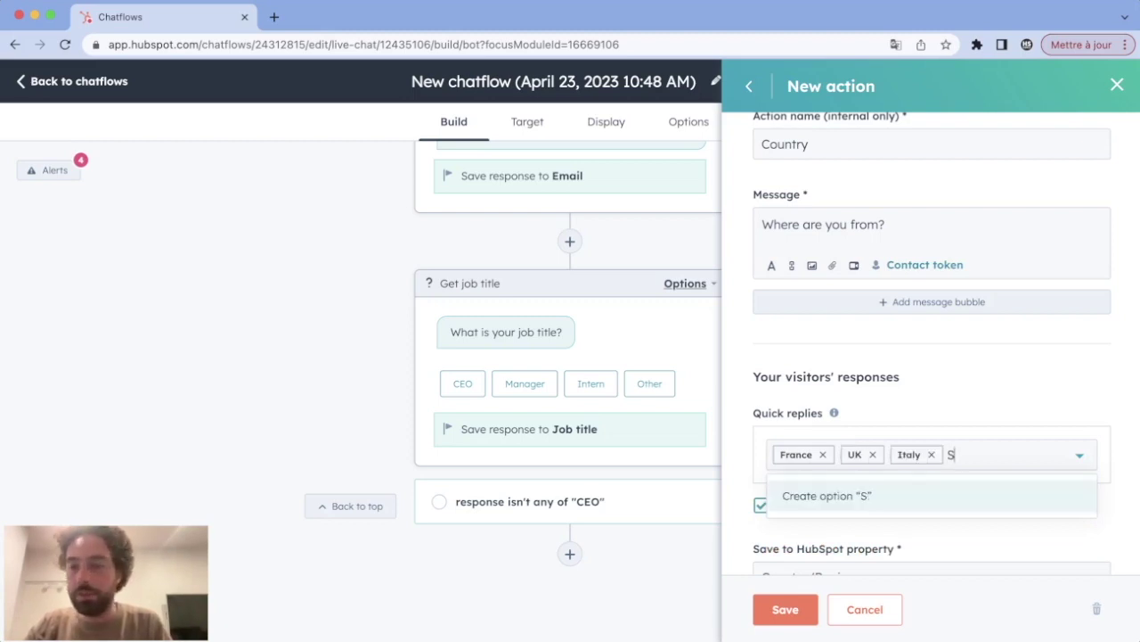
{"action": "type", "text": "pain"}
{"action": "key", "text": "Return"}
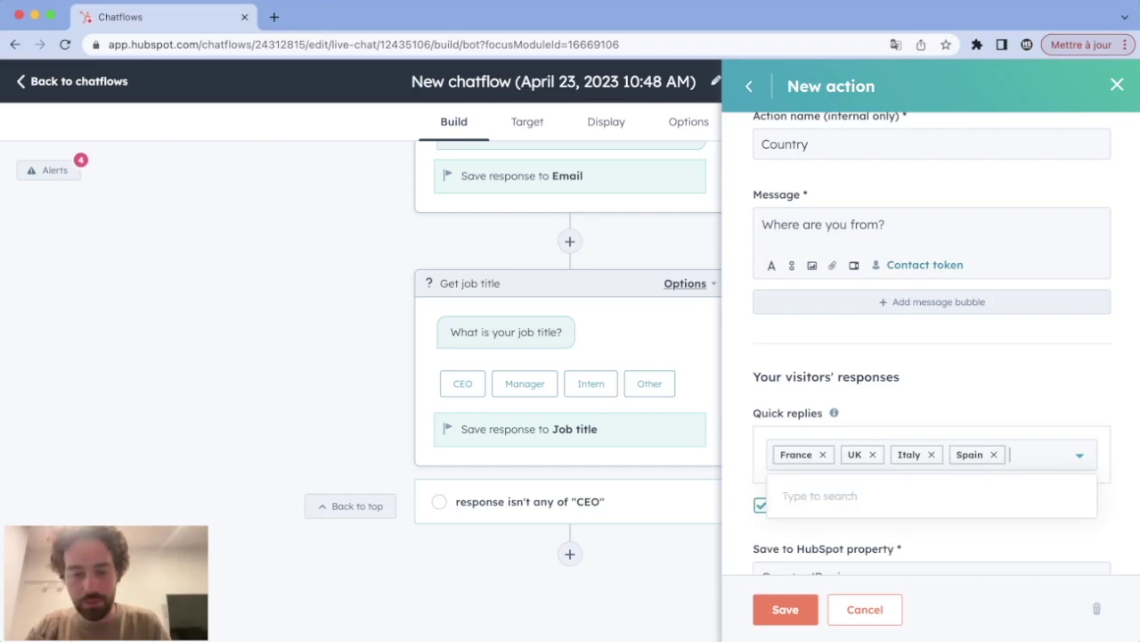
{"action": "type", "text": "Other"}
{"action": "key", "text": "Return"}
{"action": "key", "text": "Escape"}
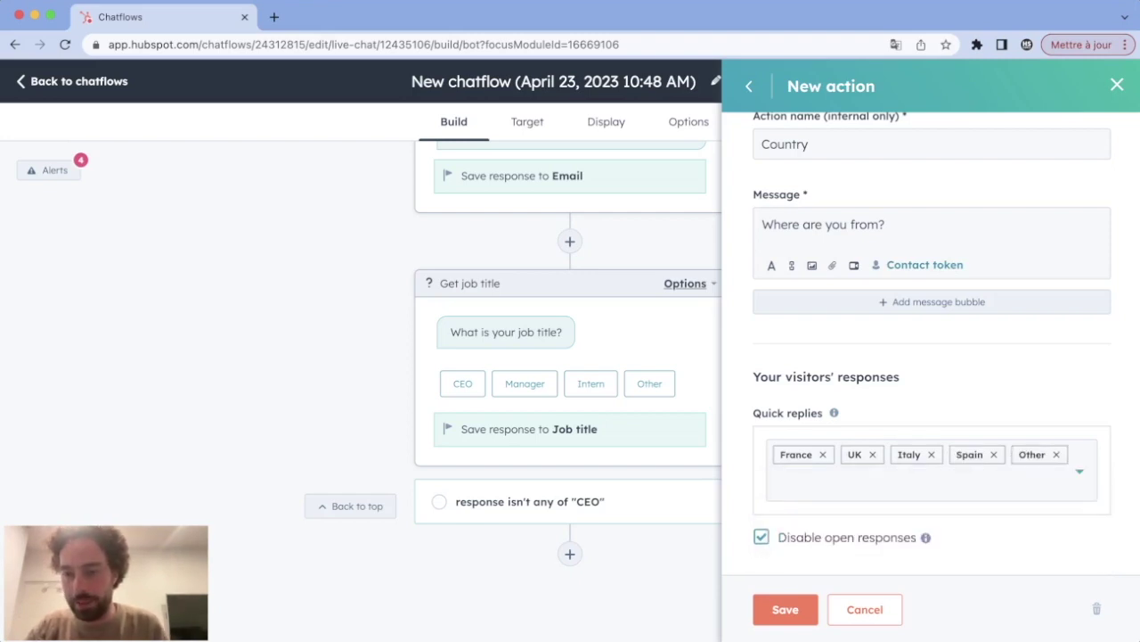
{"action": "left_click", "coordinate": [785, 609]}
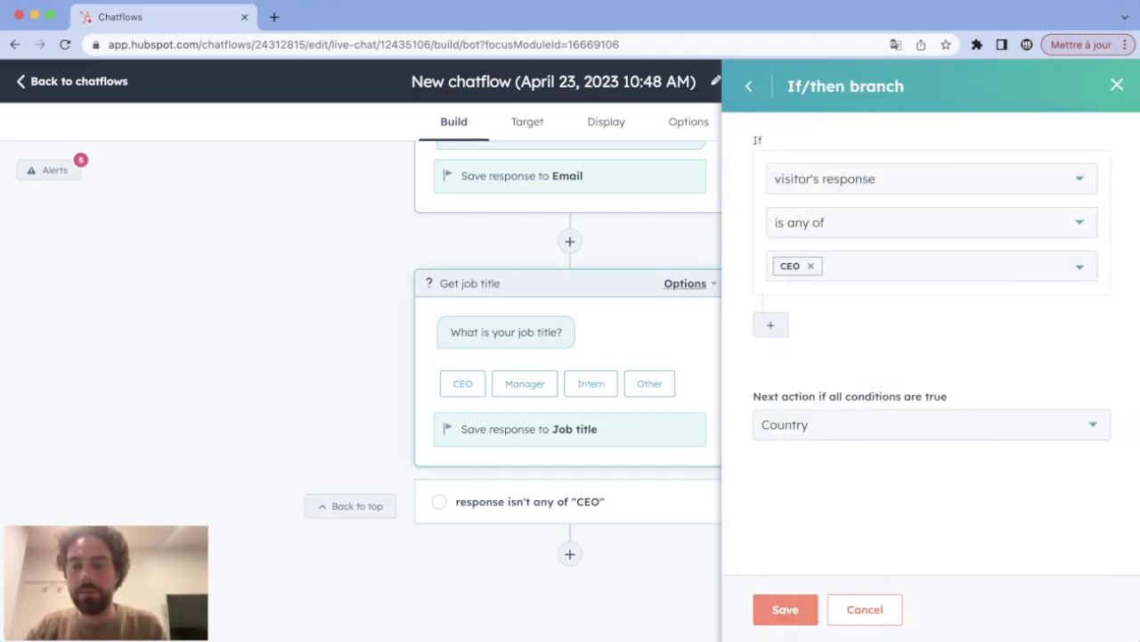
Step: Save the CEO branch and job title question, then review the resulting branches
{"action": "left_click", "coordinate": [785, 608]}
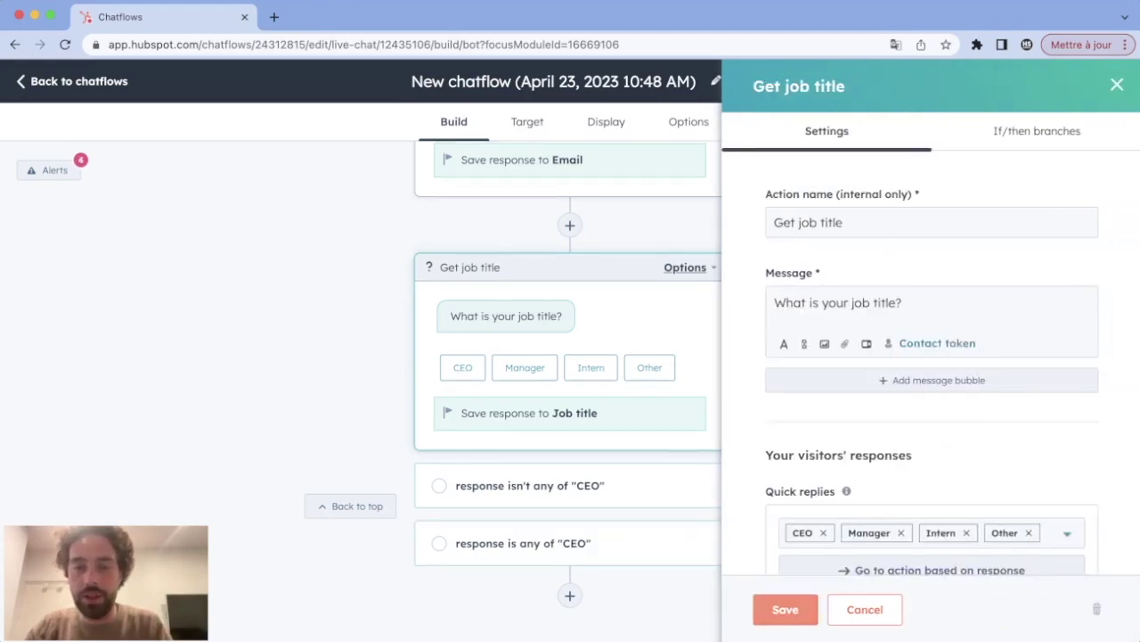
{"action": "left_click", "coordinate": [785, 608]}
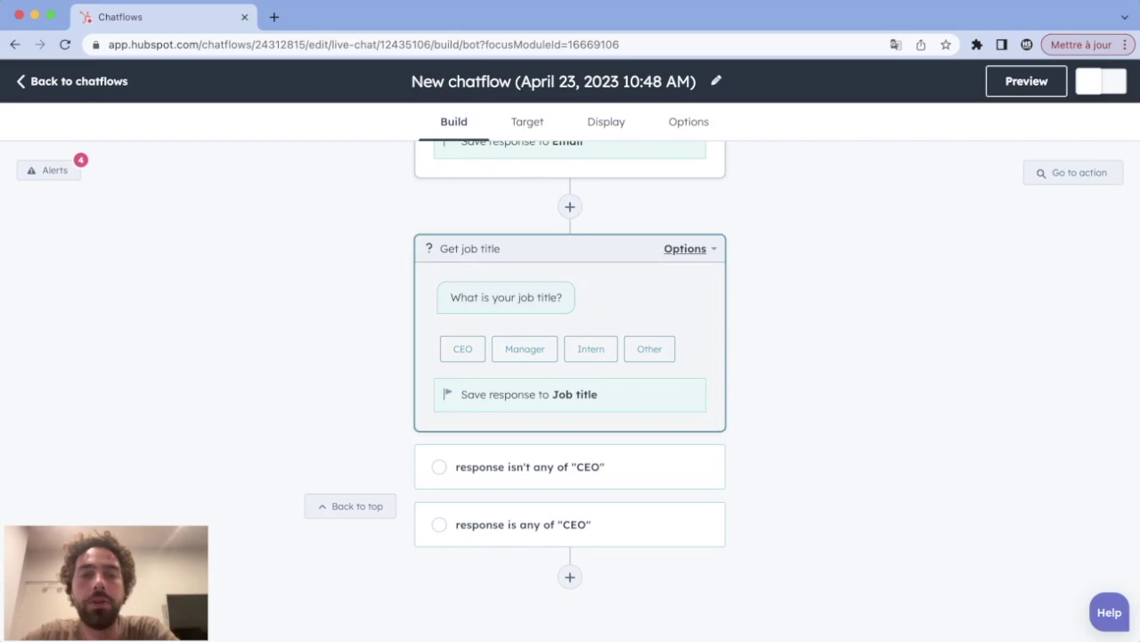
{"action": "left_click", "coordinate": [528, 466]}
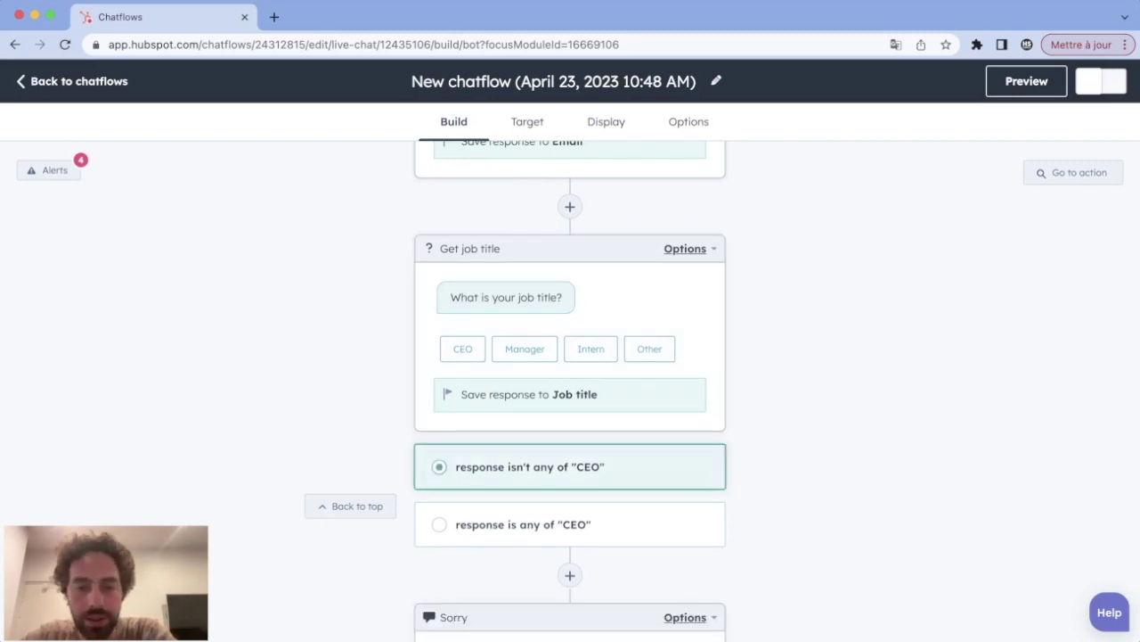
{"action": "scroll", "coordinate": [570, 356], "scroll_direction": "down", "scroll_amount": 2}
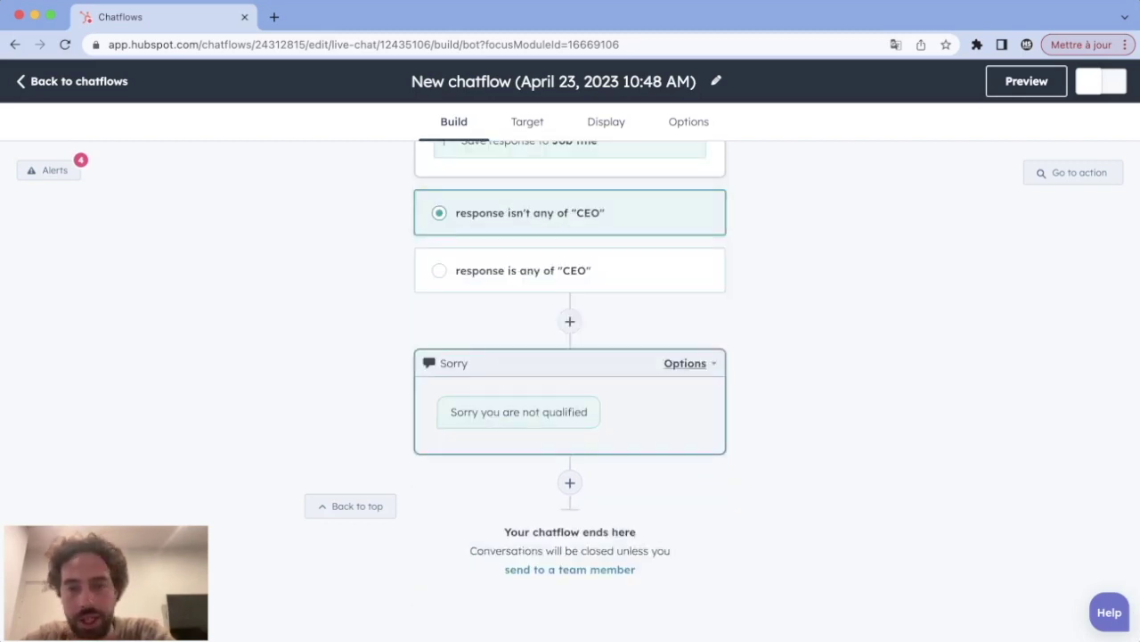
{"action": "left_click", "coordinate": [534, 270]}
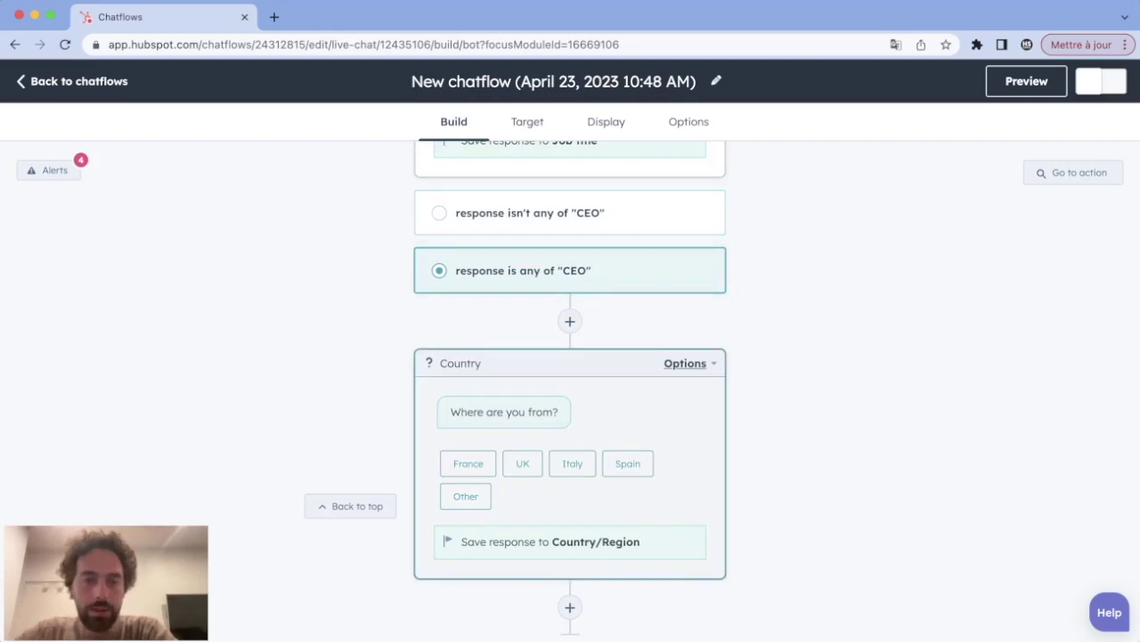
{"action": "scroll", "coordinate": [570, 393], "scroll_direction": "up", "scroll_amount": 2}
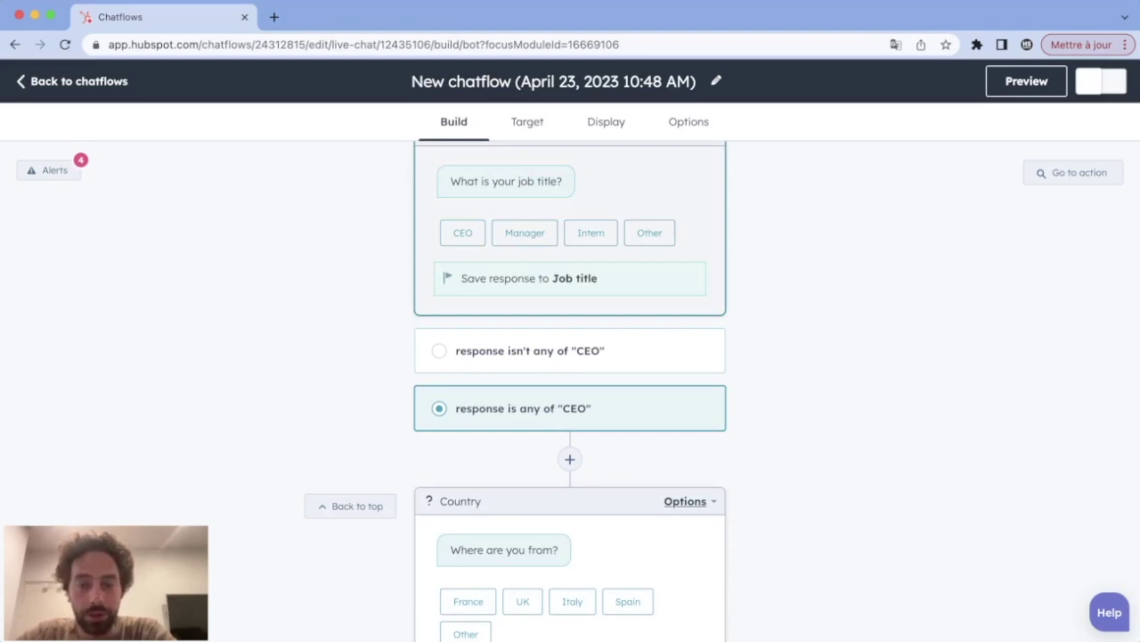
{"action": "scroll", "coordinate": [570, 392], "scroll_direction": "down", "scroll_amount": 2}
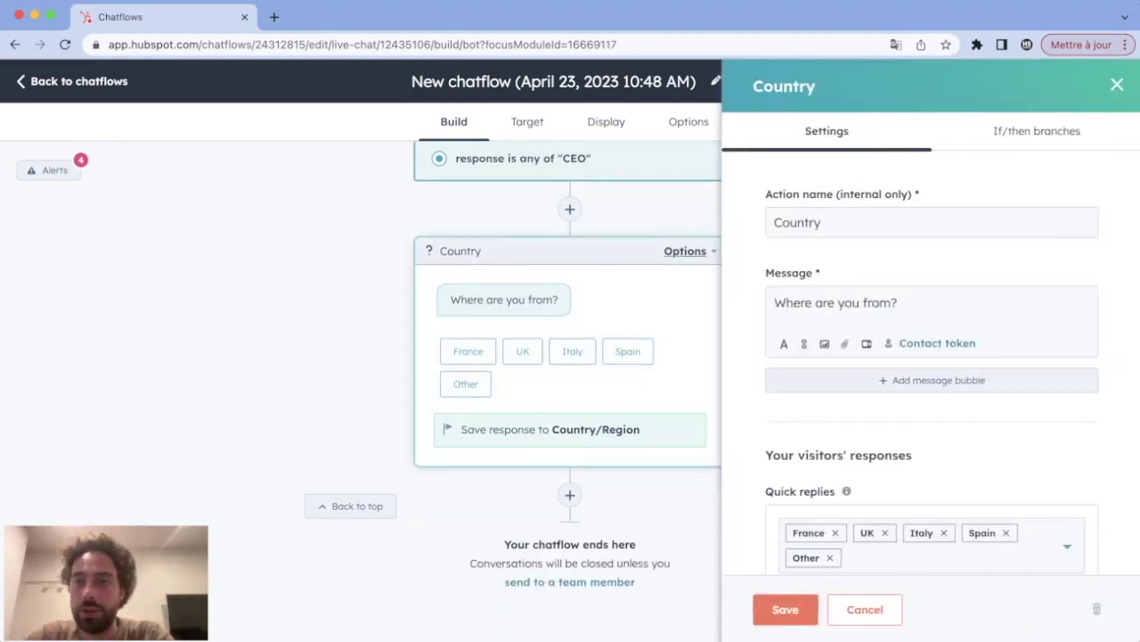
{"action": "left_click", "coordinate": [1037, 131]}
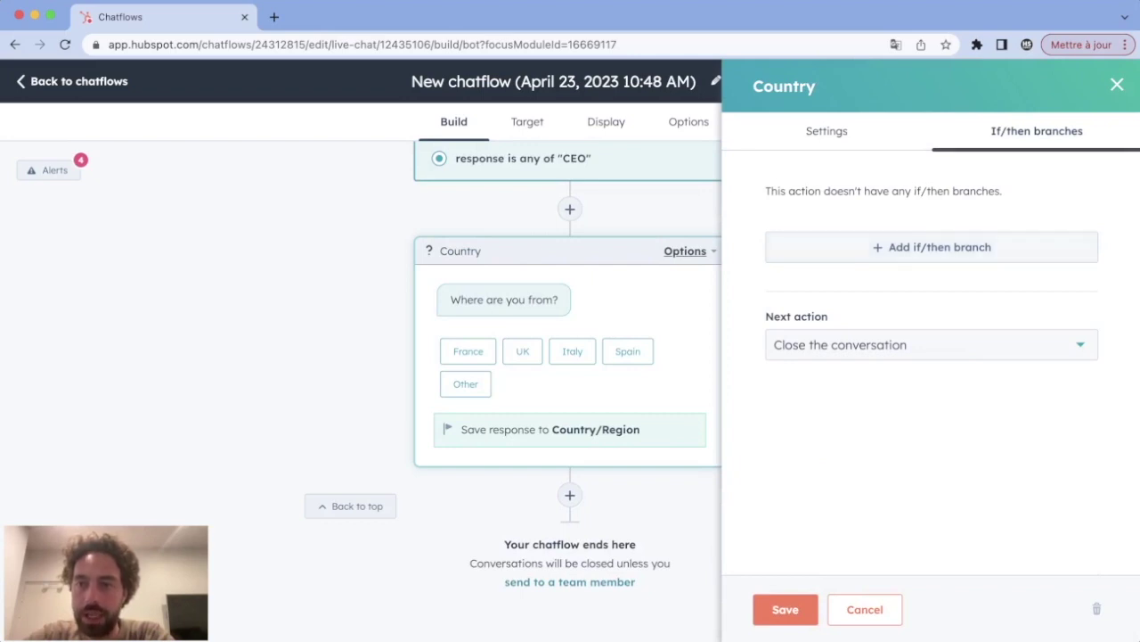
Step: Add a Country branch for answers that isn't any of France, leading to Sorry
{"action": "left_click", "coordinate": [932, 244]}
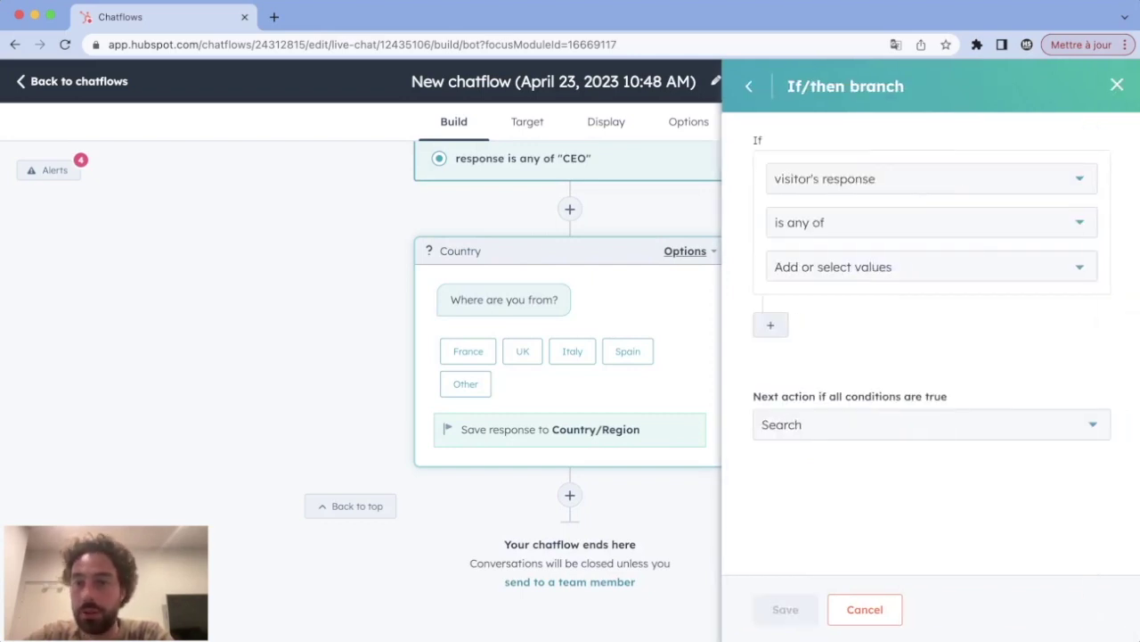
{"action": "left_click", "coordinate": [932, 222]}
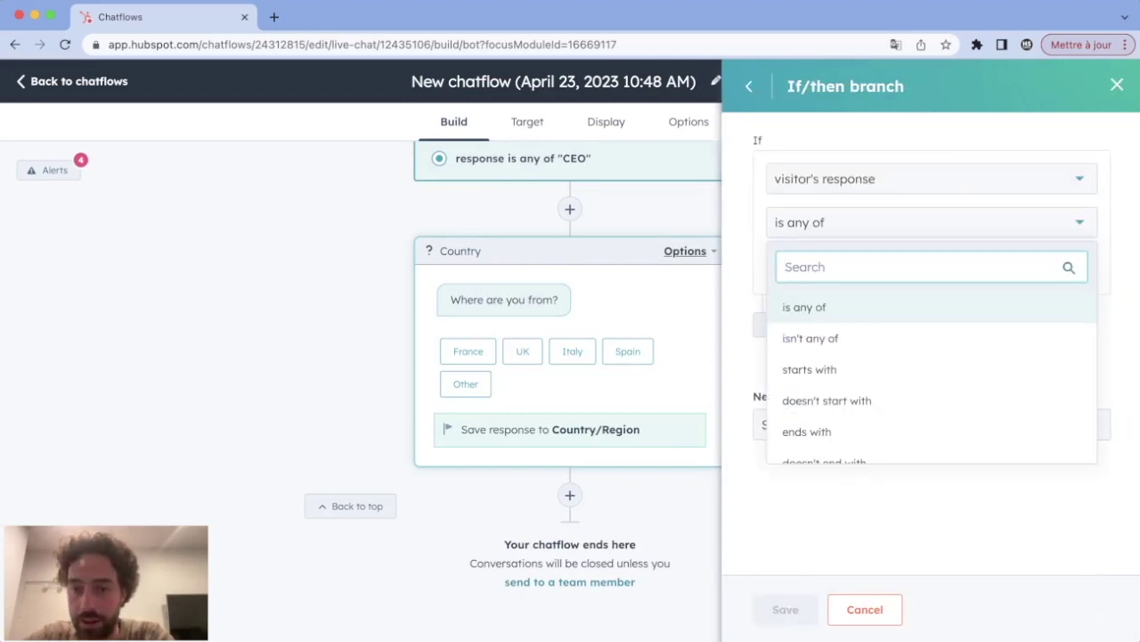
{"action": "left_click", "coordinate": [807, 335]}
{"action": "left_click", "coordinate": [833, 266]}
{"action": "left_click", "coordinate": [802, 306]}
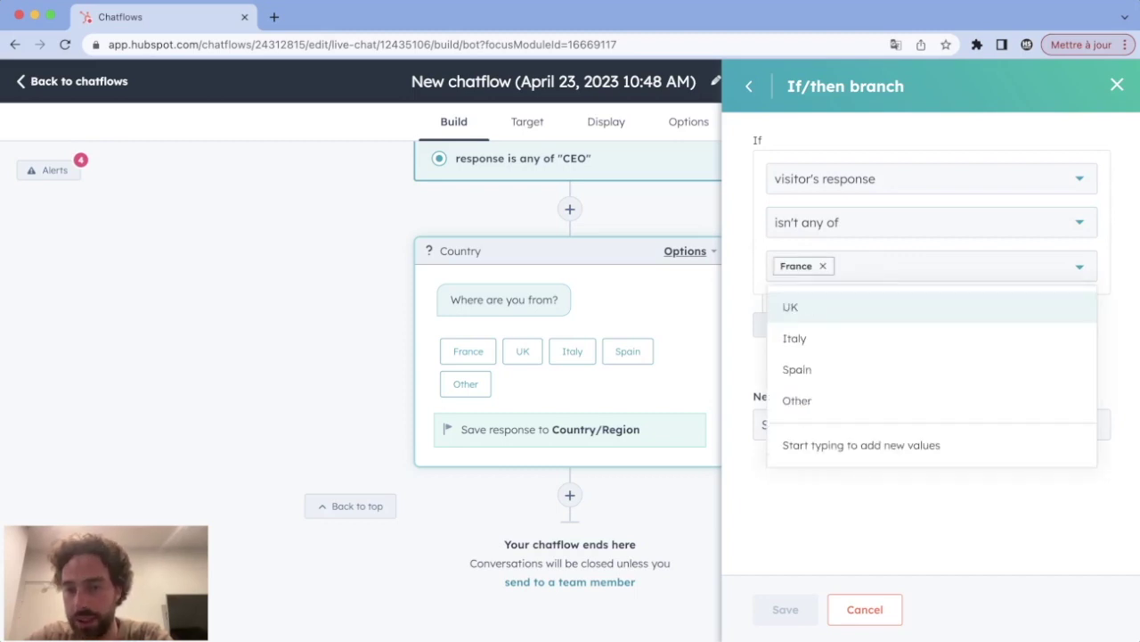
{"action": "key", "text": "Escape"}
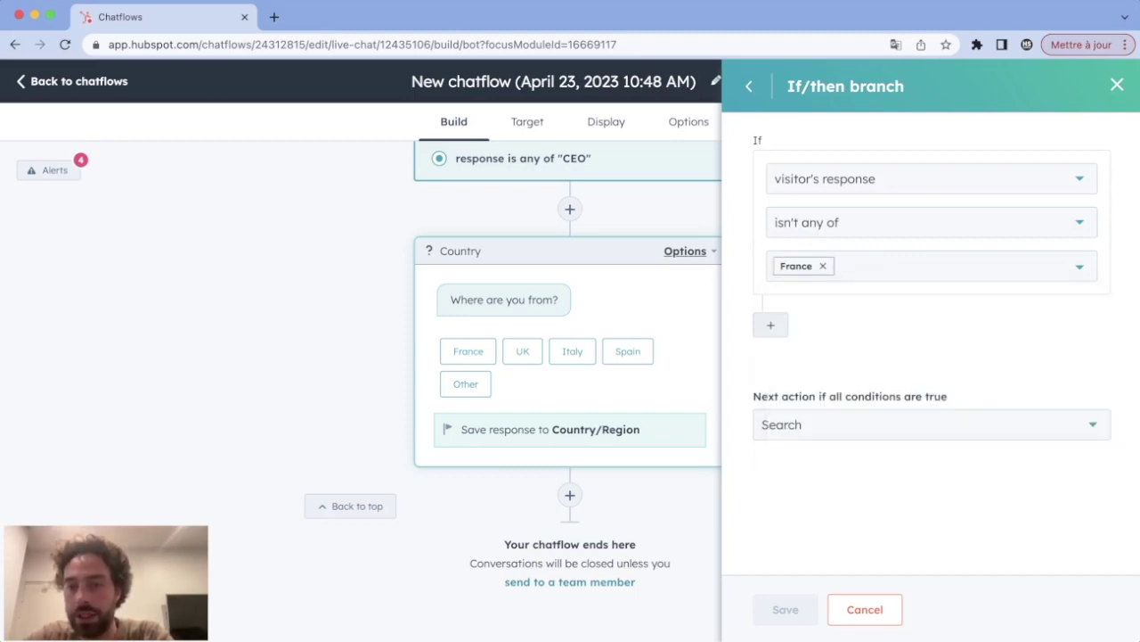
{"action": "left_click", "coordinate": [891, 424]}
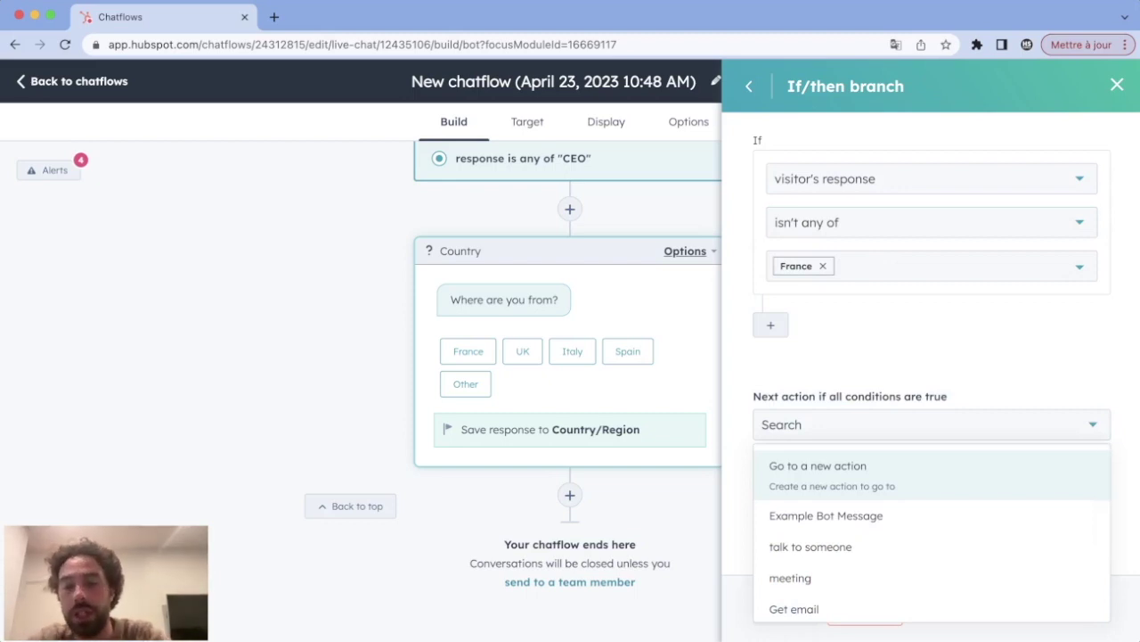
{"action": "scroll", "coordinate": [932, 532], "scroll_direction": "down", "scroll_amount": 3}
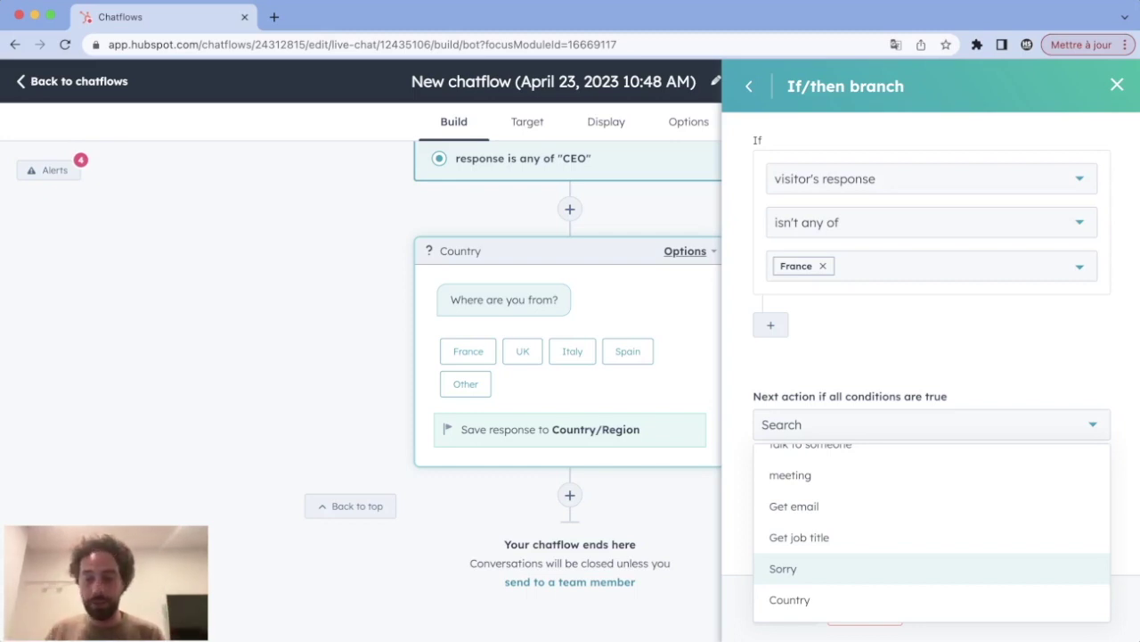
{"action": "key", "text": "Return"}
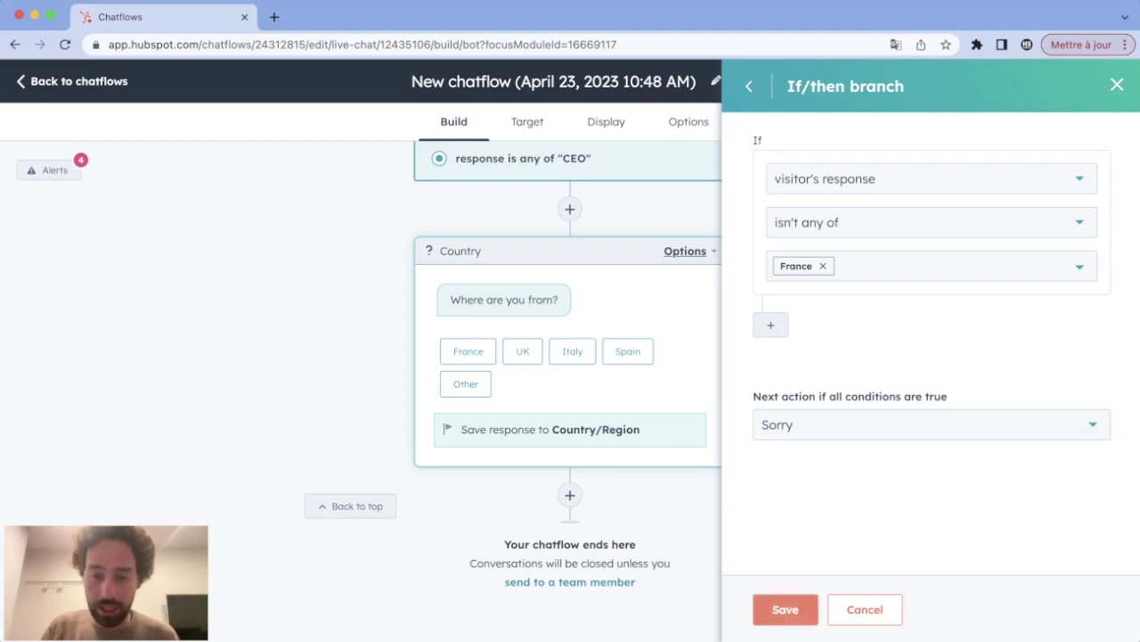
{"action": "left_click", "coordinate": [785, 608]}
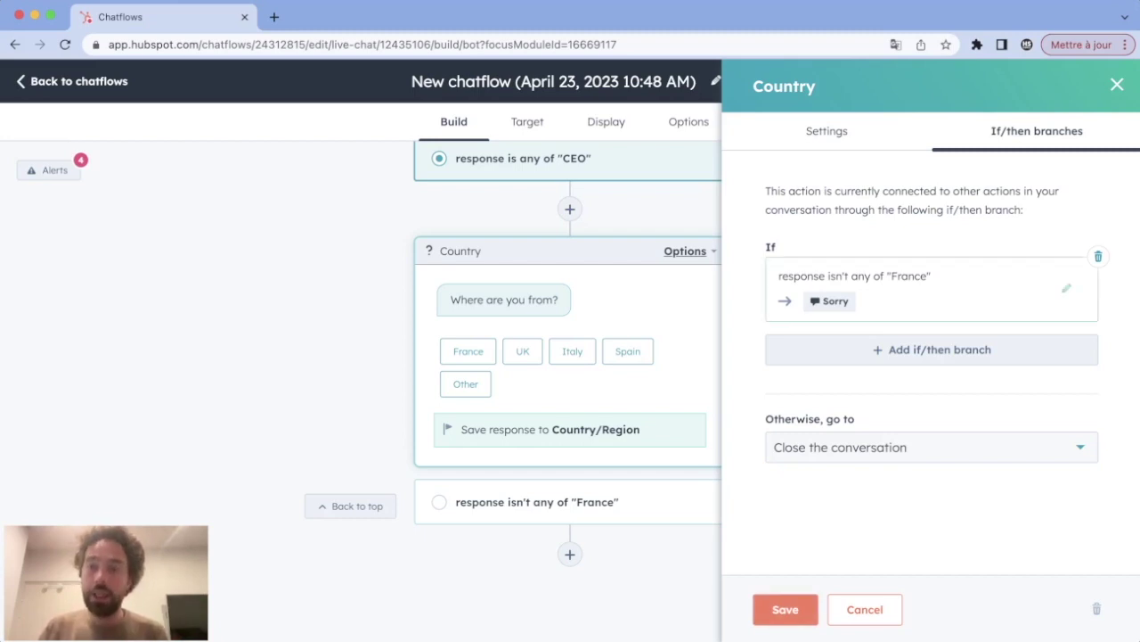
Step: Add a Country branch for 'is any of France' that leads to a new action
{"action": "left_click", "coordinate": [932, 349]}
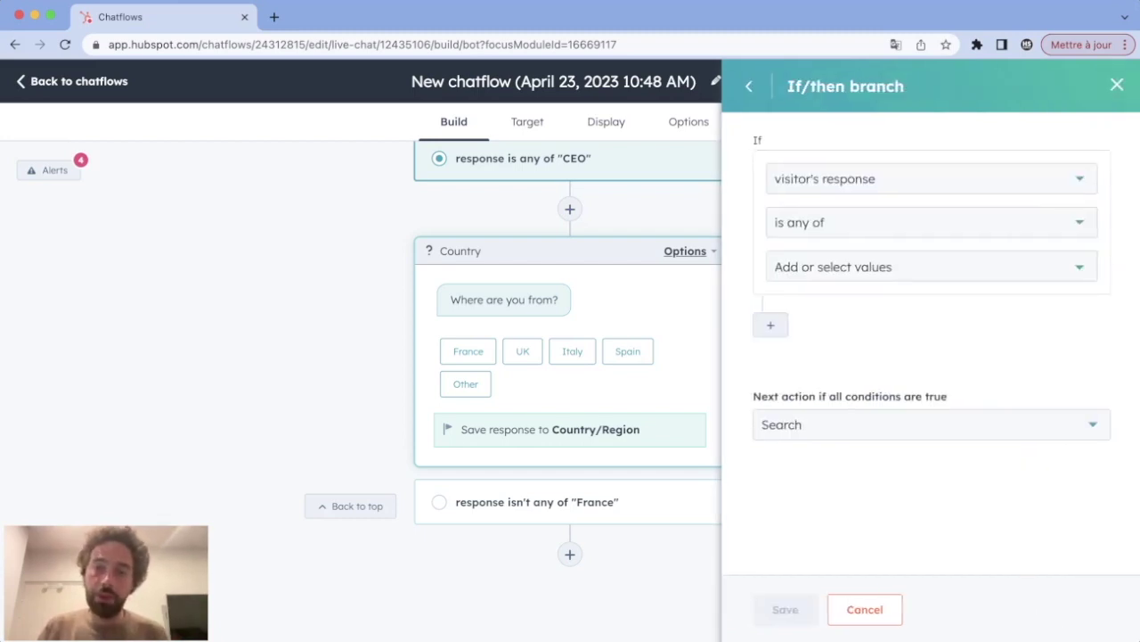
{"action": "left_click", "coordinate": [834, 266]}
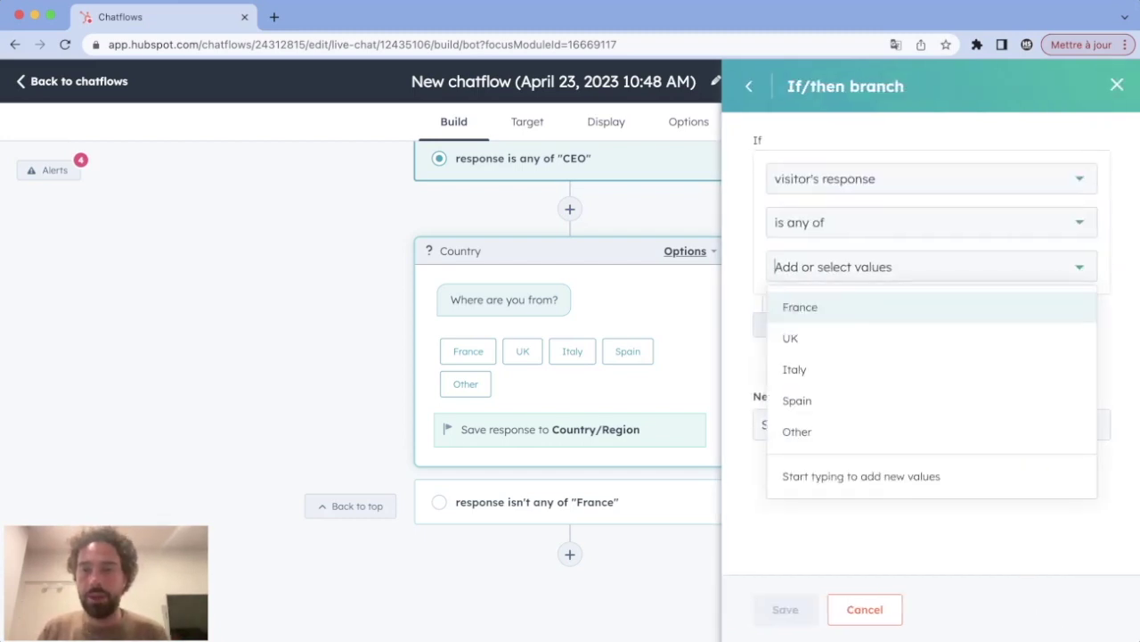
{"action": "left_click", "coordinate": [800, 307]}
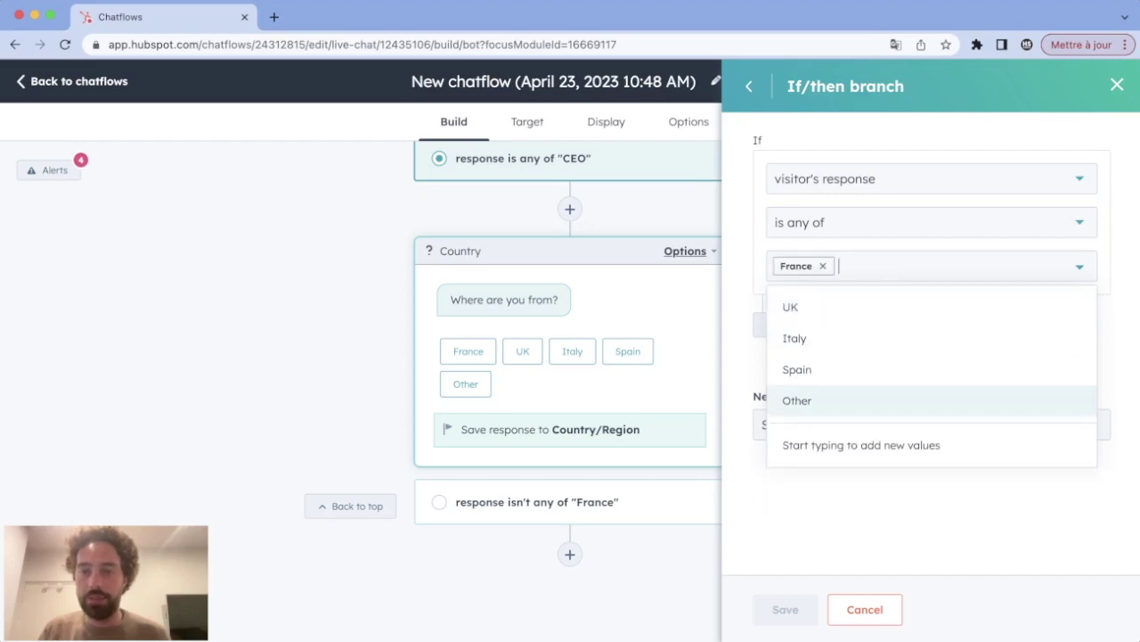
{"action": "key", "text": "Escape"}
{"action": "left_click", "coordinate": [764, 424]}
{"action": "left_click", "coordinate": [802, 470]}
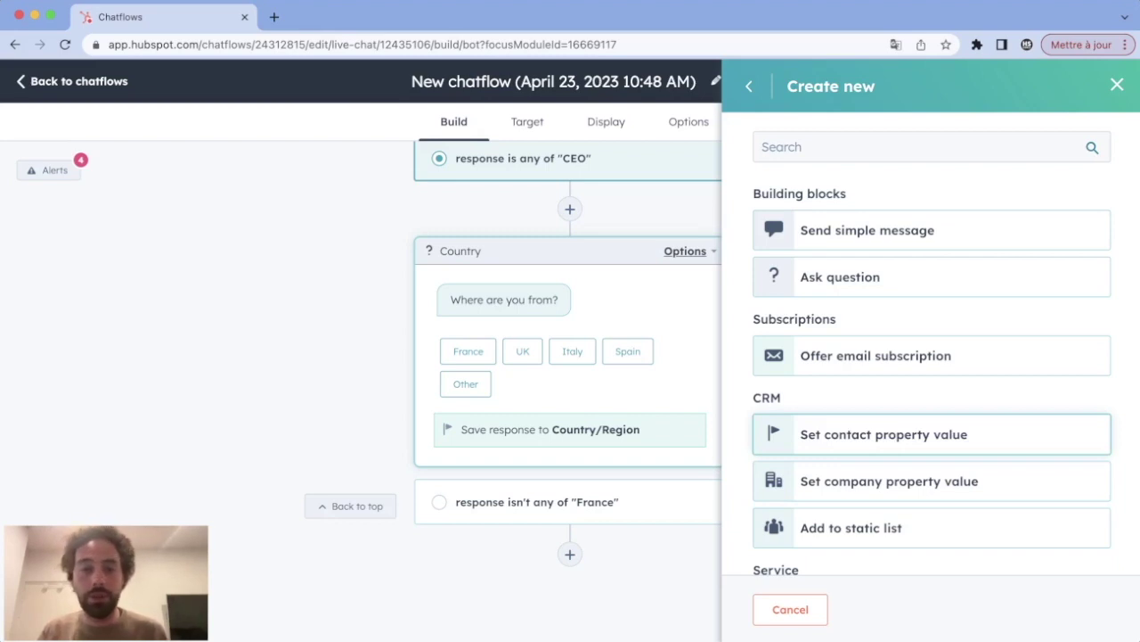
Step: Make it a custom question named 'revenue' asking 'What is your annual revenue?'
{"action": "left_click", "coordinate": [840, 276]}
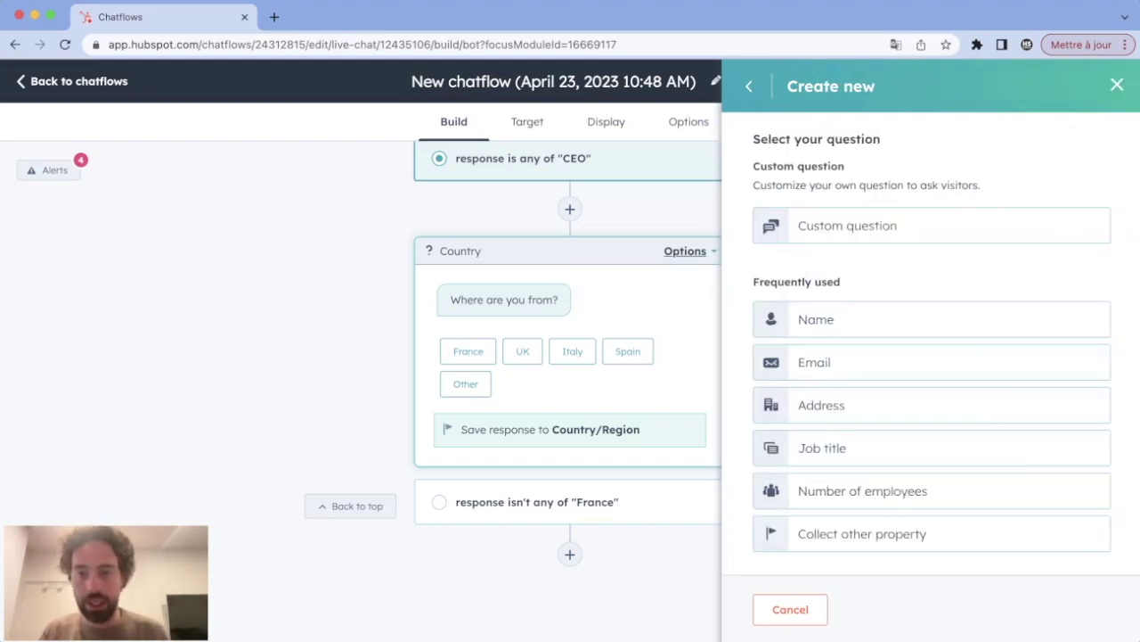
{"action": "left_click", "coordinate": [862, 533]}
{"action": "left_click", "coordinate": [802, 171]}
{"action": "key", "text": "super+a"}
{"action": "key", "text": "BackSpace"}
{"action": "type", "text": "revenue"}
{"action": "left_click", "coordinate": [802, 254]}
{"action": "type", "text": "What is your annual revenue?"}
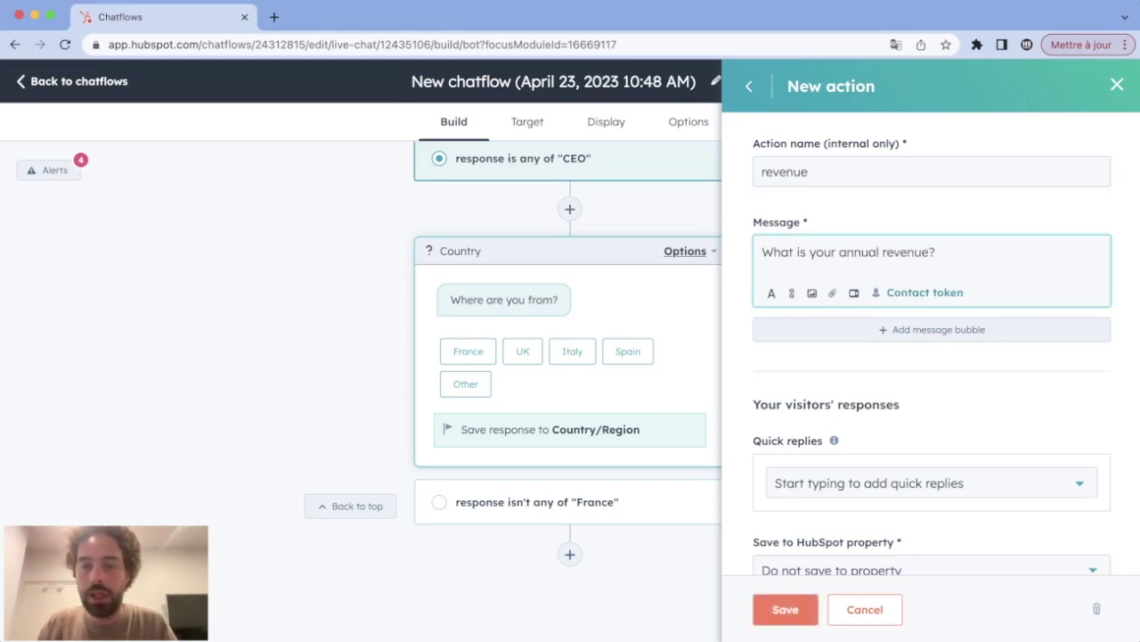
Step: Save the question's answers to the Annual revenue property
{"action": "scroll", "coordinate": [932, 446], "scroll_direction": "down", "scroll_amount": 1}
{"action": "left_click", "coordinate": [922, 543]}
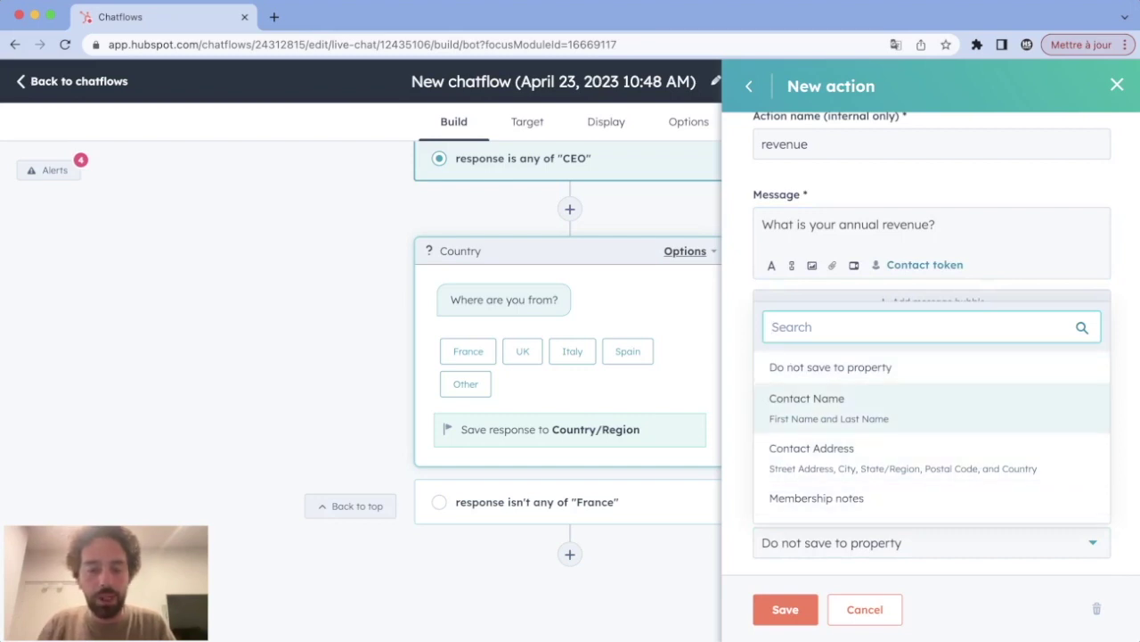
{"action": "type", "text": "annual"}
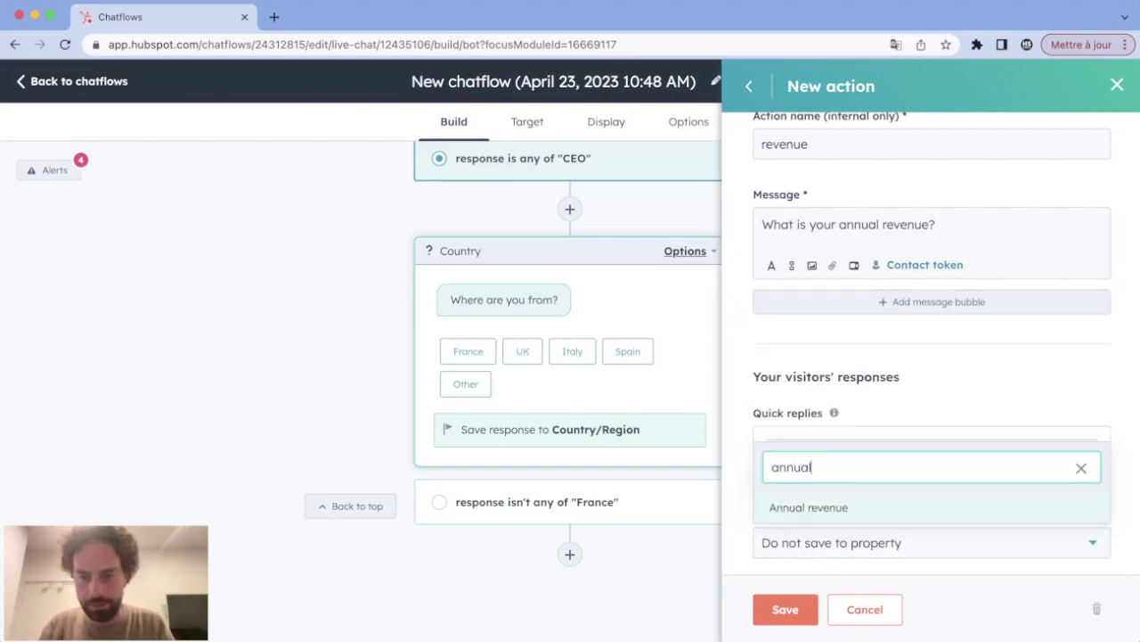
{"action": "key", "text": "Return"}
Step: Add quick replies 1000, 10 000, 100 000, 1 000 000, 10 000 000, +10 000 000 and save
{"action": "left_click", "coordinate": [932, 456]}
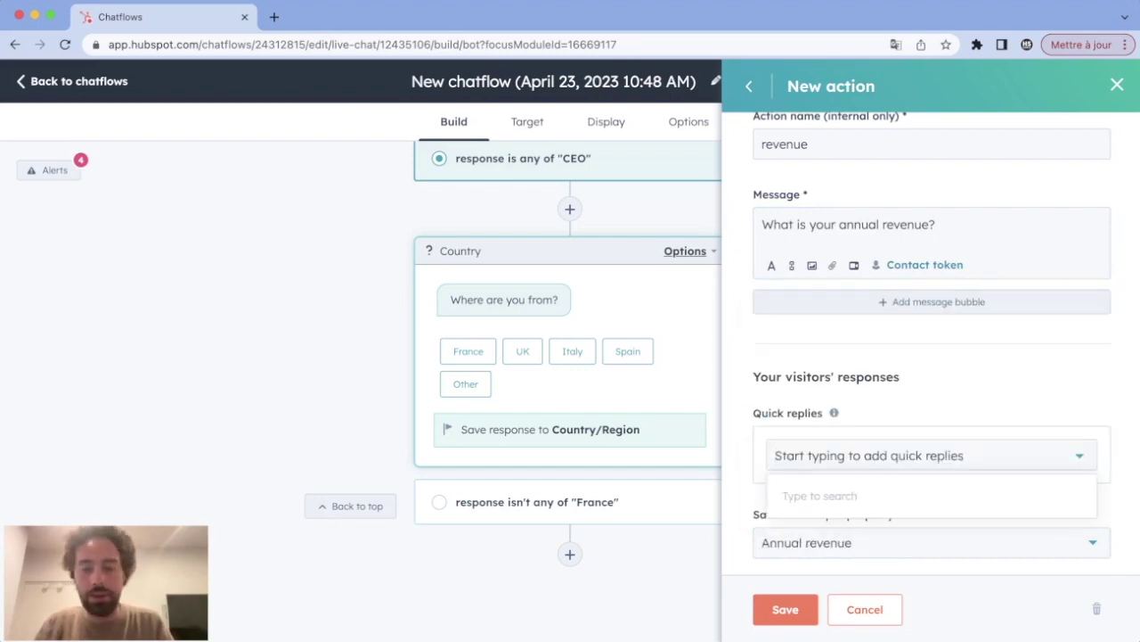
{"action": "type", "text": "1000"}
{"action": "key", "text": "Return"}
{"action": "type", "text": "10 000"}
{"action": "key", "text": "Return"}
{"action": "type", "text": "100 000"}
{"action": "key", "text": "Return"}
{"action": "type", "text": "1 000 000"}
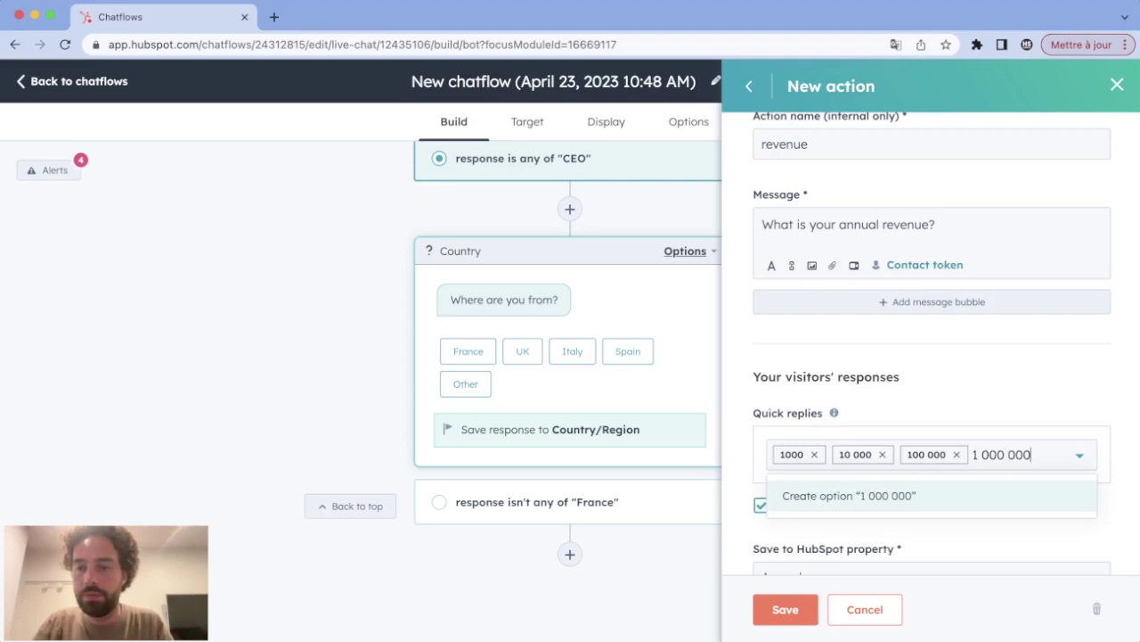
{"action": "key", "text": "Return"}
{"action": "type", "text": "10 000 000"}
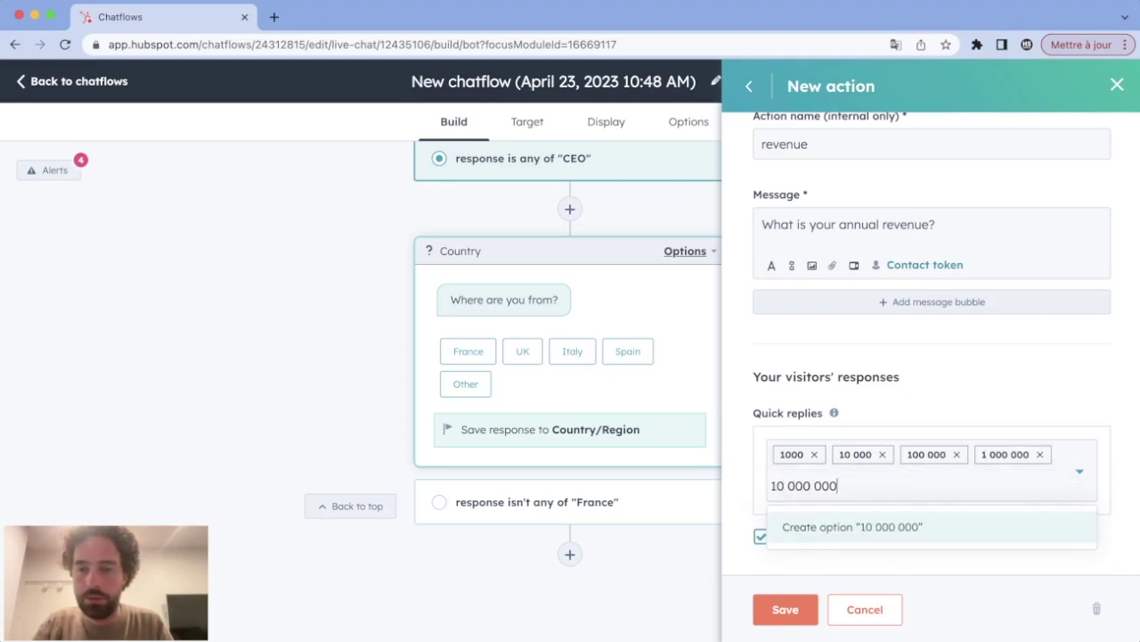
{"action": "key", "text": "Return"}
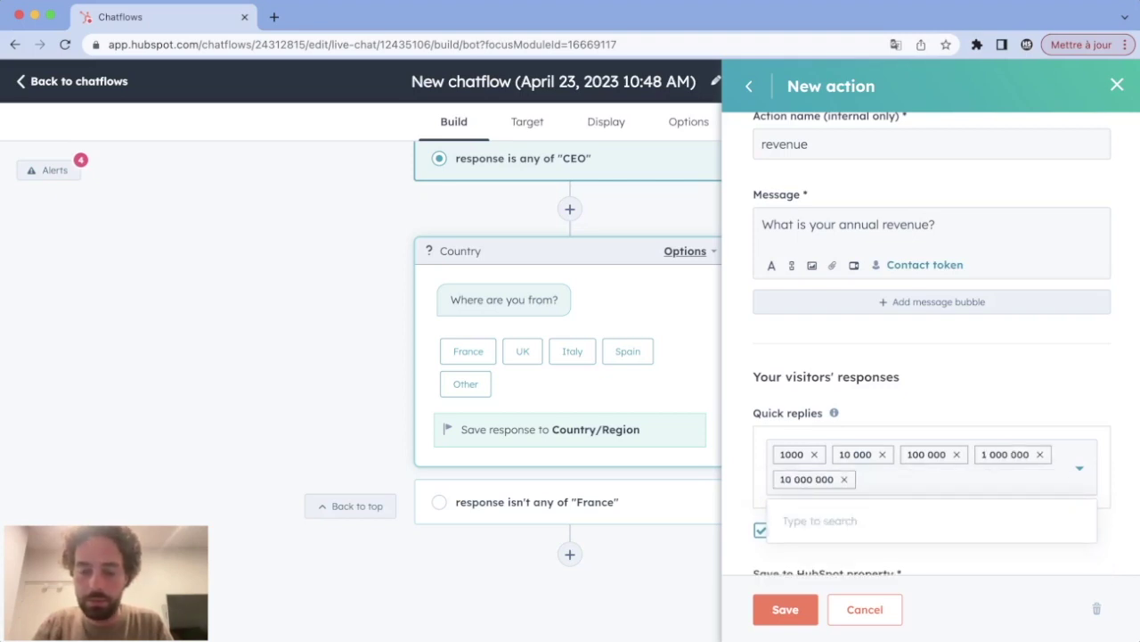
{"action": "type", "text": "+10 000 000"}
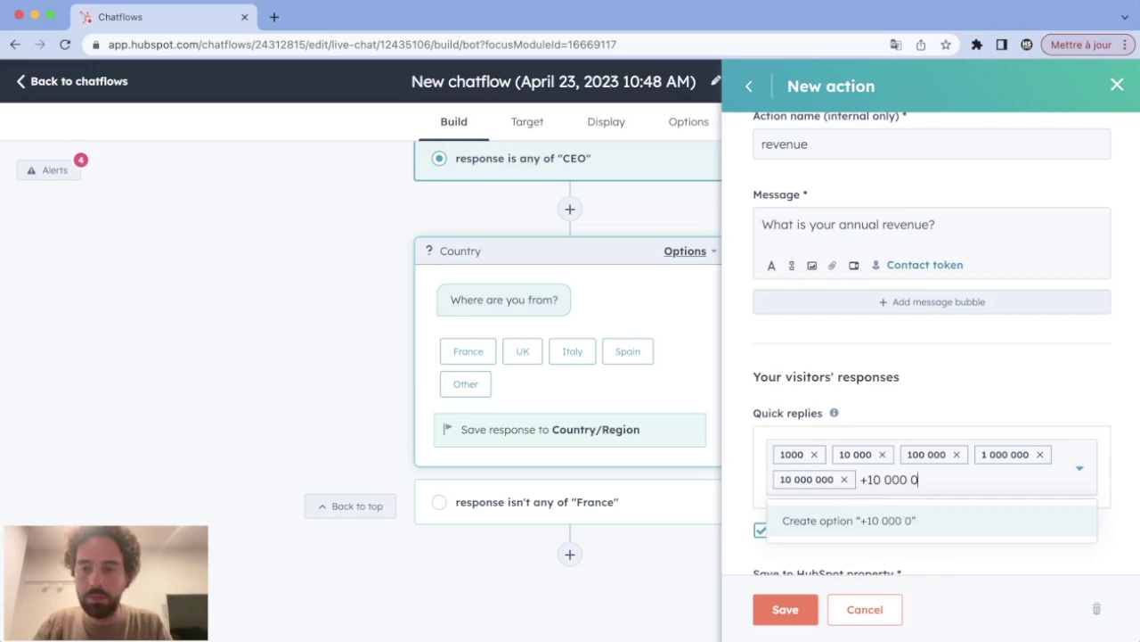
{"action": "key", "text": "Return"}
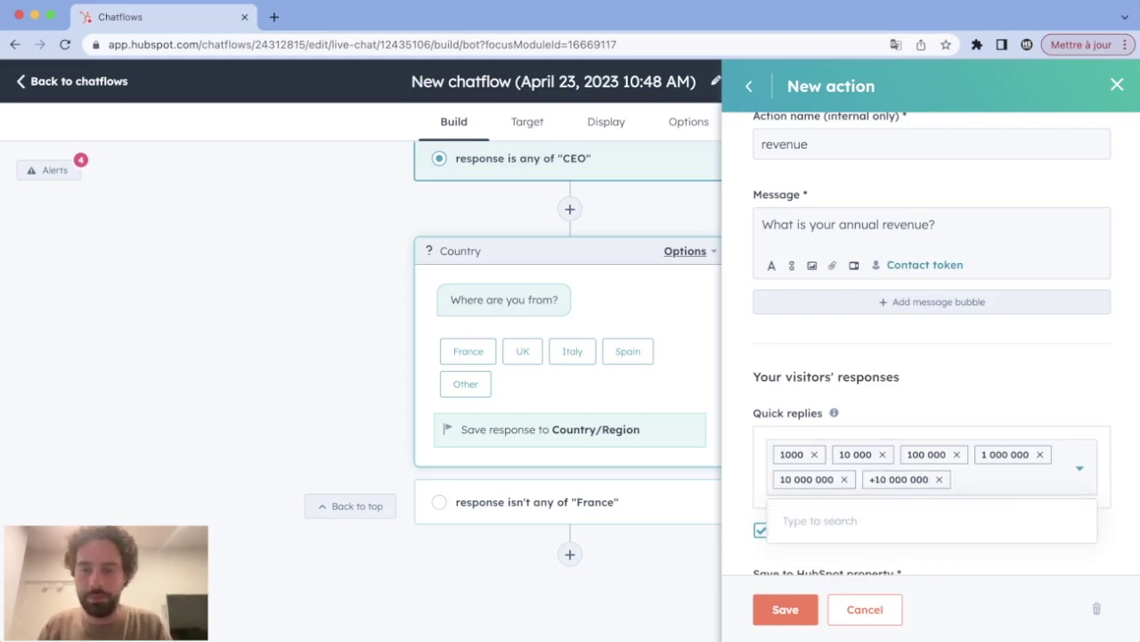
{"action": "left_click", "coordinate": [785, 609]}
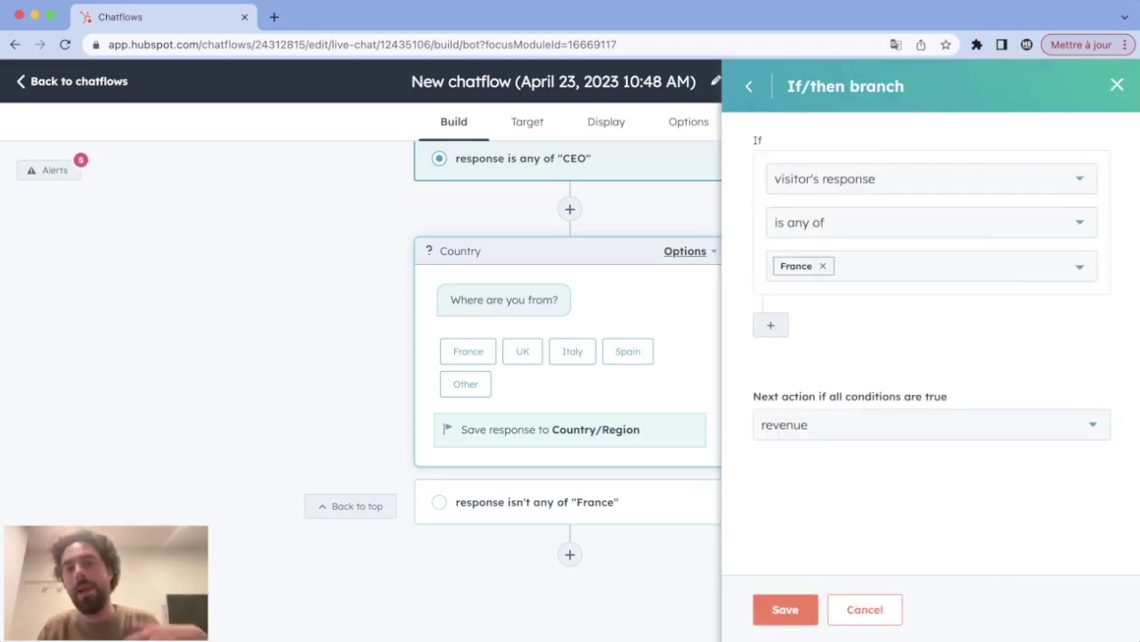
Step: Save the France branch and open the revenue question's settings
{"action": "left_click", "coordinate": [785, 609]}
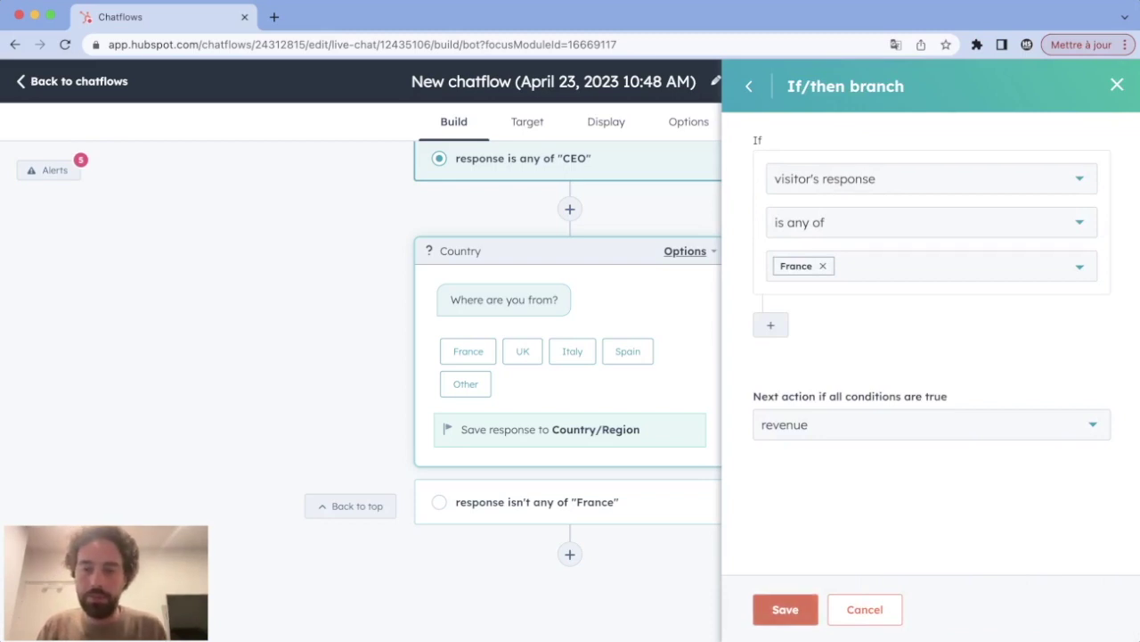
{"action": "left_click", "coordinate": [785, 609]}
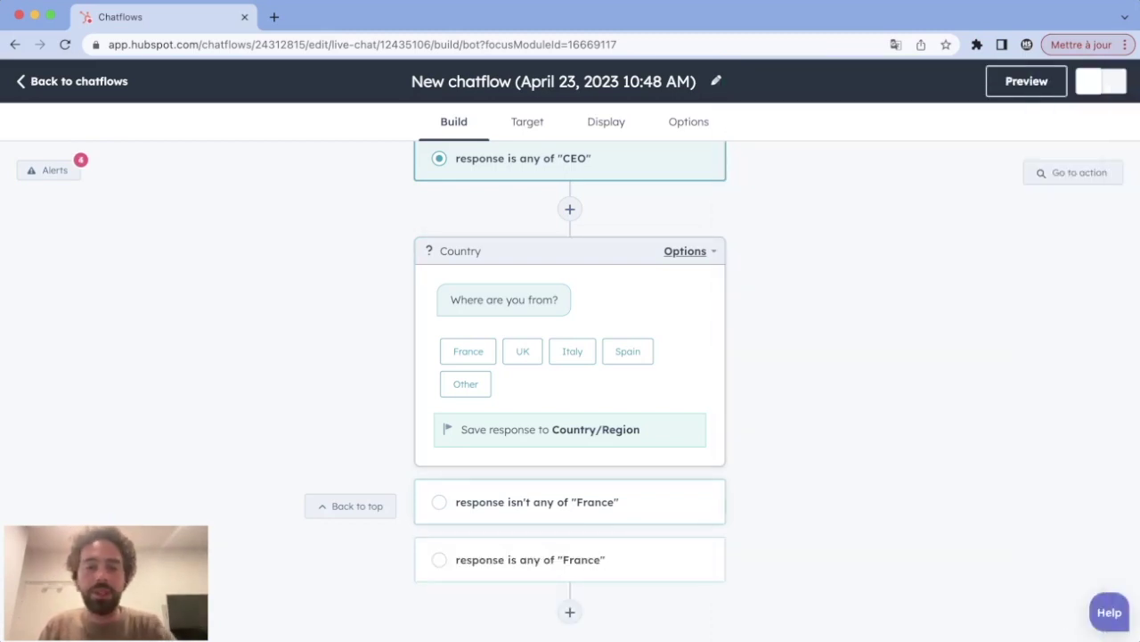
{"action": "left_click", "coordinate": [570, 559]}
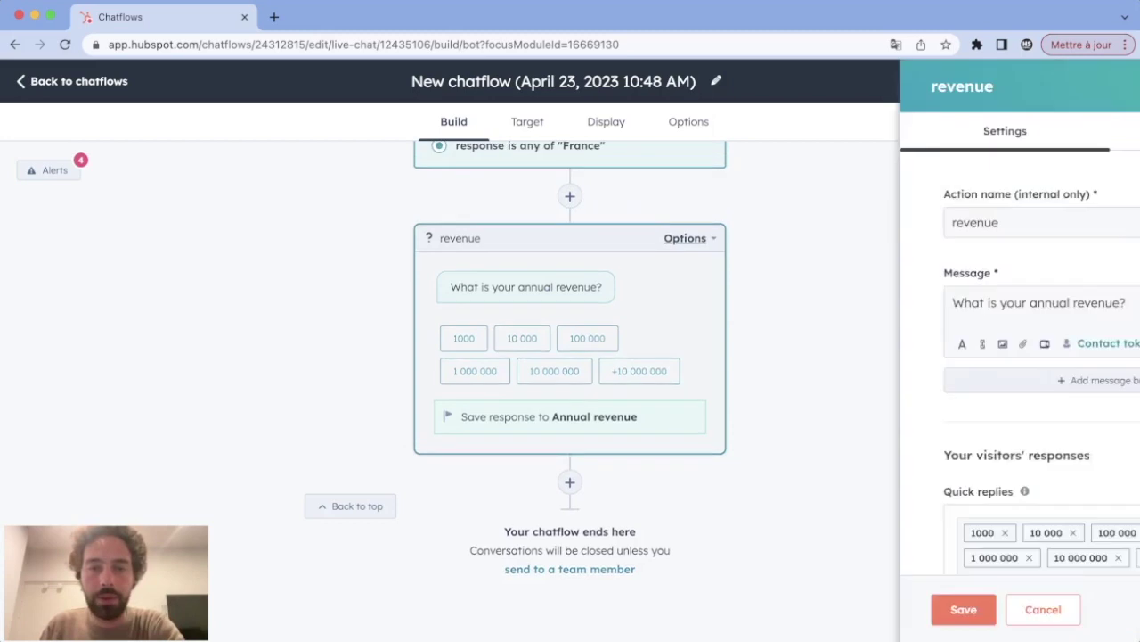
Step: Add a branch for answers that aren't any of 1000, 10 000 or 100 000, leading to Sorry
{"action": "left_click", "coordinate": [932, 246]}
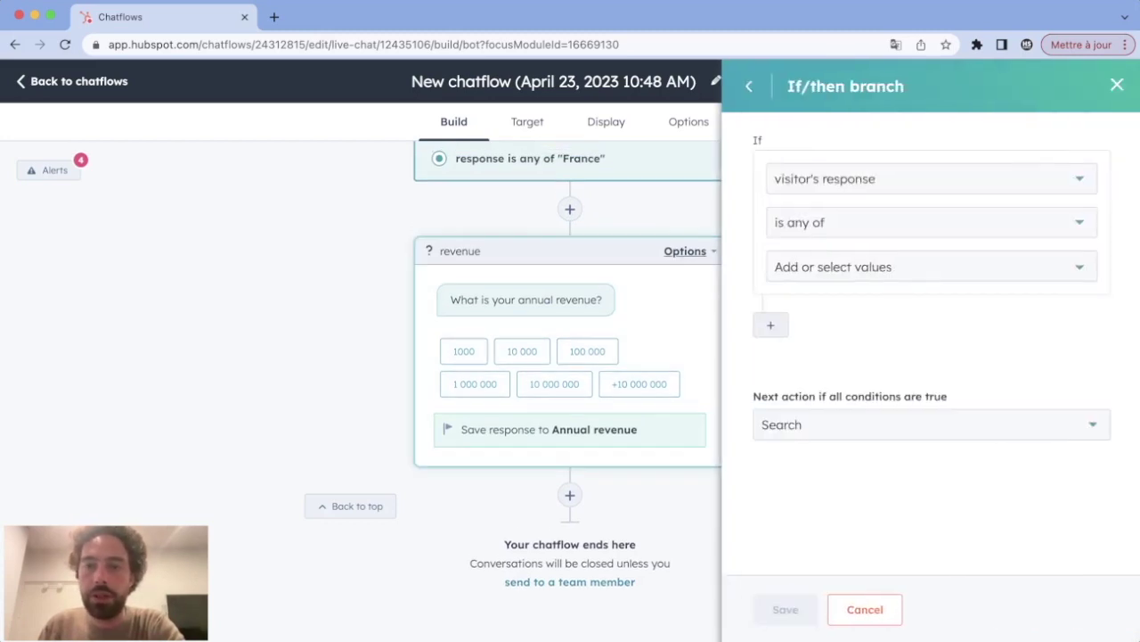
{"action": "left_click", "coordinate": [926, 221]}
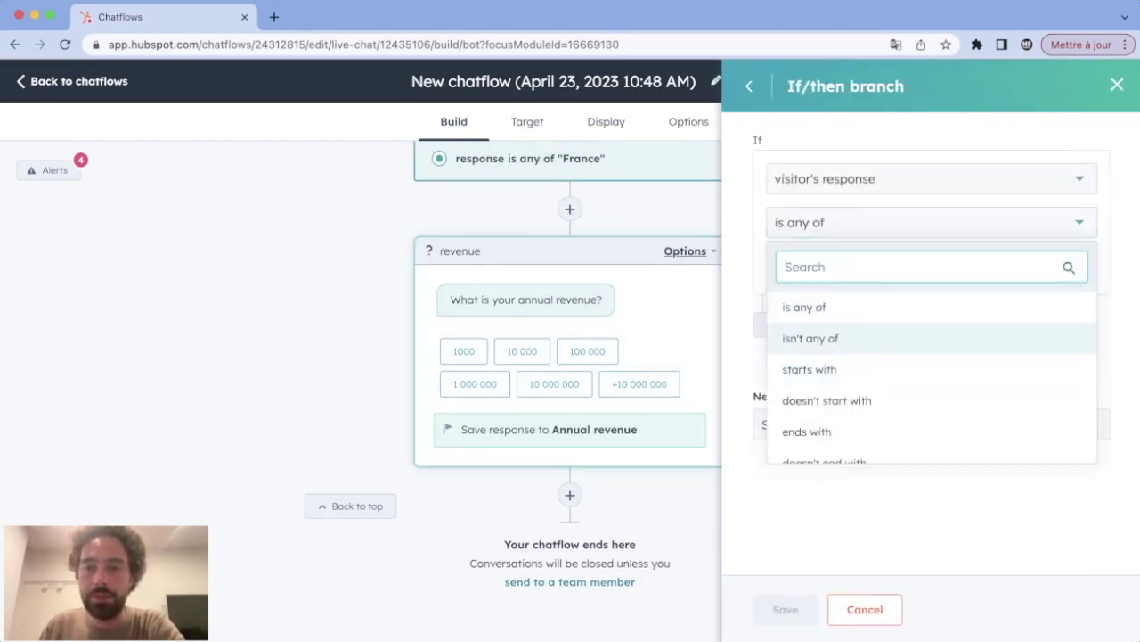
{"action": "left_click", "coordinate": [814, 333]}
{"action": "left_click", "coordinate": [927, 266]}
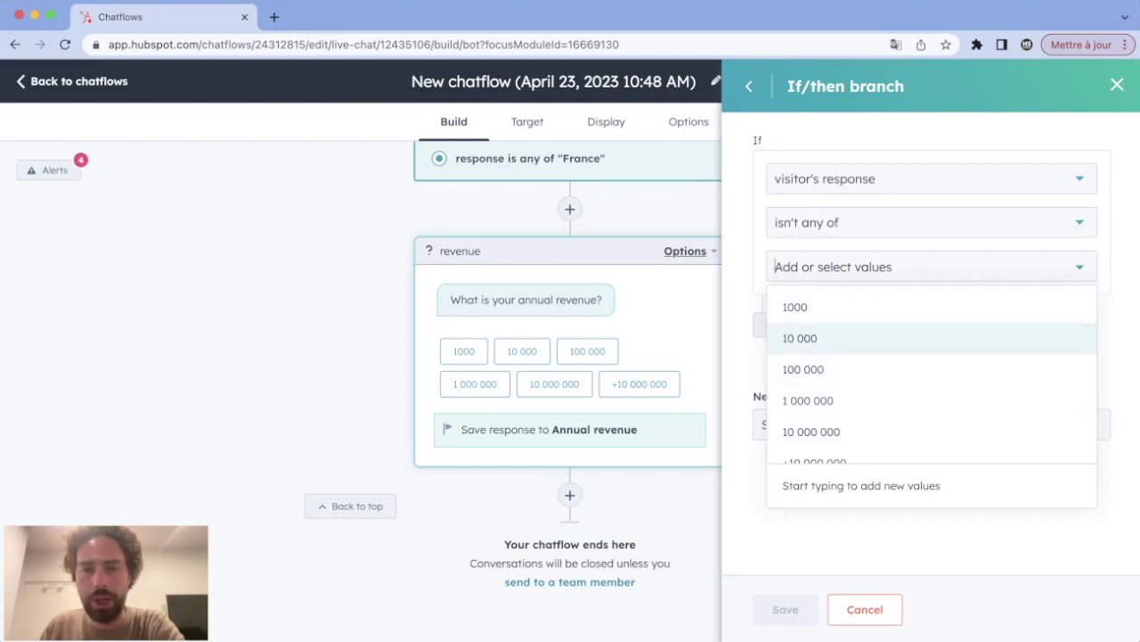
{"action": "left_click", "coordinate": [795, 307]}
{"action": "left_click", "coordinate": [799, 307]}
{"action": "left_click", "coordinate": [799, 307]}
{"action": "key", "text": "Escape"}
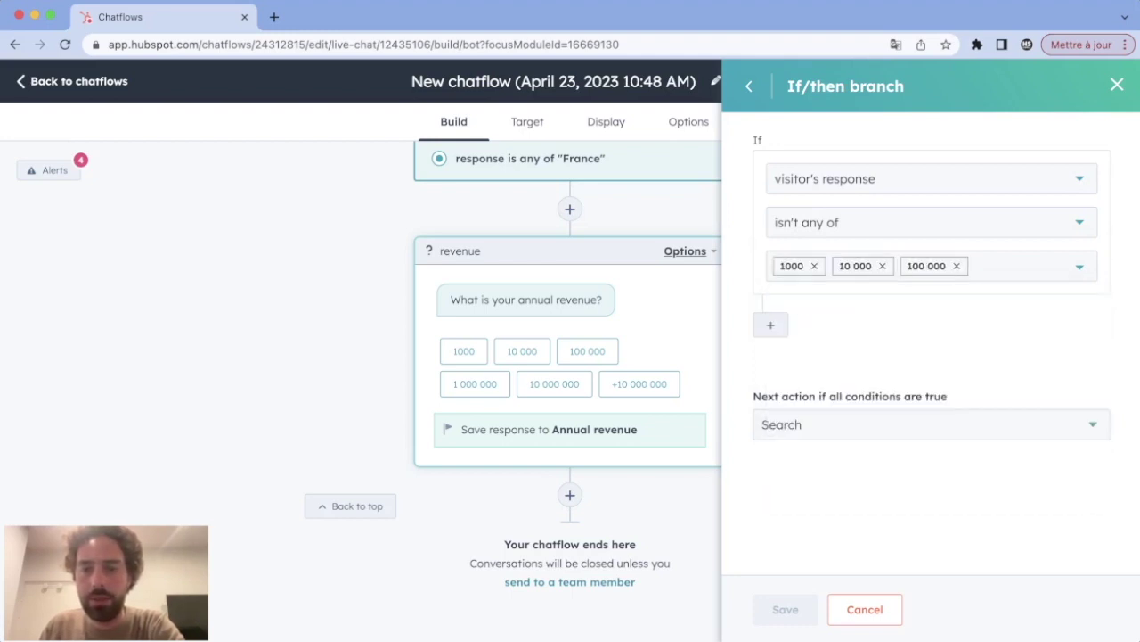
{"action": "left_click", "coordinate": [931, 424]}
{"action": "scroll", "coordinate": [891, 535], "scroll_direction": "down", "scroll_amount": 3}
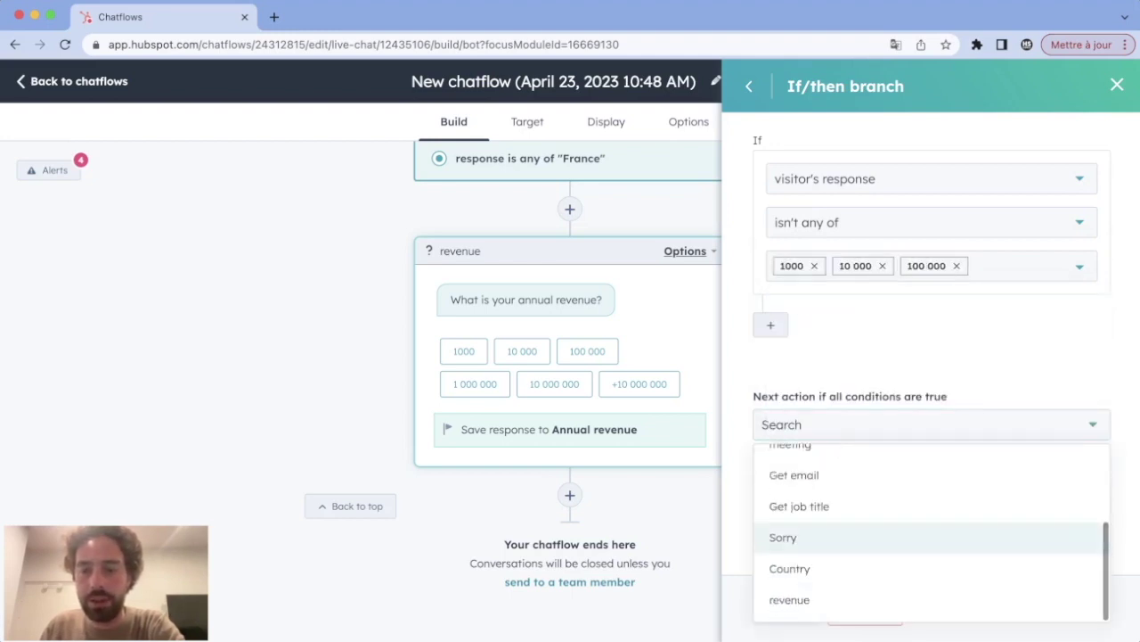
{"action": "left_click", "coordinate": [782, 538]}
{"action": "left_click", "coordinate": [785, 609]}
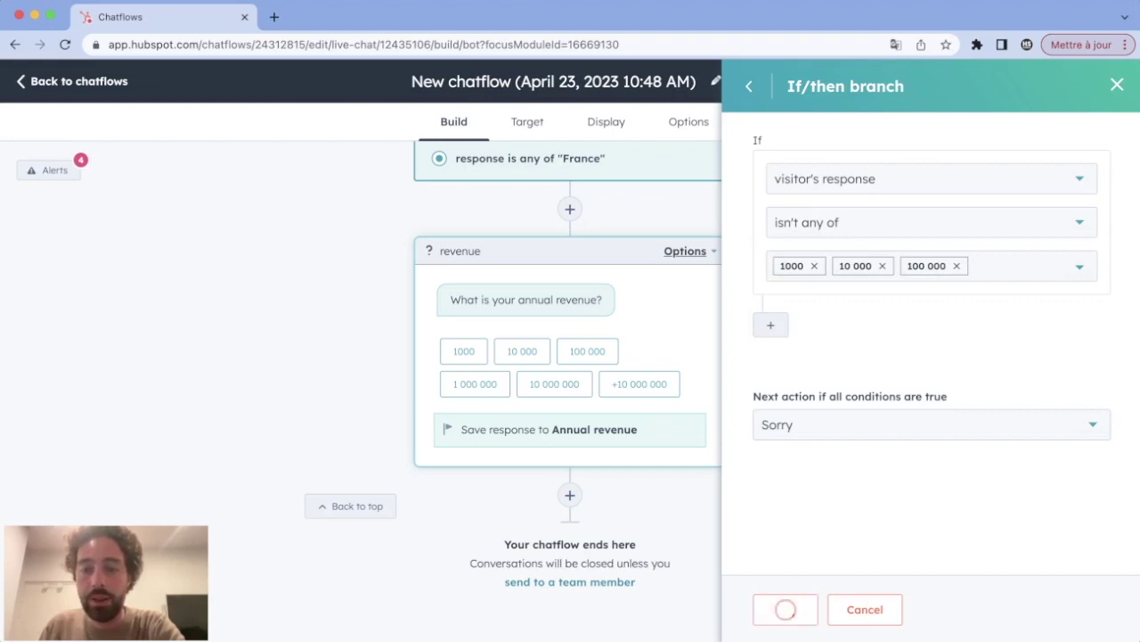
{"action": "left_click", "coordinate": [865, 347]}
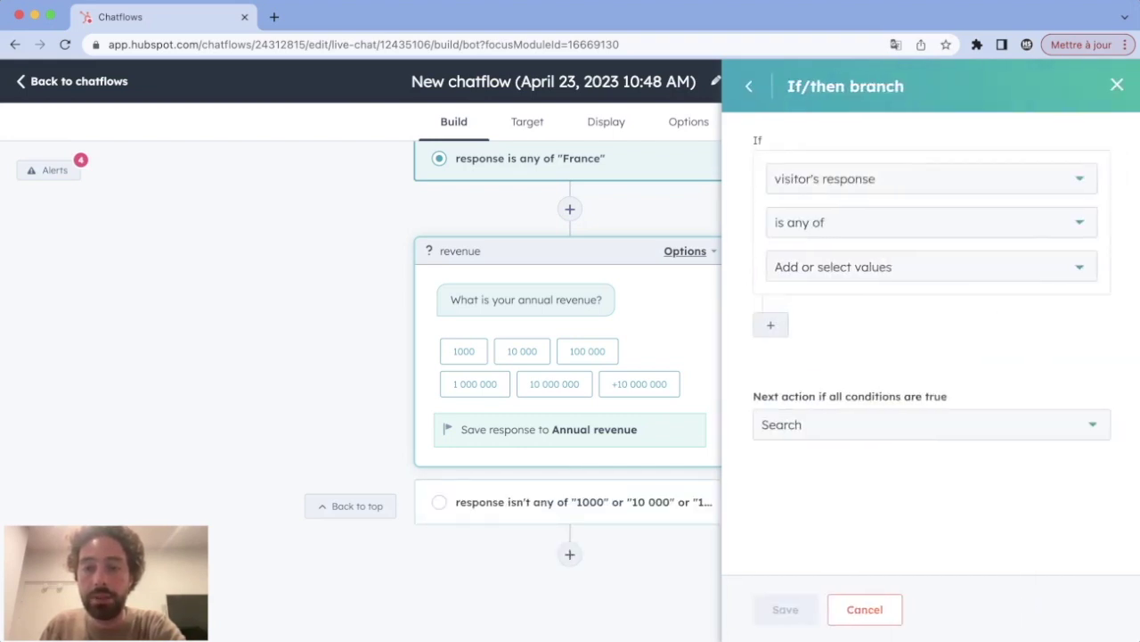
Step: Branch 1 000 000, 10 000 000 and +10 000 000 answers to a new set-contact-property action
{"action": "left_click", "coordinate": [931, 266]}
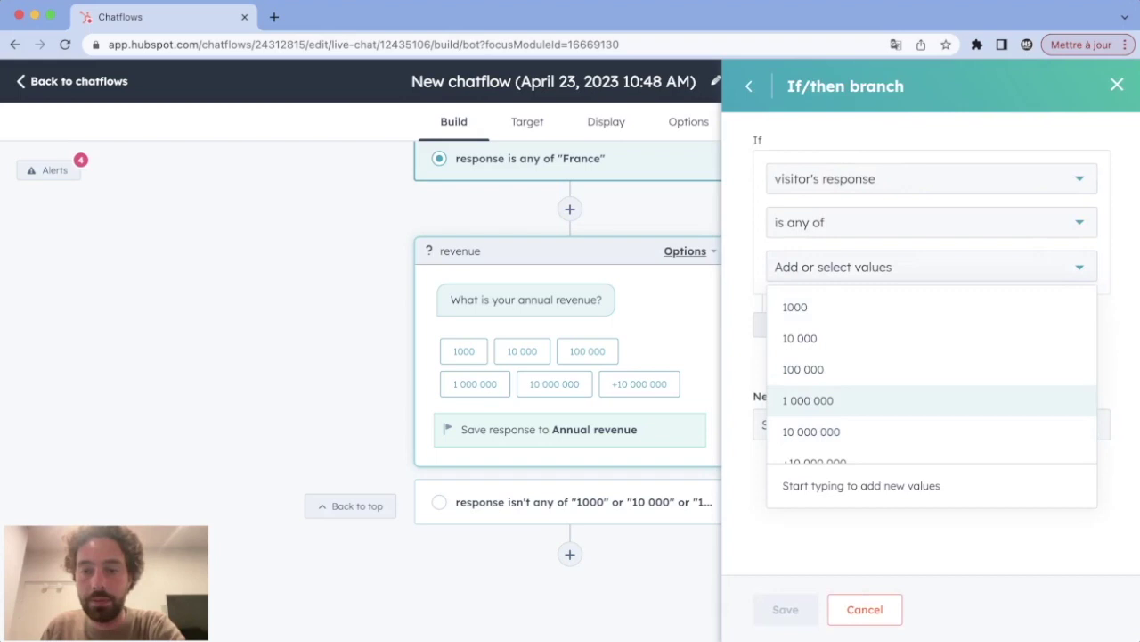
{"action": "left_click", "coordinate": [820, 400]}
{"action": "left_click", "coordinate": [820, 400]}
{"action": "left_click", "coordinate": [820, 400]}
{"action": "key", "text": "Escape"}
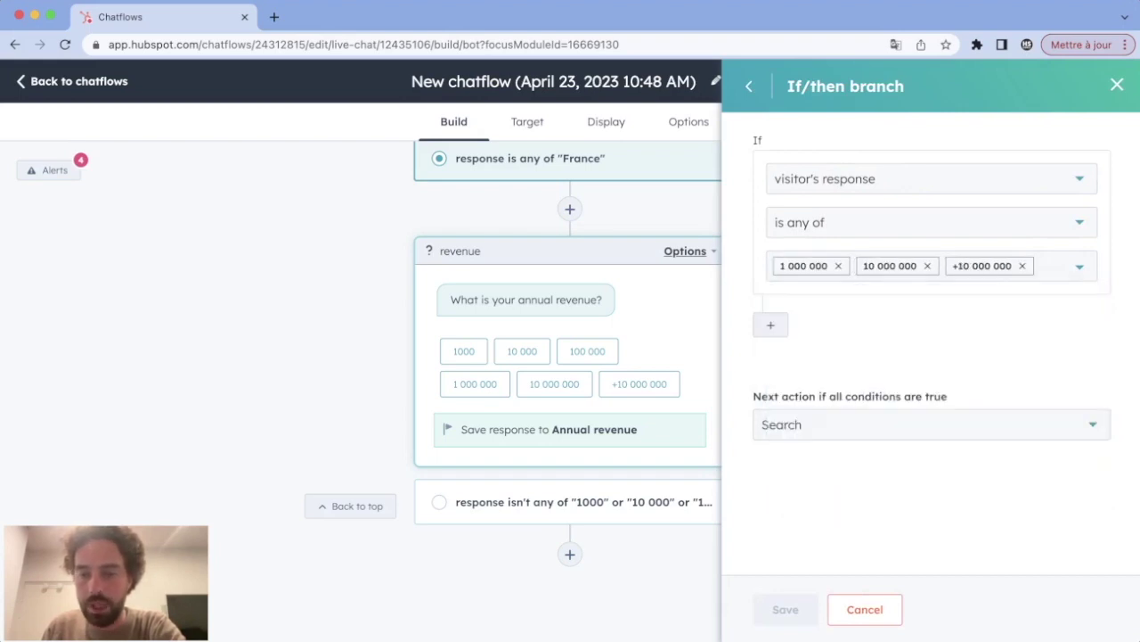
{"action": "left_click", "coordinate": [891, 424]}
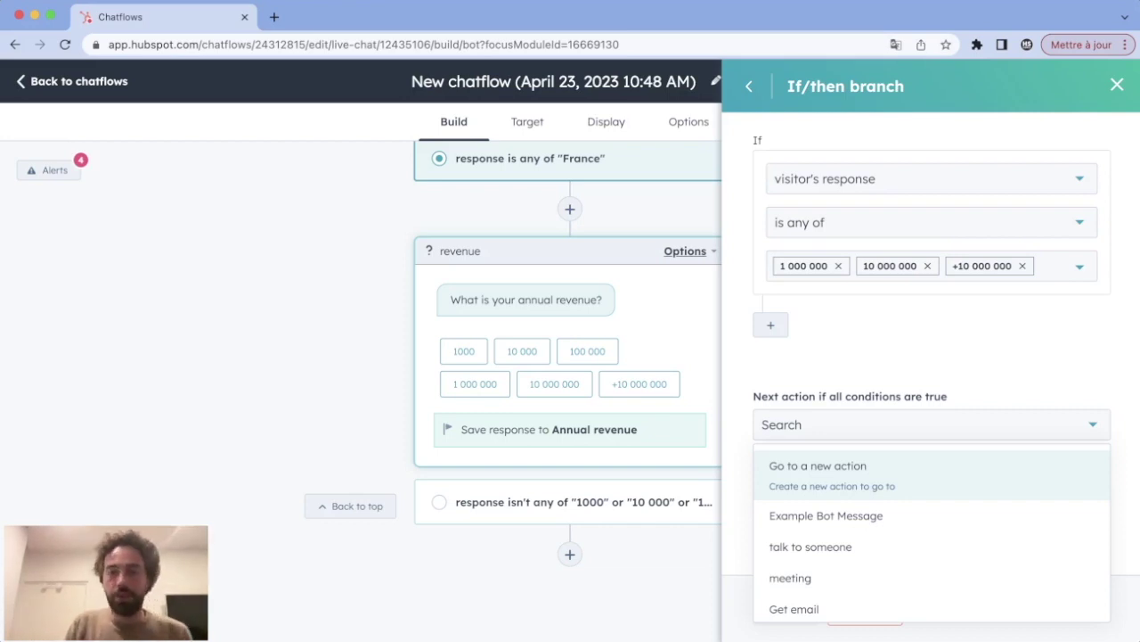
{"action": "key", "text": "Return"}
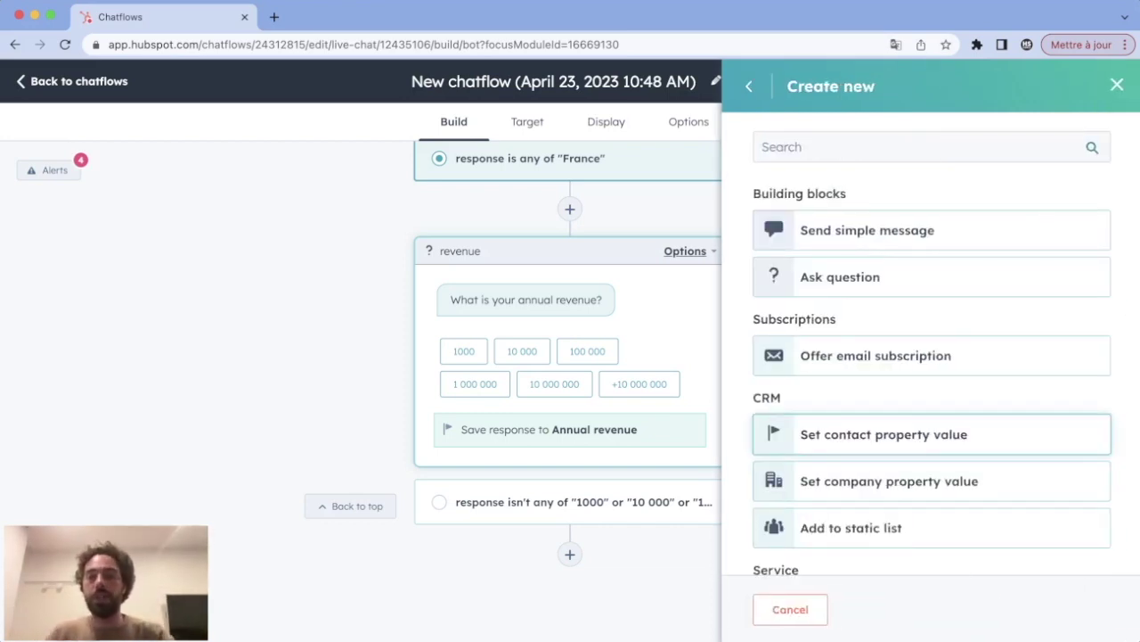
{"action": "key", "text": "Return"}
Step: Name the action 'qualified', set the Qualified property to Yes, and save the branch
{"action": "key", "text": "Tab"}
{"action": "type", "text": "qualified"}
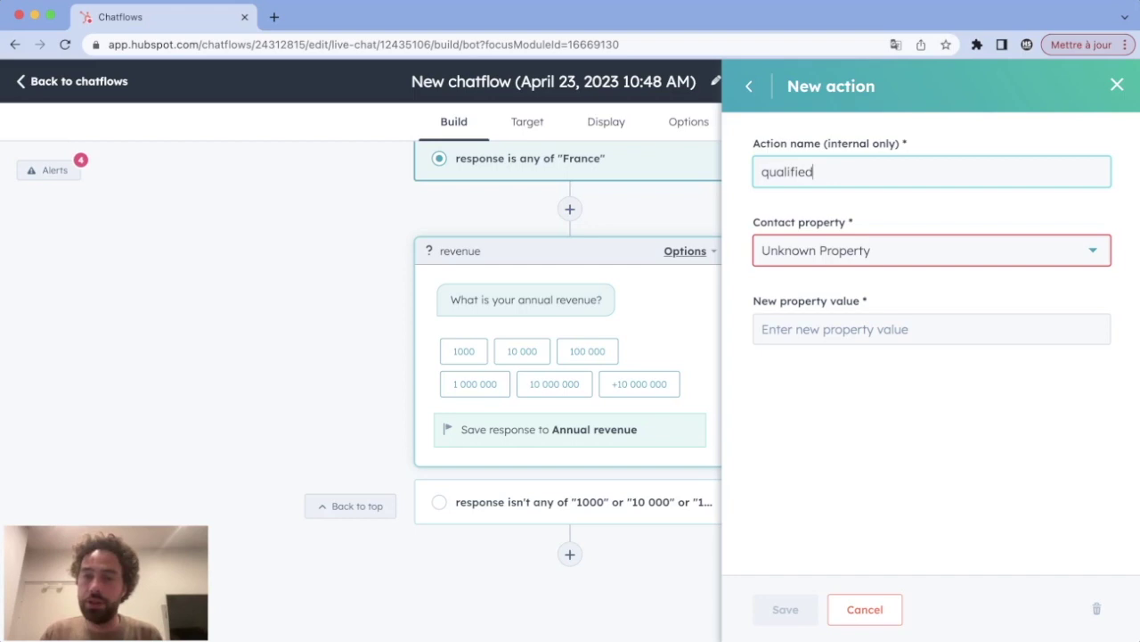
{"action": "key", "text": "Tab"}
{"action": "key", "text": "Return"}
{"action": "type", "text": "quali"}
{"action": "key", "text": "Down"}
{"action": "key", "text": "Down"}
{"action": "key", "text": "Return"}
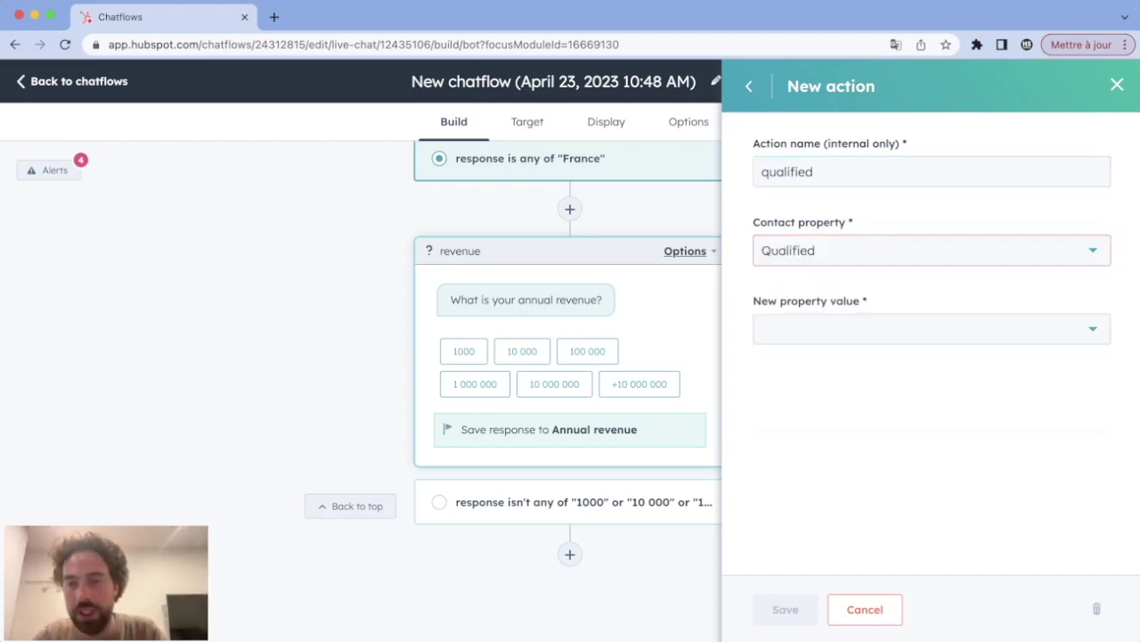
{"action": "key", "text": "Tab"}
{"action": "key", "text": "Return"}
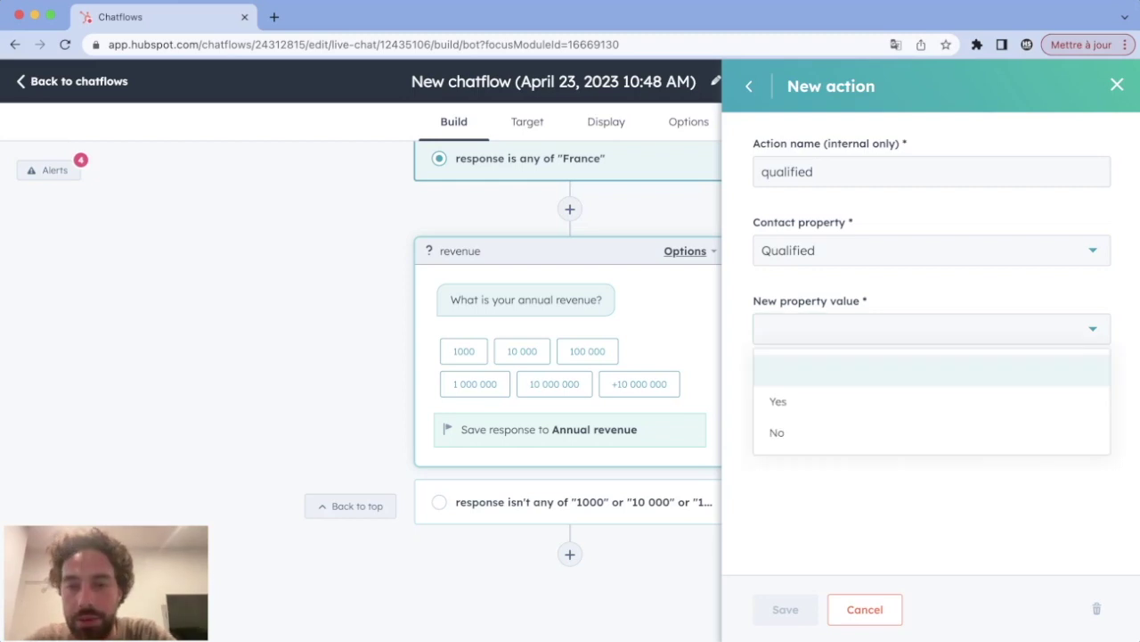
{"action": "key", "text": "Down"}
{"action": "key", "text": "Return"}
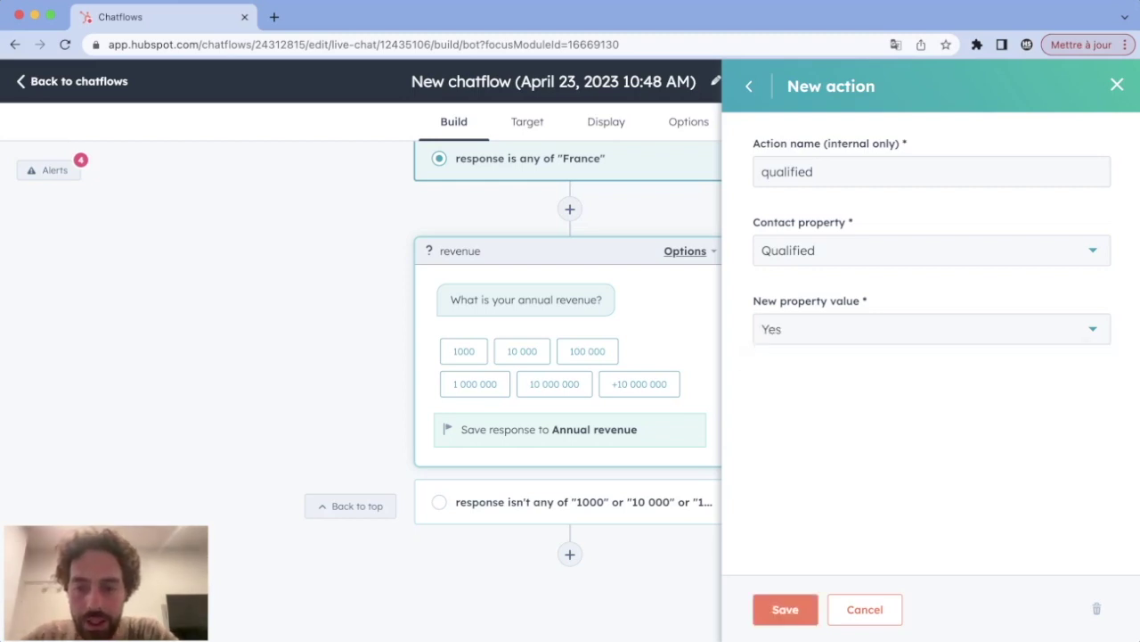
{"action": "left_click", "coordinate": [785, 608]}
{"action": "left_click", "coordinate": [785, 609]}
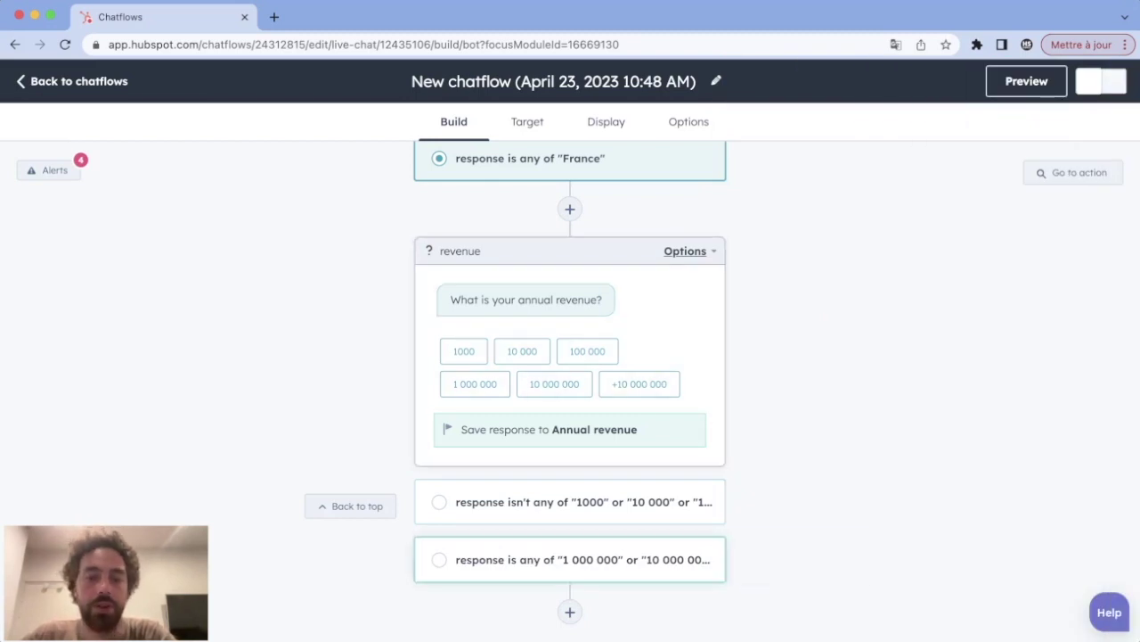
Step: Expand the 'any of 1 000 000' branch on the canvas to reveal the qualified card
{"action": "scroll", "coordinate": [570, 392], "scroll_direction": "up", "scroll_amount": 6}
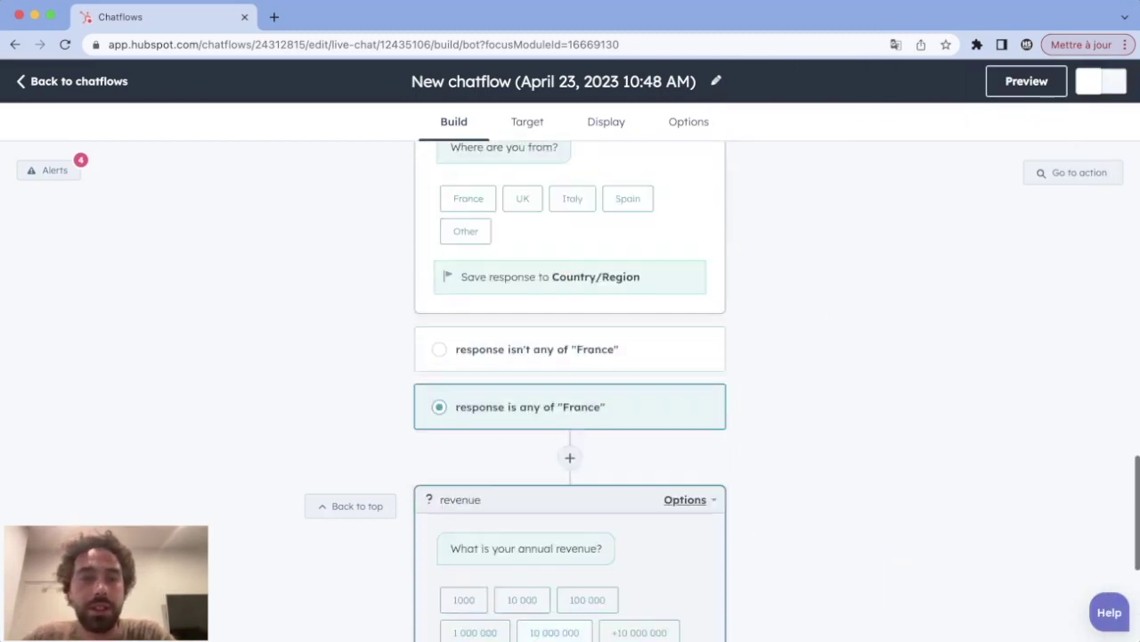
{"action": "scroll", "coordinate": [570, 392], "scroll_direction": "down", "scroll_amount": 7}
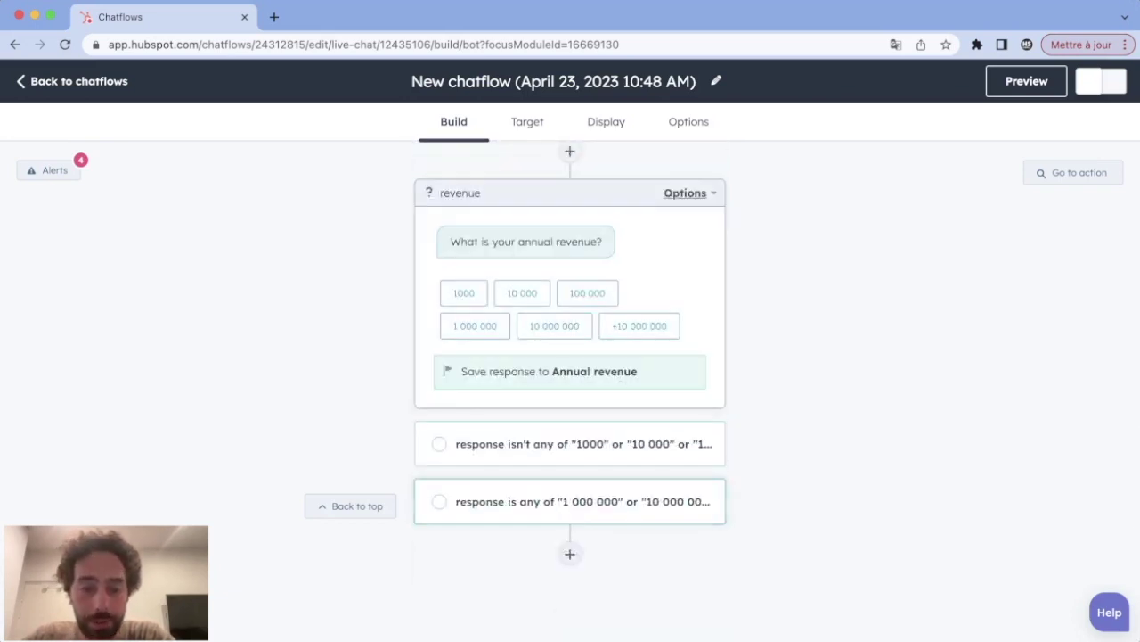
{"action": "left_click", "coordinate": [571, 501]}
{"action": "scroll", "coordinate": [571, 500], "scroll_direction": "down", "scroll_amount": 3}
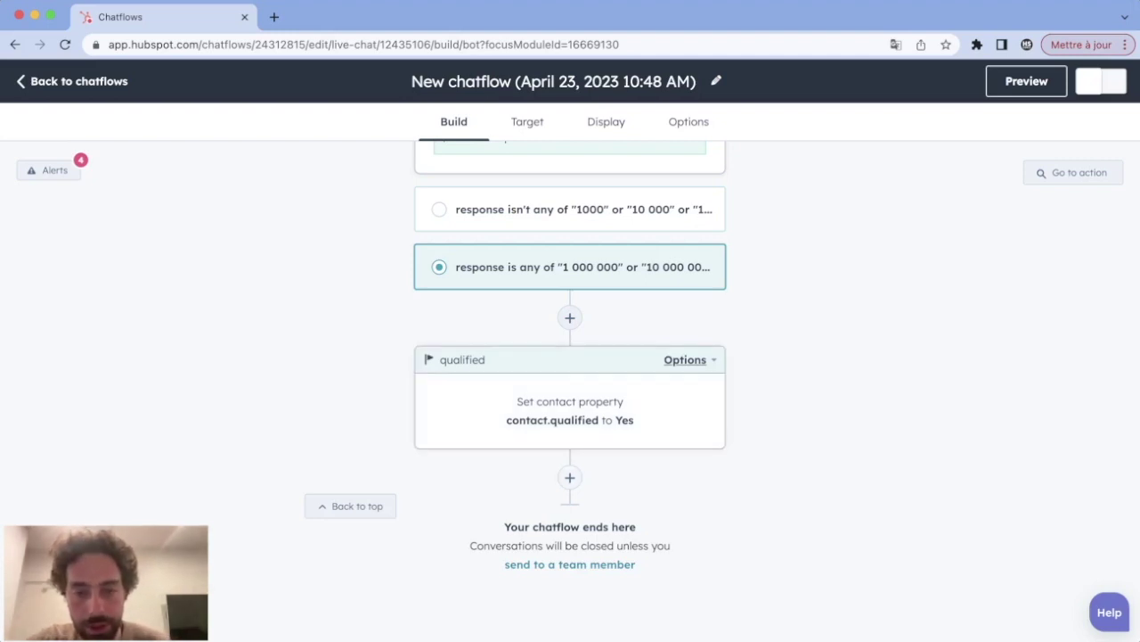
Step: Add a custom question 'bravo' saying 'Bravo you are qualified!' and 'Do you want to book a meeting?'
{"action": "left_click", "coordinate": [570, 476]}
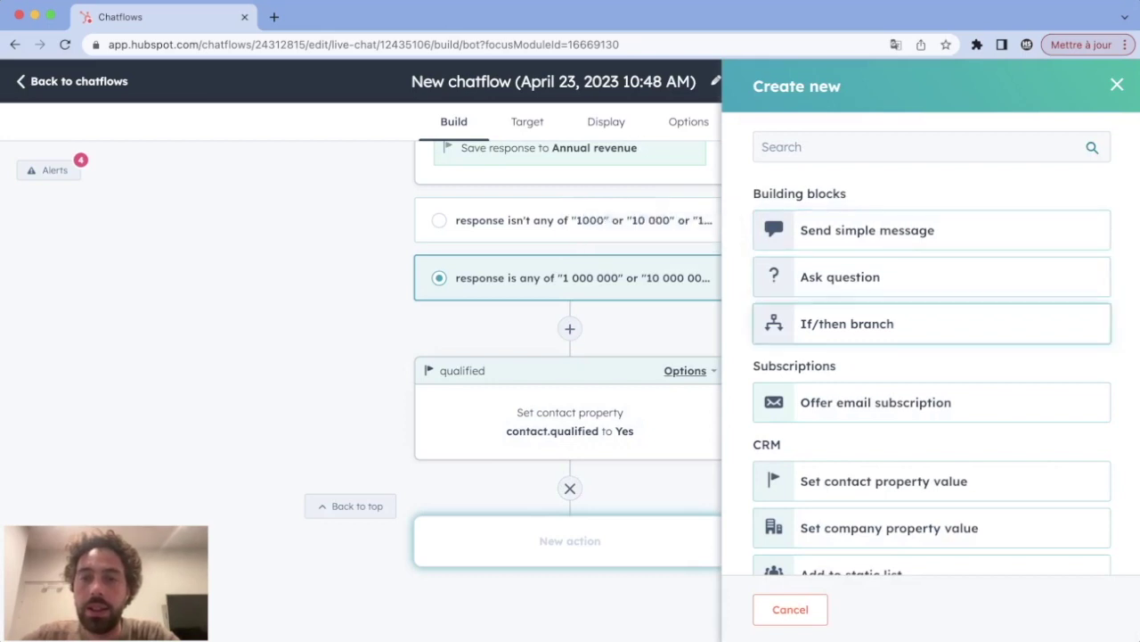
{"action": "left_click", "coordinate": [840, 277]}
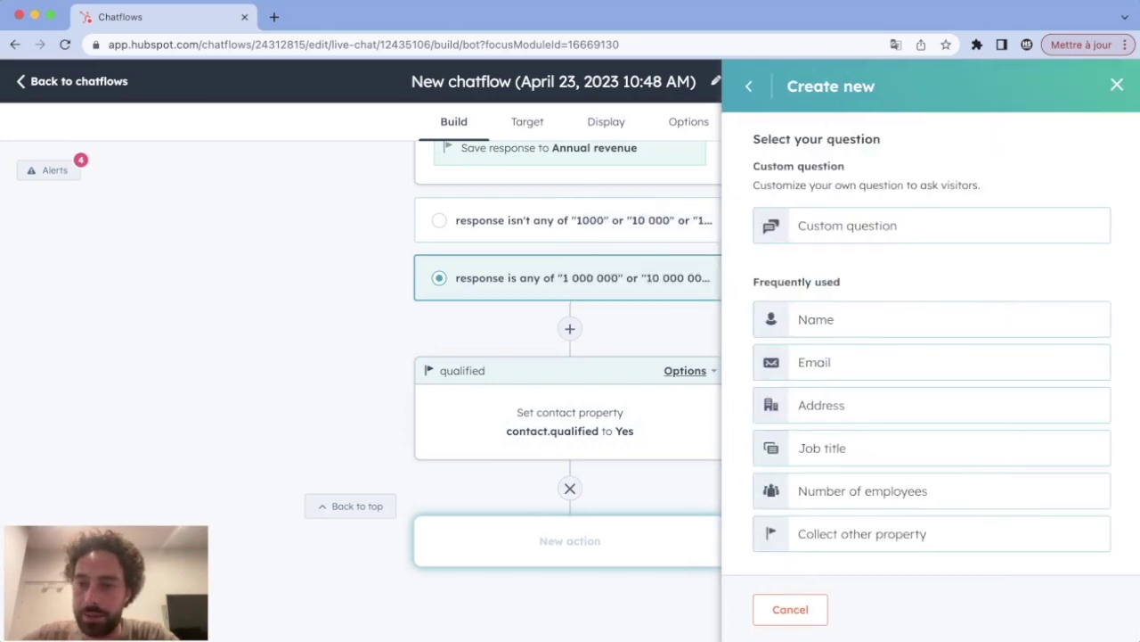
{"action": "left_click", "coordinate": [891, 224]}
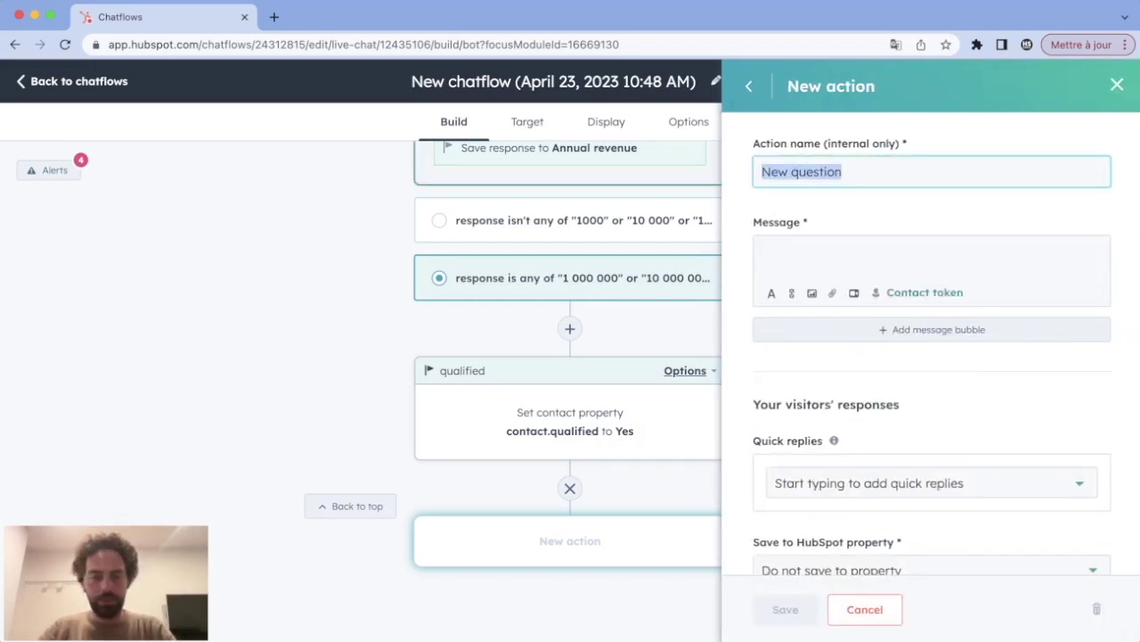
{"action": "type", "text": "bro"}
{"action": "key", "text": "BackSpace"}
{"action": "type", "text": "avo"}
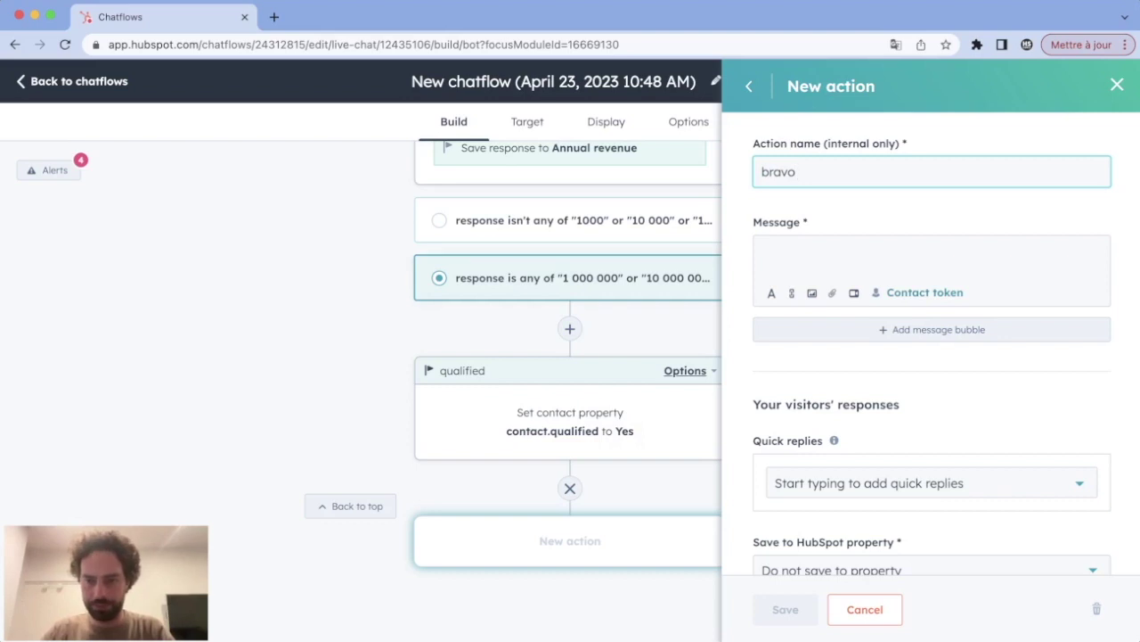
{"action": "left_click", "coordinate": [763, 253]}
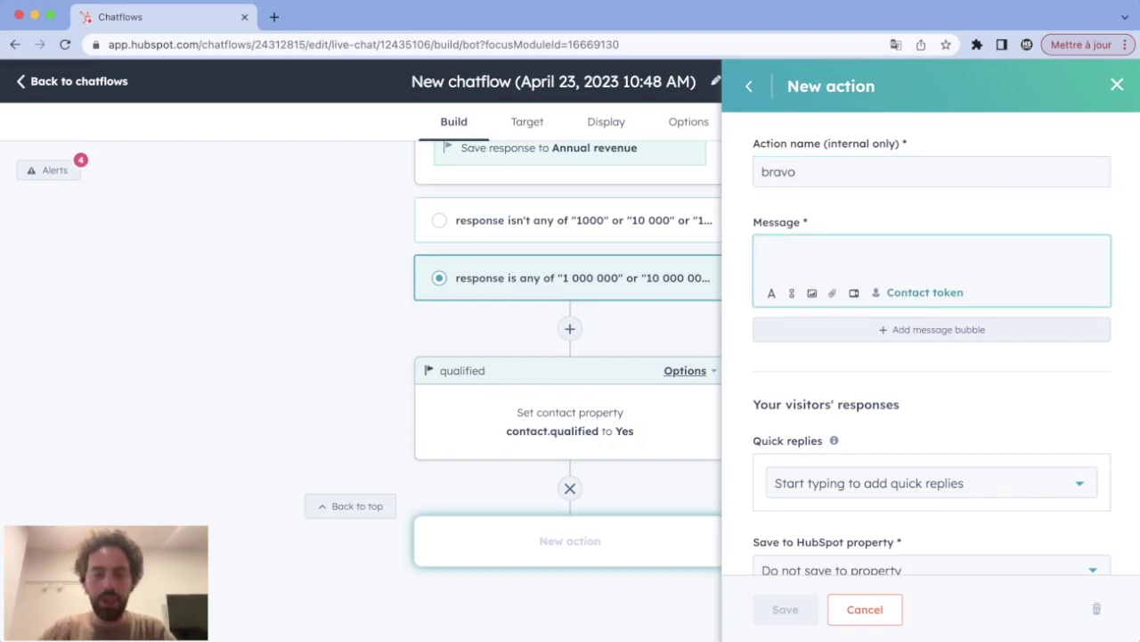
{"action": "type", "text": "Bravo you "}
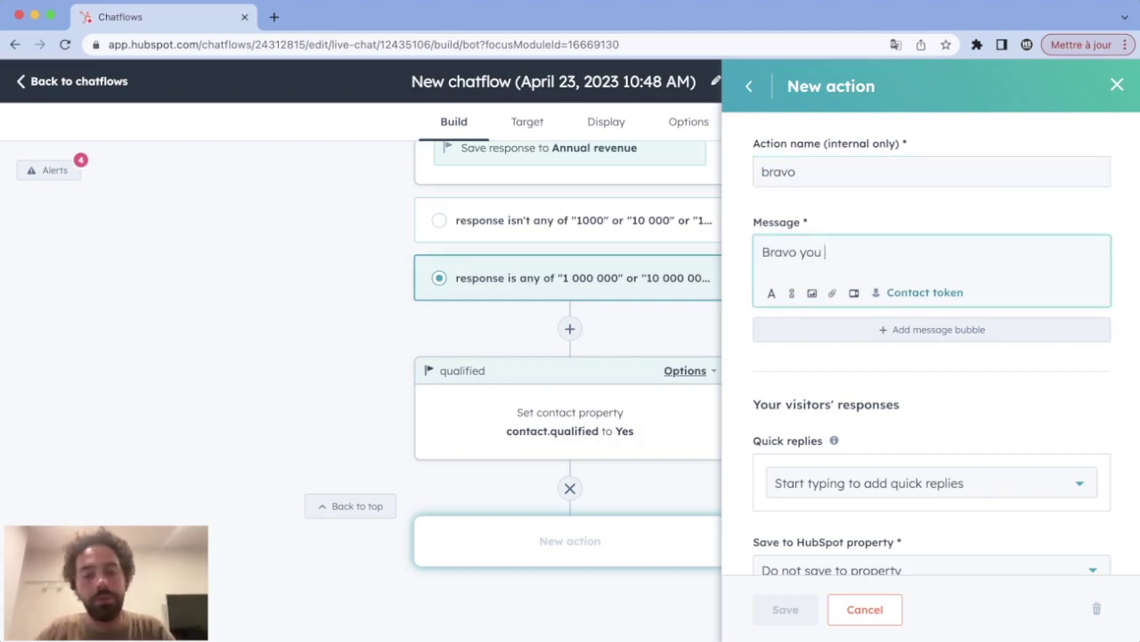
{"action": "type", "text": "are qualified!"}
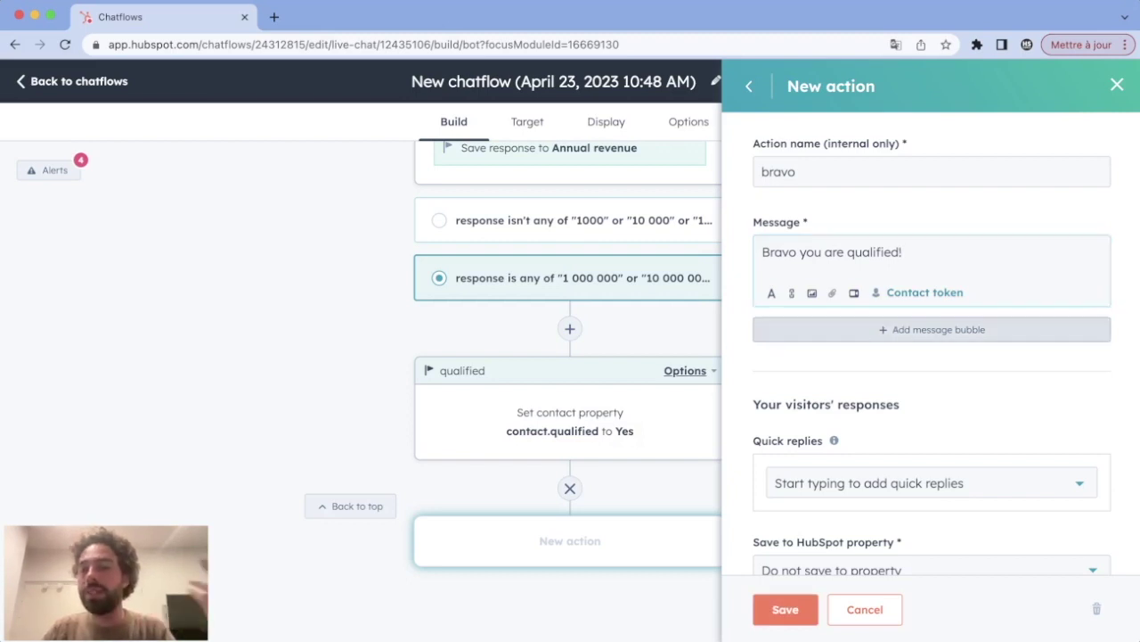
{"action": "key", "text": "Return"}
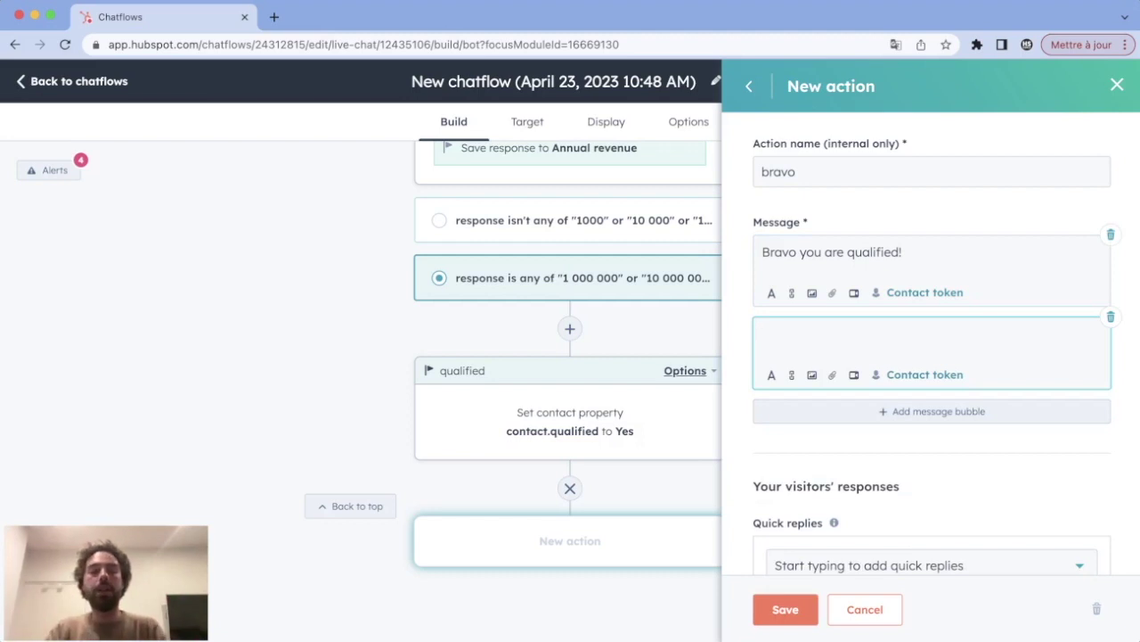
{"action": "type", "text": "Do you w"}
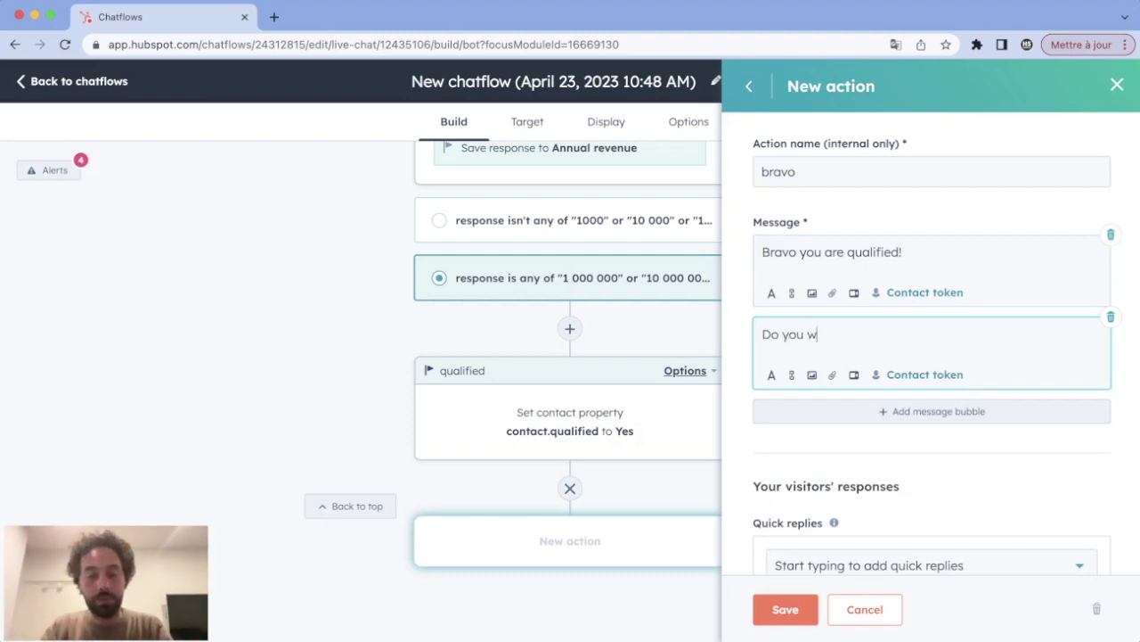
{"action": "type", "text": "ant to book a"}
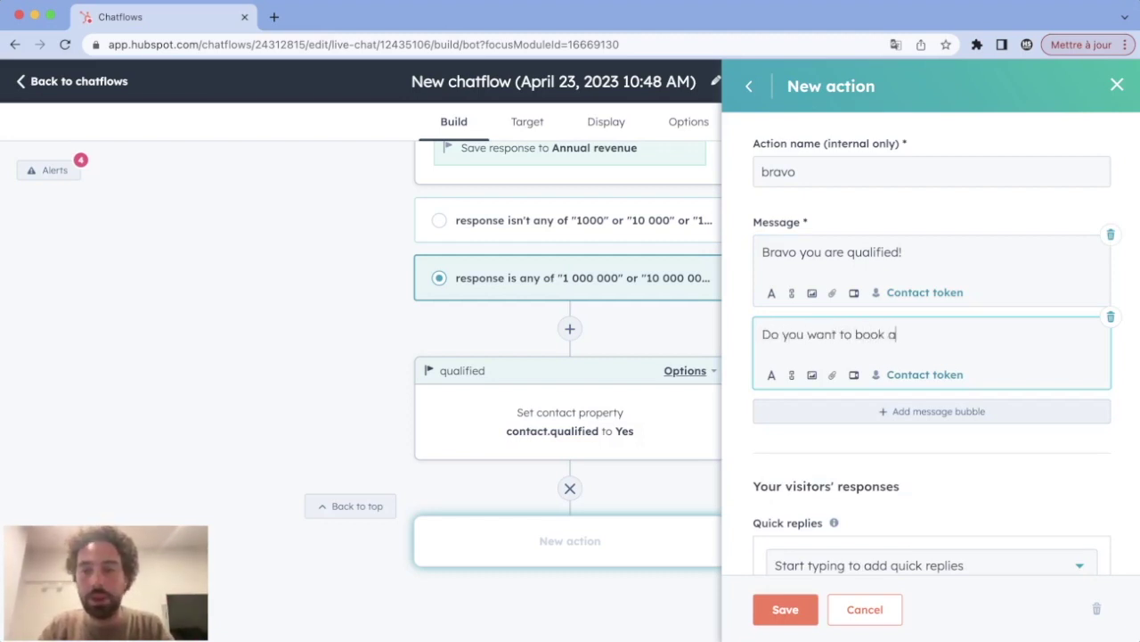
{"action": "type", "text": " meeting?"}
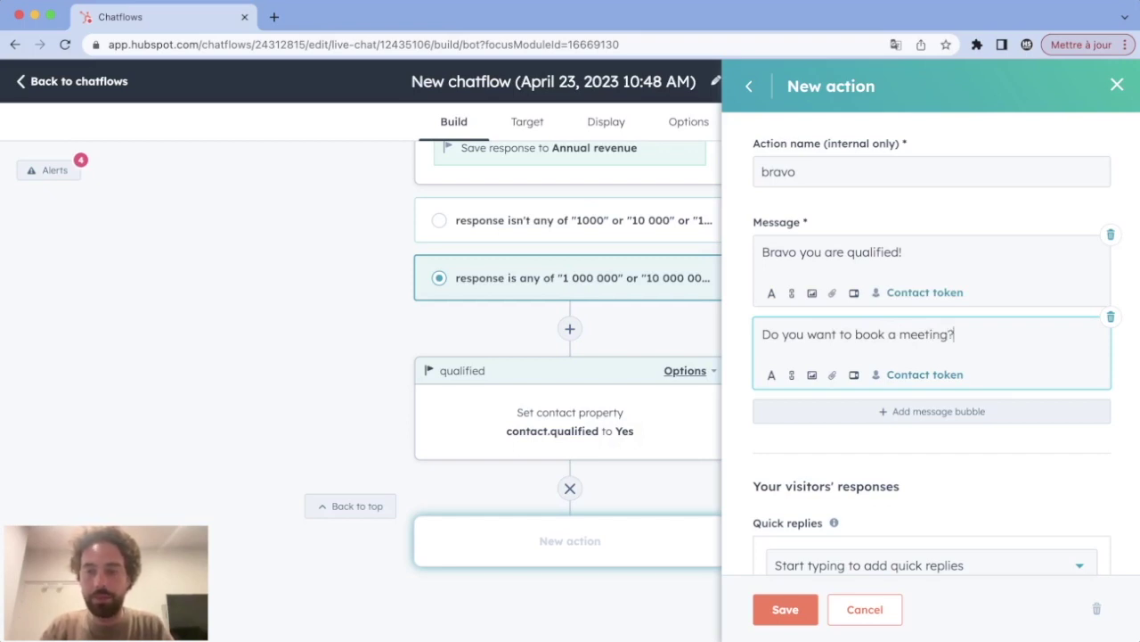
Step: Give the bravo question Yes and No quick replies and save it
{"action": "scroll", "coordinate": [931, 356], "scroll_direction": "down", "scroll_amount": 2}
{"action": "left_click", "coordinate": [927, 473]}
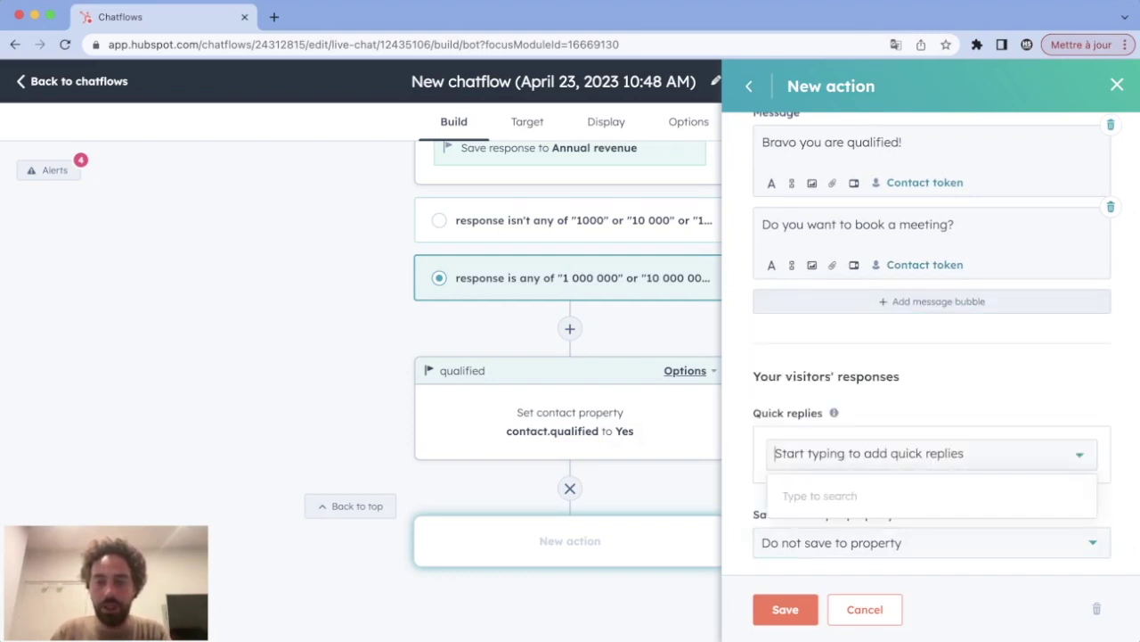
{"action": "type", "text": "Yes"}
{"action": "key", "text": "Return"}
{"action": "type", "text": "No"}
{"action": "key", "text": "Return"}
{"action": "key", "text": "Escape"}
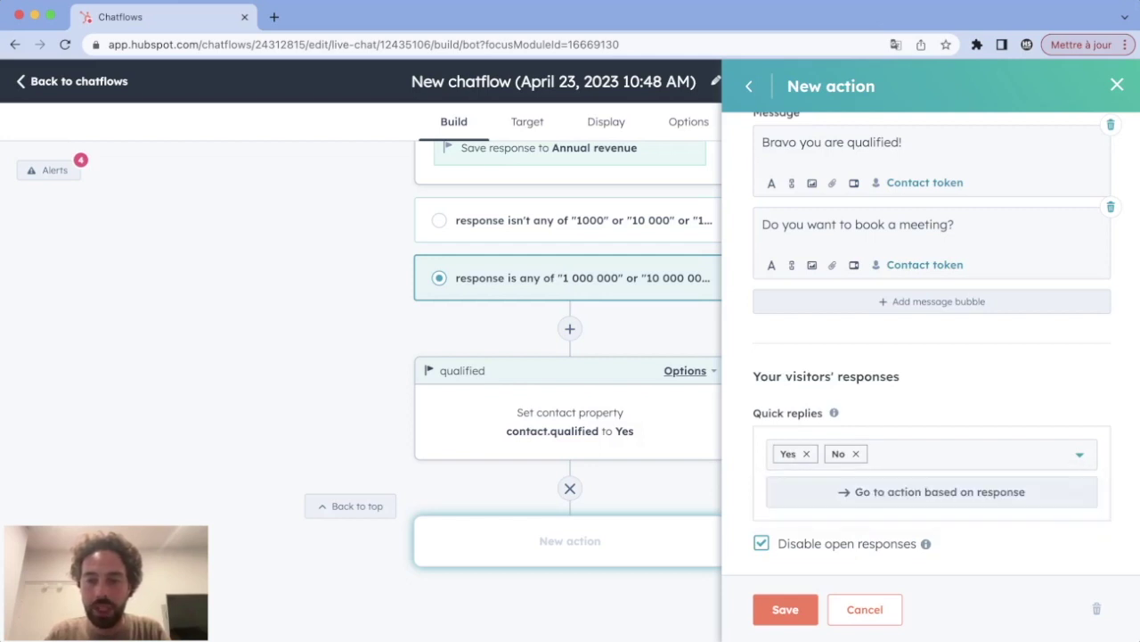
{"action": "scroll", "coordinate": [570, 392], "scroll_direction": "down", "scroll_amount": 5}
{"action": "left_click", "coordinate": [570, 374]}
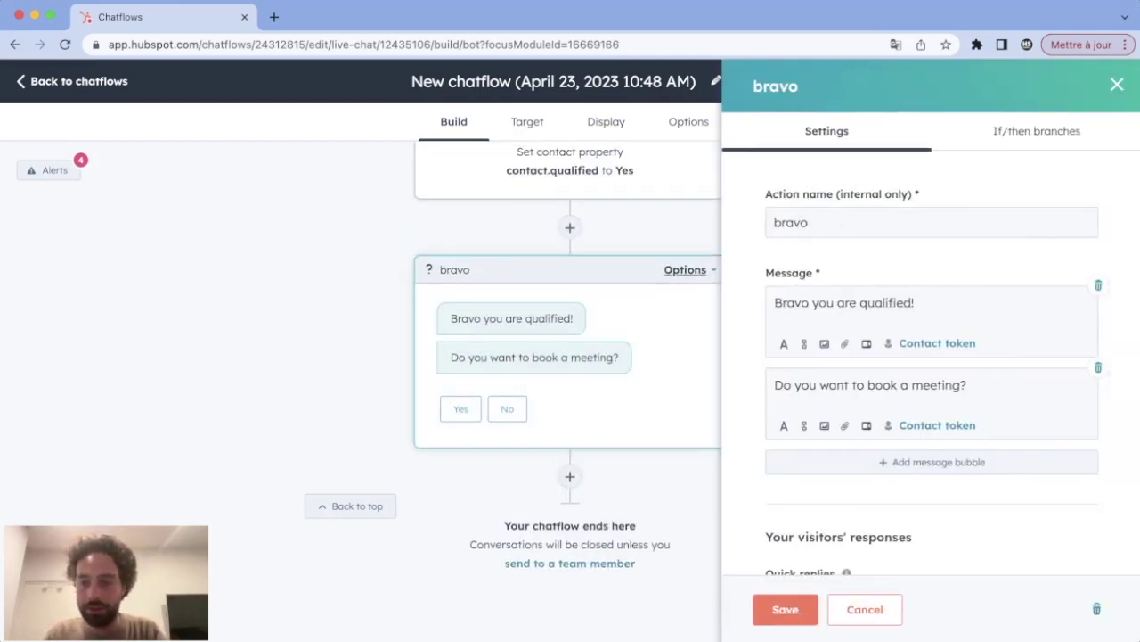
Step: Send No replies to a new message action named 'Bye' saying 'Ok Bye!'
{"action": "scroll", "coordinate": [931, 350], "scroll_direction": "down", "scroll_amount": 5}
{"action": "left_click", "coordinate": [784, 608]}
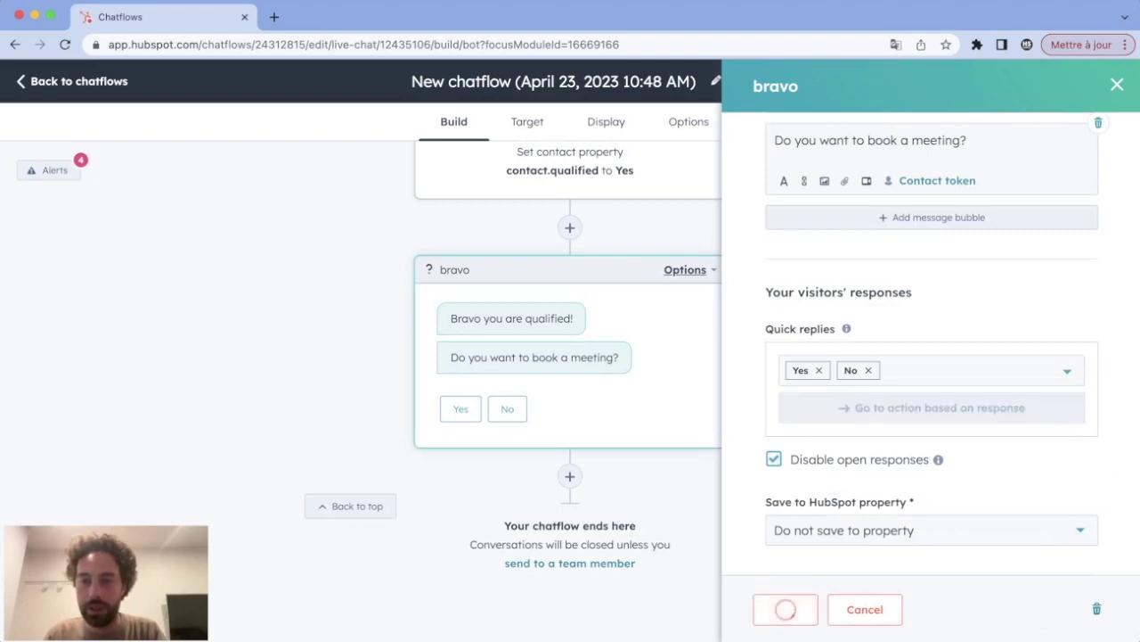
{"action": "left_click", "coordinate": [996, 241]}
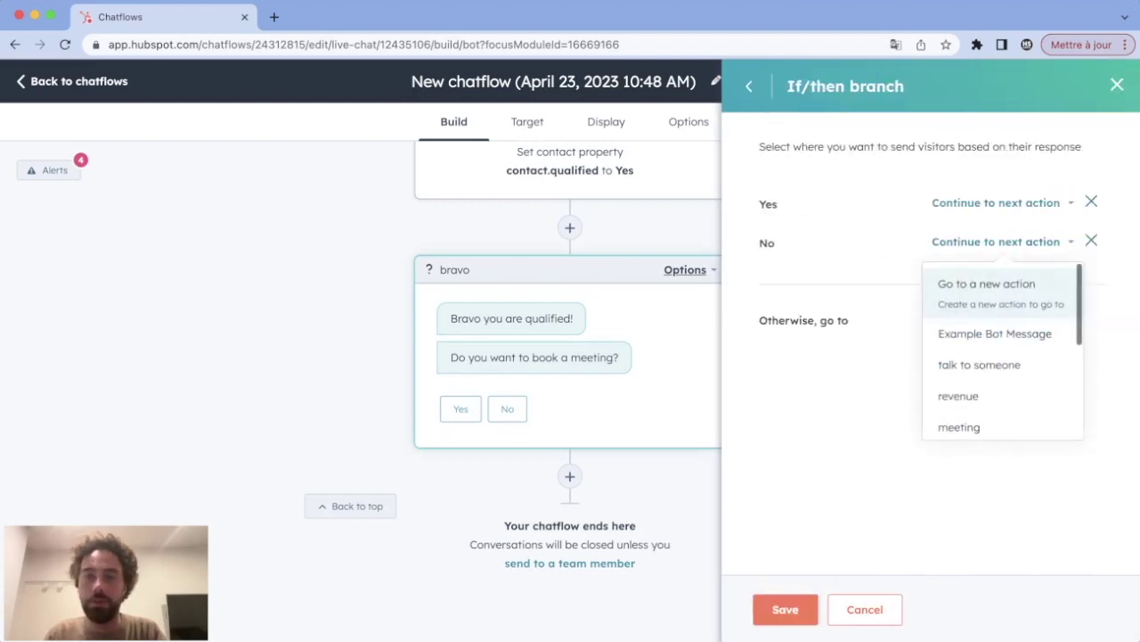
{"action": "left_click", "coordinate": [968, 283]}
{"action": "left_click", "coordinate": [802, 230]}
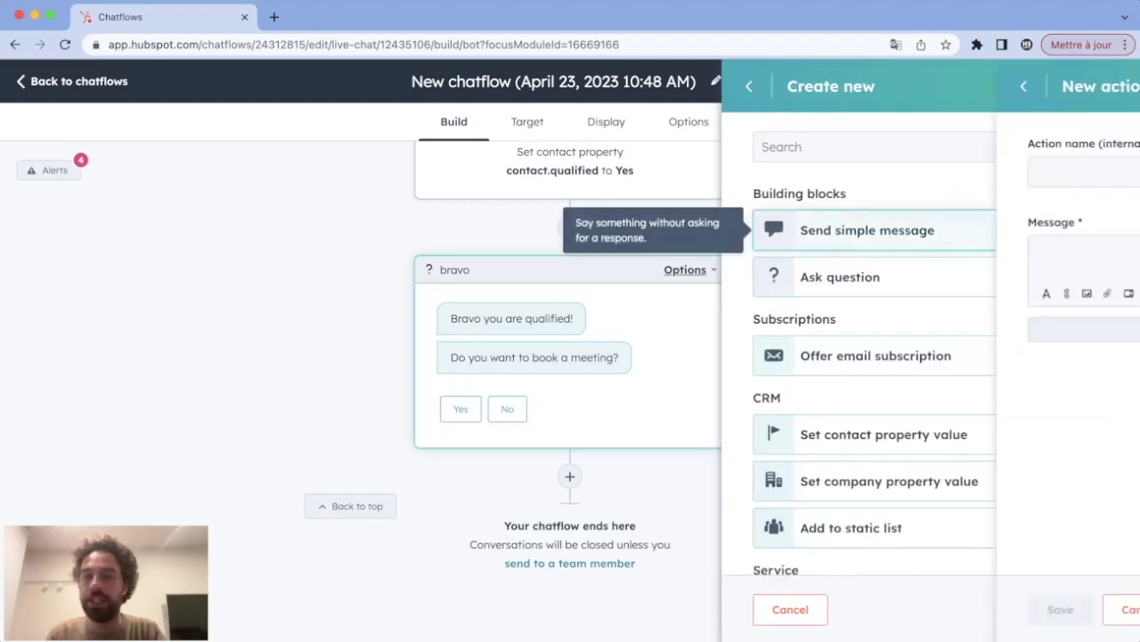
{"action": "type", "text": "Bye"}
{"action": "key", "text": "Tab"}
{"action": "type", "text": "Ok Bye!"}
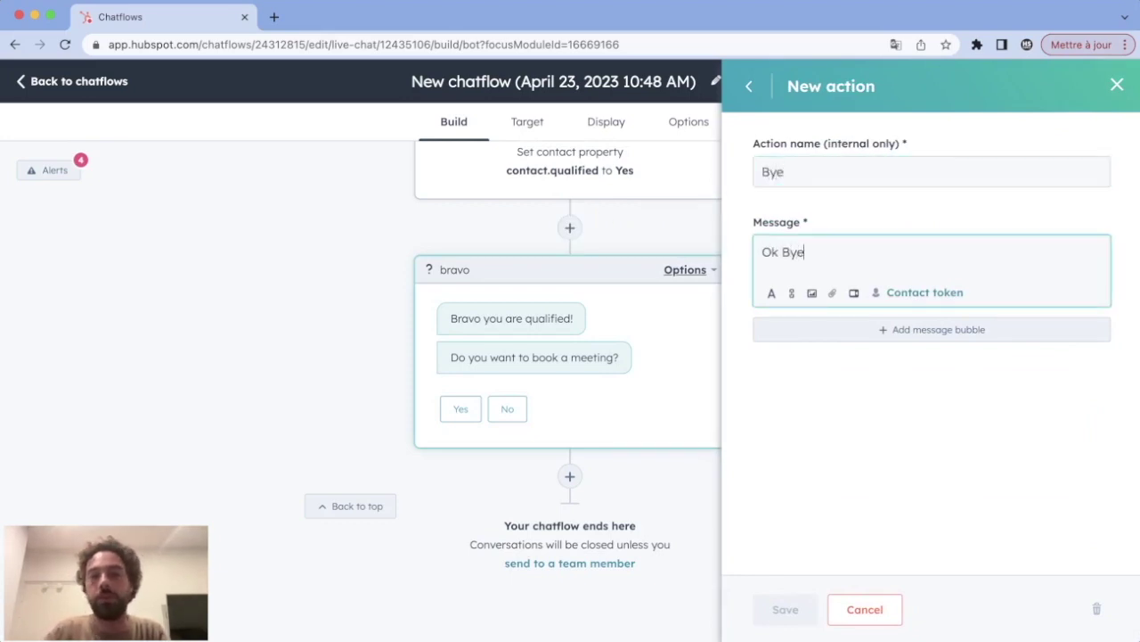
{"action": "left_click", "coordinate": [785, 610]}
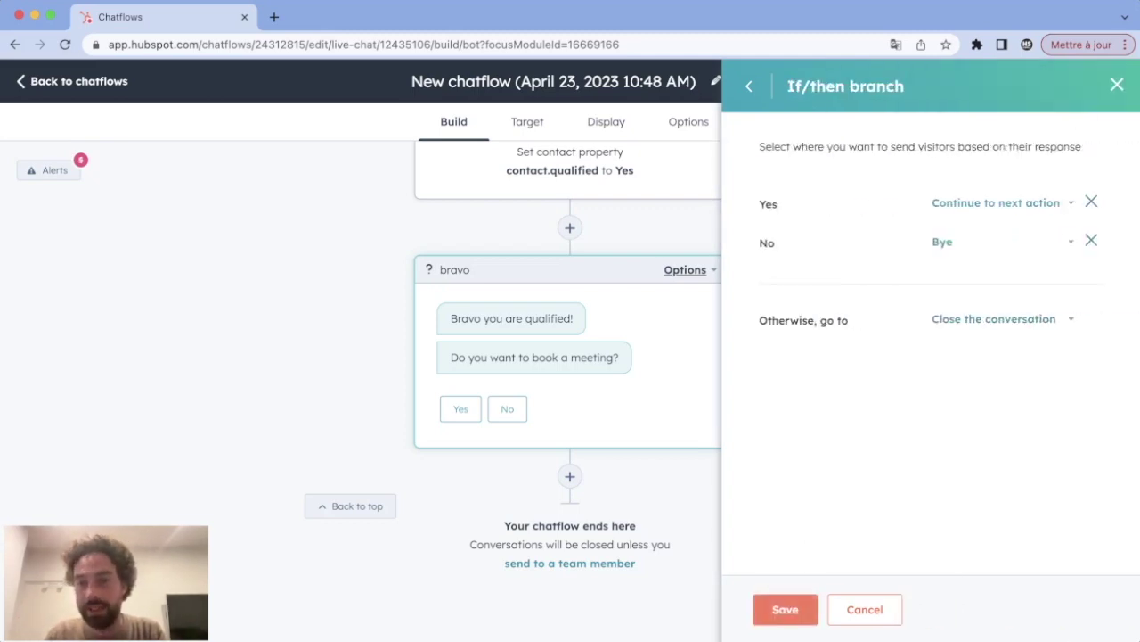
Step: Send Yes replies to a new Book a meeting action named 'meeting qualified'
{"action": "left_click", "coordinate": [996, 202]}
{"action": "left_click", "coordinate": [971, 242]}
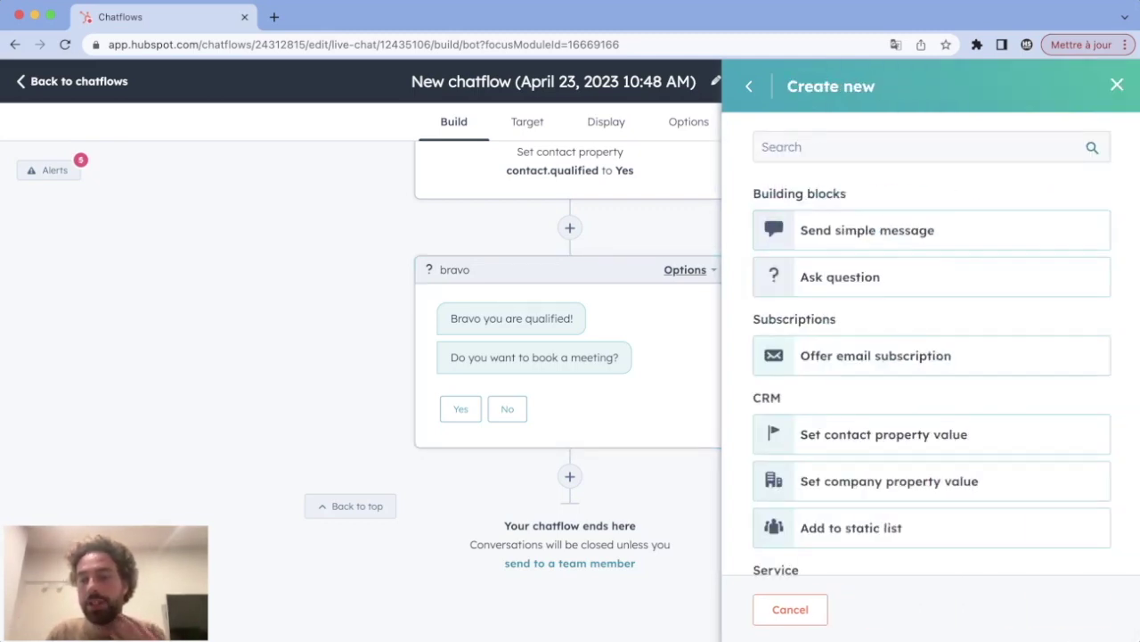
{"action": "scroll", "coordinate": [932, 351], "scroll_direction": "down", "scroll_amount": 5}
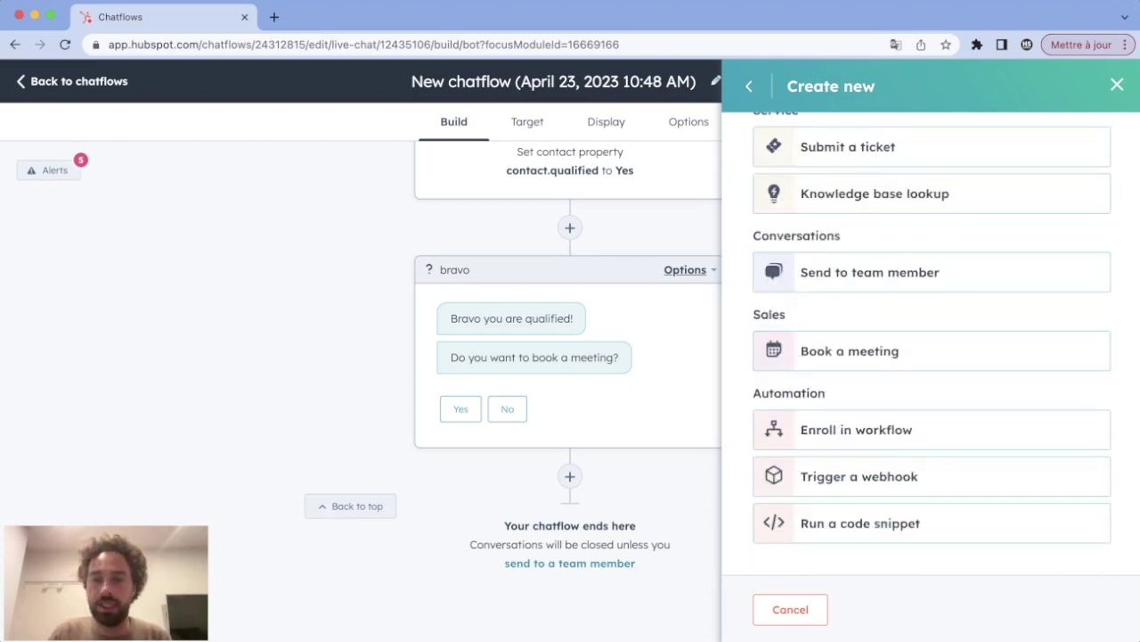
{"action": "left_click", "coordinate": [932, 350]}
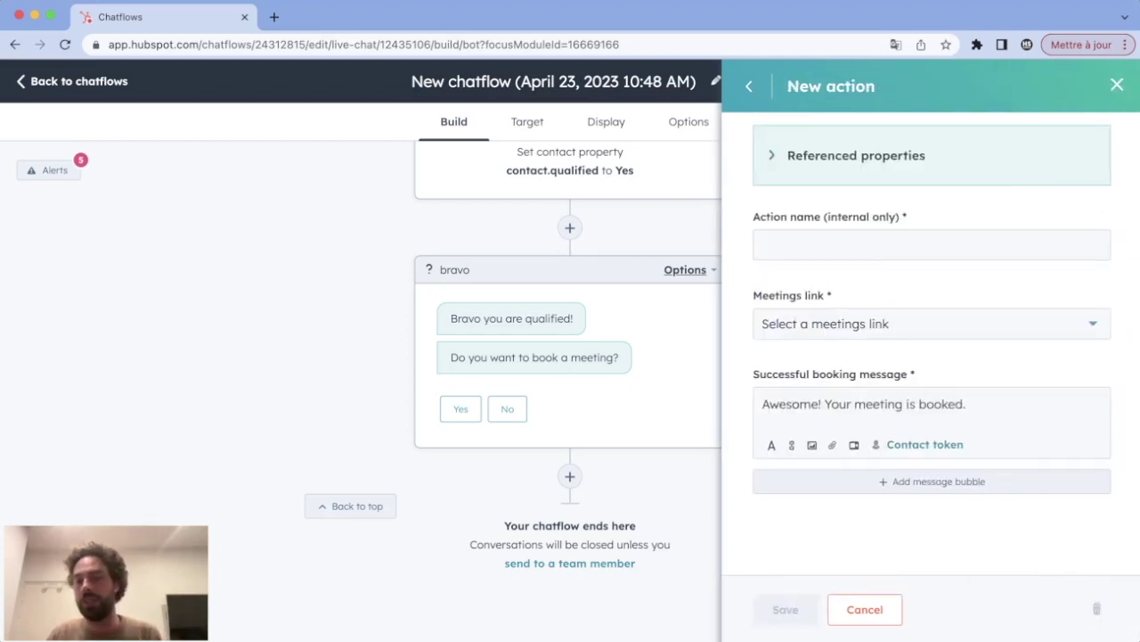
{"action": "left_click", "coordinate": [932, 244]}
{"action": "type", "text": "ment"}
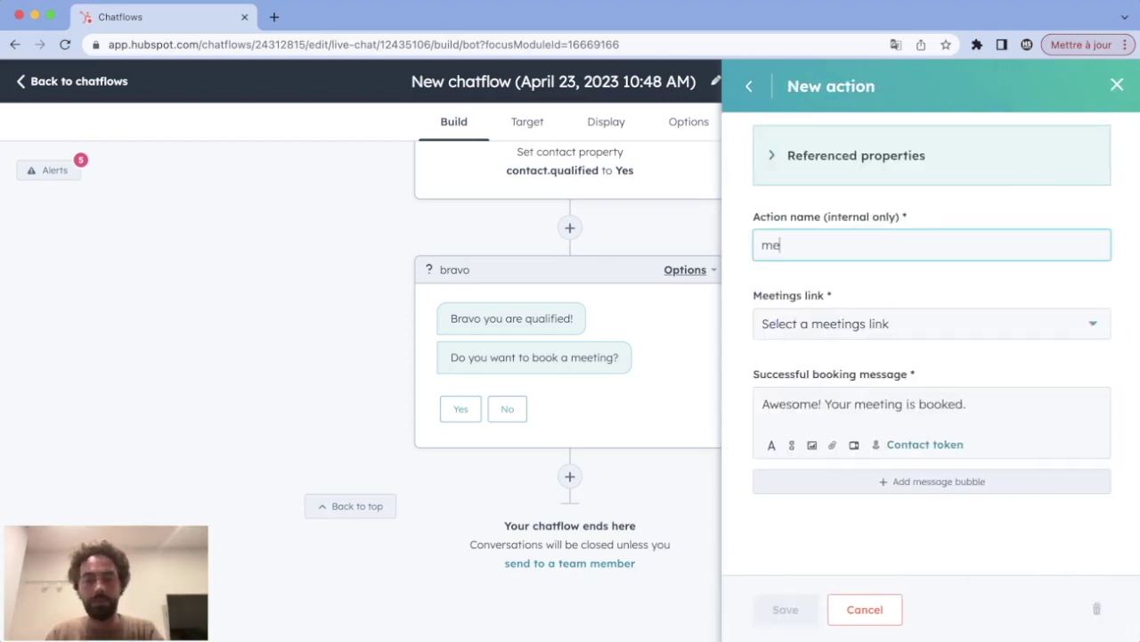
{"action": "key", "text": "BackSpace"}
{"action": "key", "text": "BackSpace"}
{"action": "type", "text": "eting qualified"}
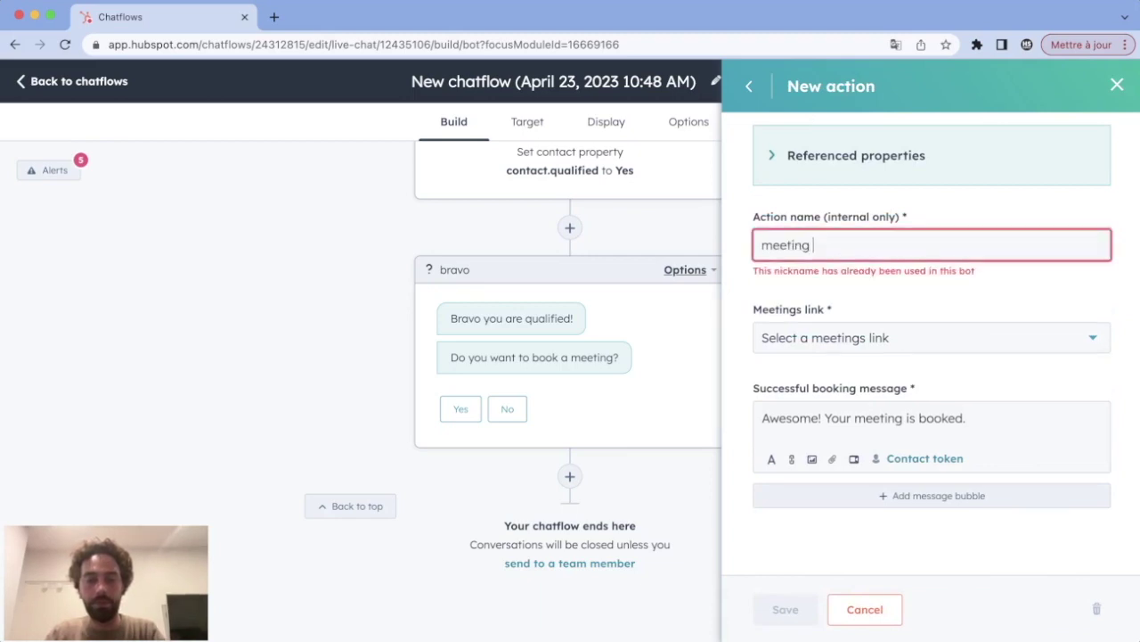
Step: Choose the '60 min, 30 min, and 15 min' meetings link and save all open panels
{"action": "left_click", "coordinate": [932, 323]}
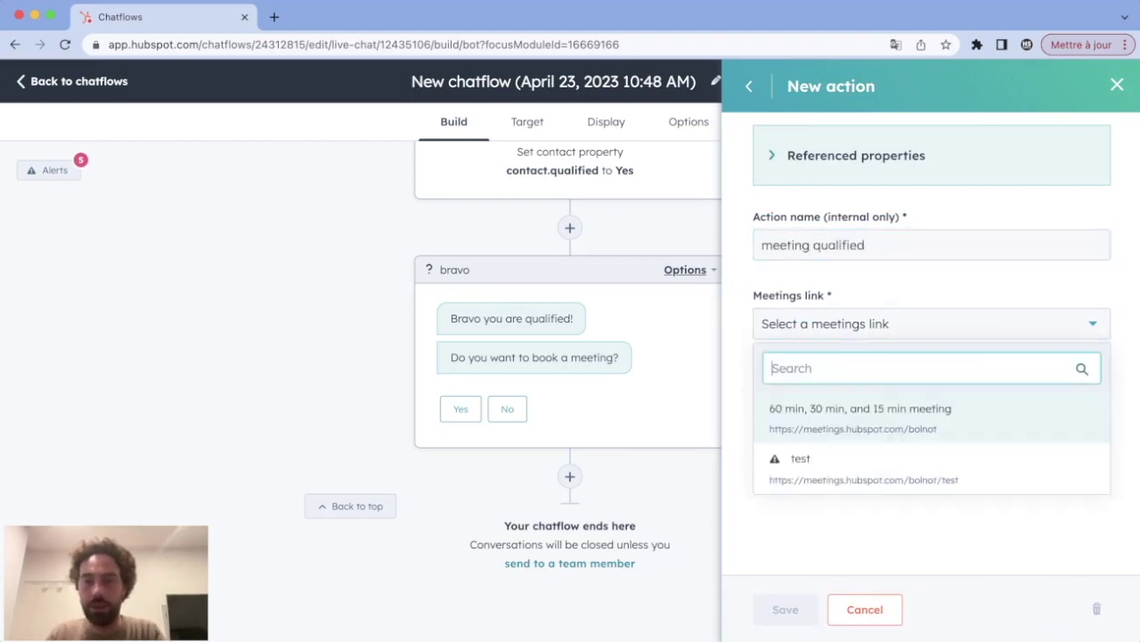
{"action": "left_click", "coordinate": [860, 407]}
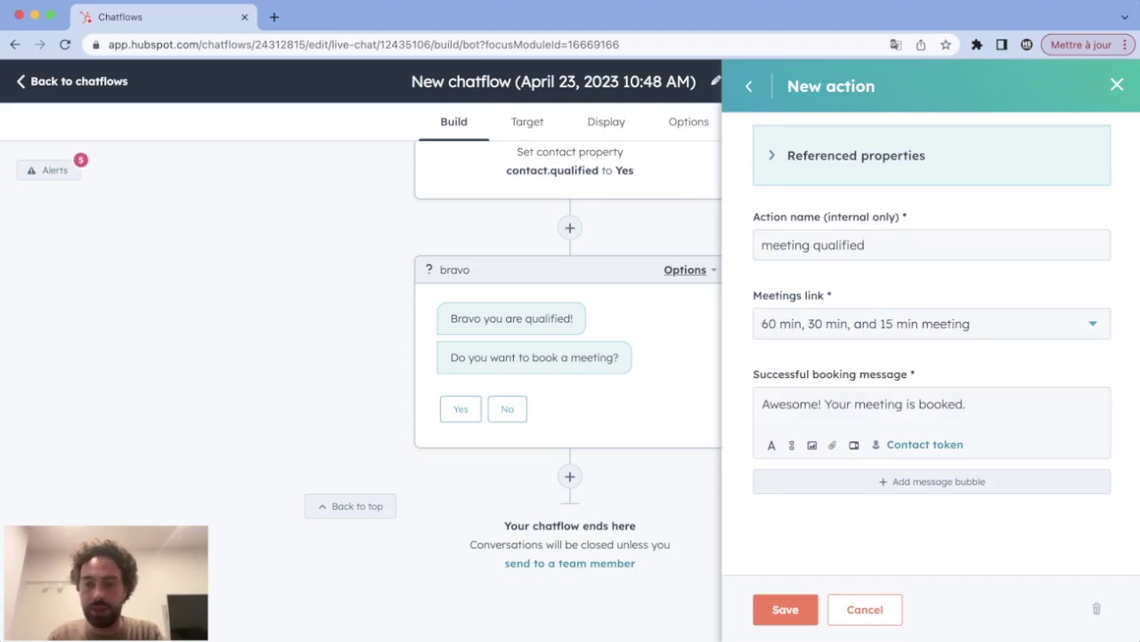
{"action": "triple_click", "coordinate": [863, 403]}
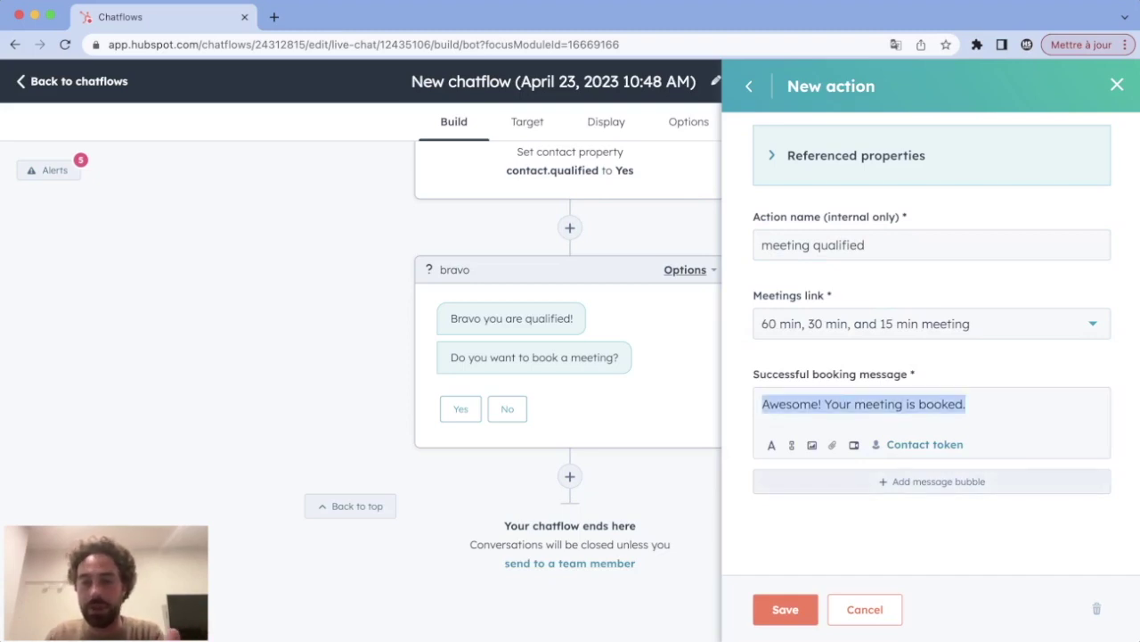
{"action": "left_click", "coordinate": [785, 609]}
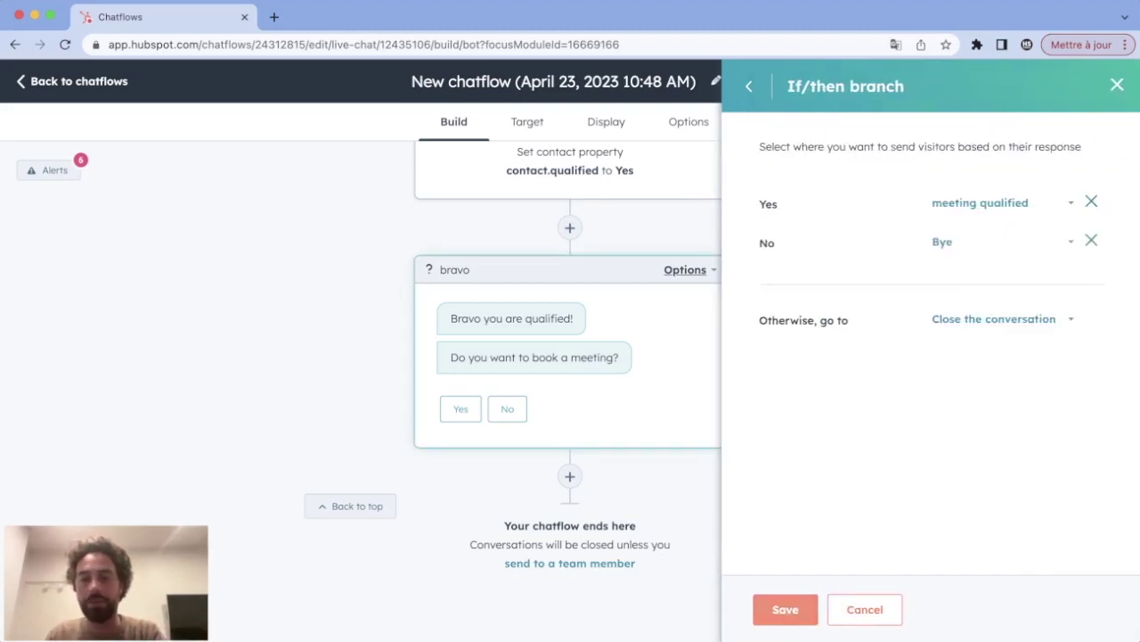
{"action": "left_click", "coordinate": [785, 608]}
{"action": "left_click", "coordinate": [786, 609]}
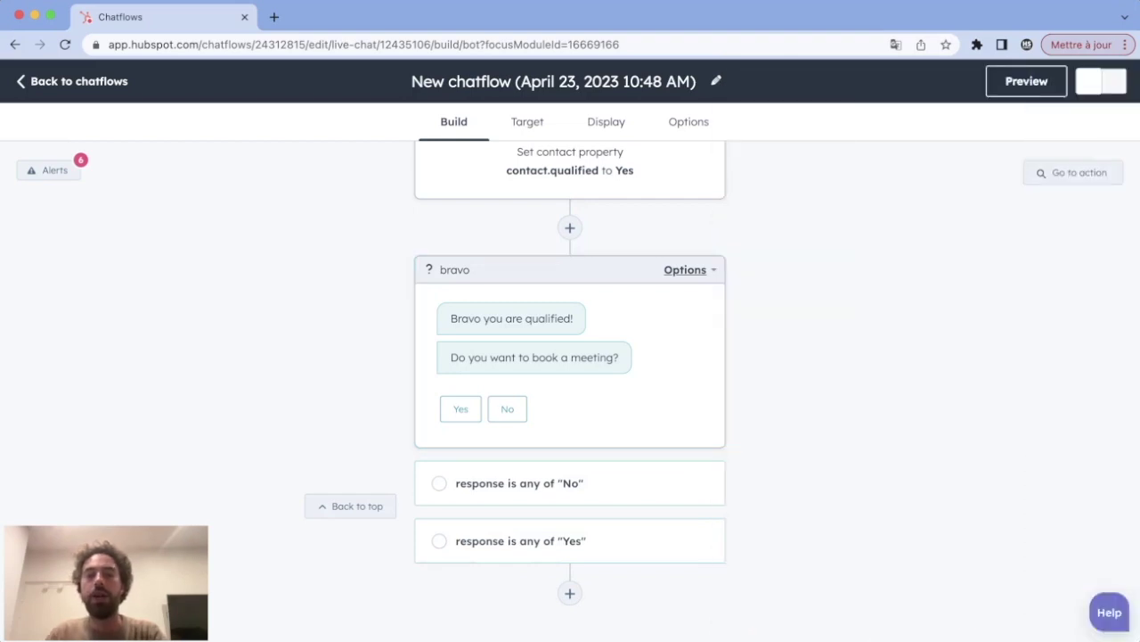
Step: Open the chatbot preview and try the Talk to someone option
{"action": "scroll", "coordinate": [570, 392], "scroll_direction": "up", "scroll_amount": 15}
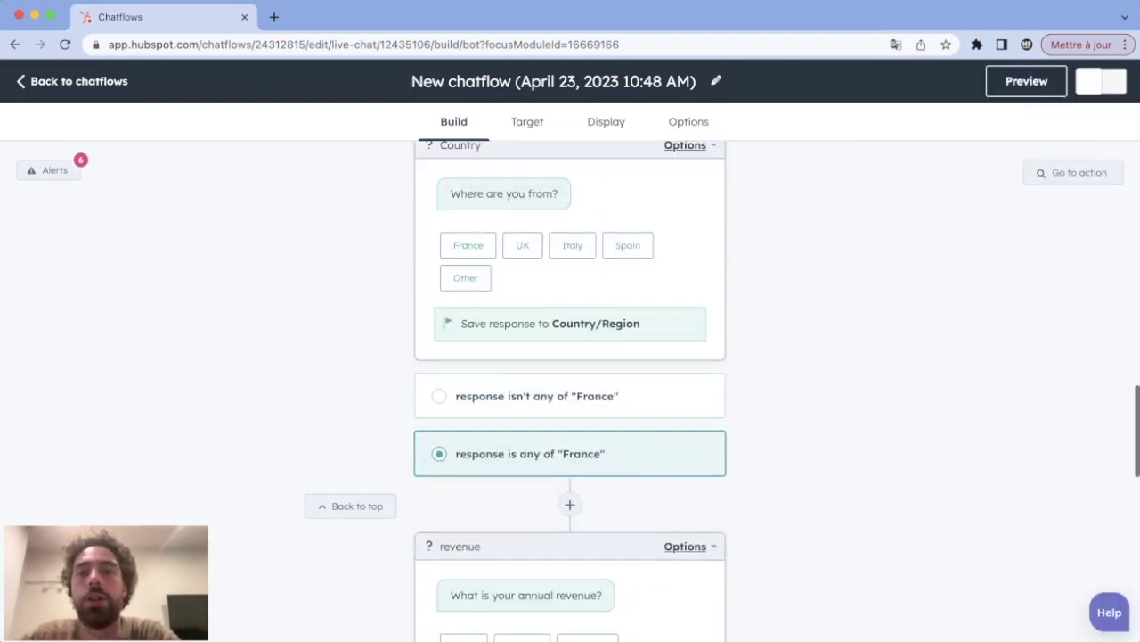
{"action": "scroll", "coordinate": [570, 392], "scroll_direction": "up", "scroll_amount": 2}
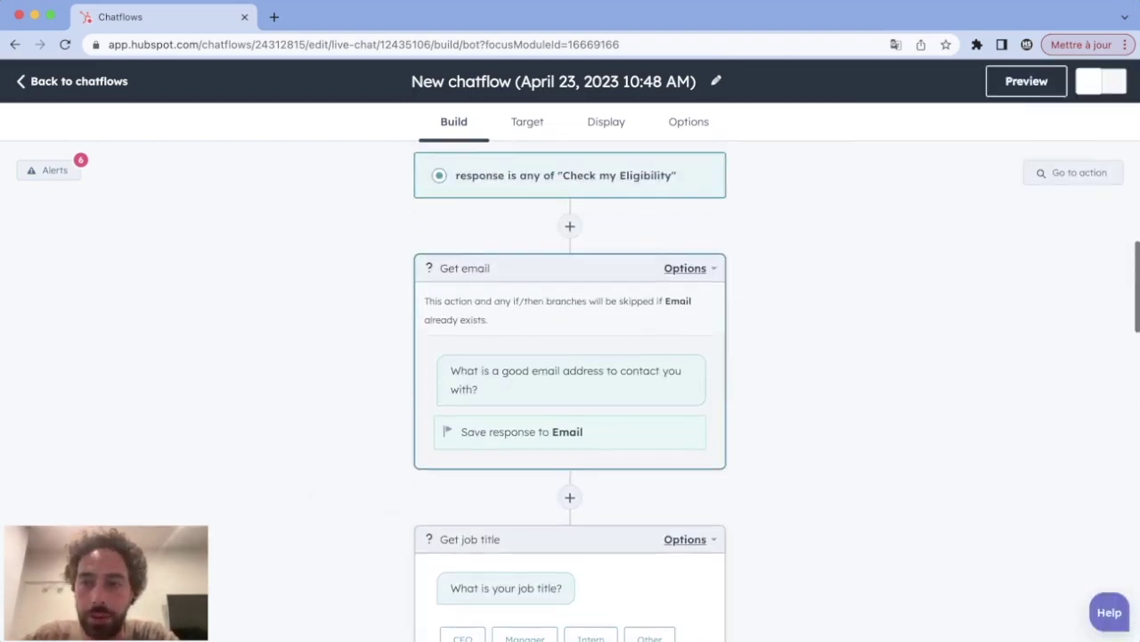
{"action": "left_click", "coordinate": [1027, 81]}
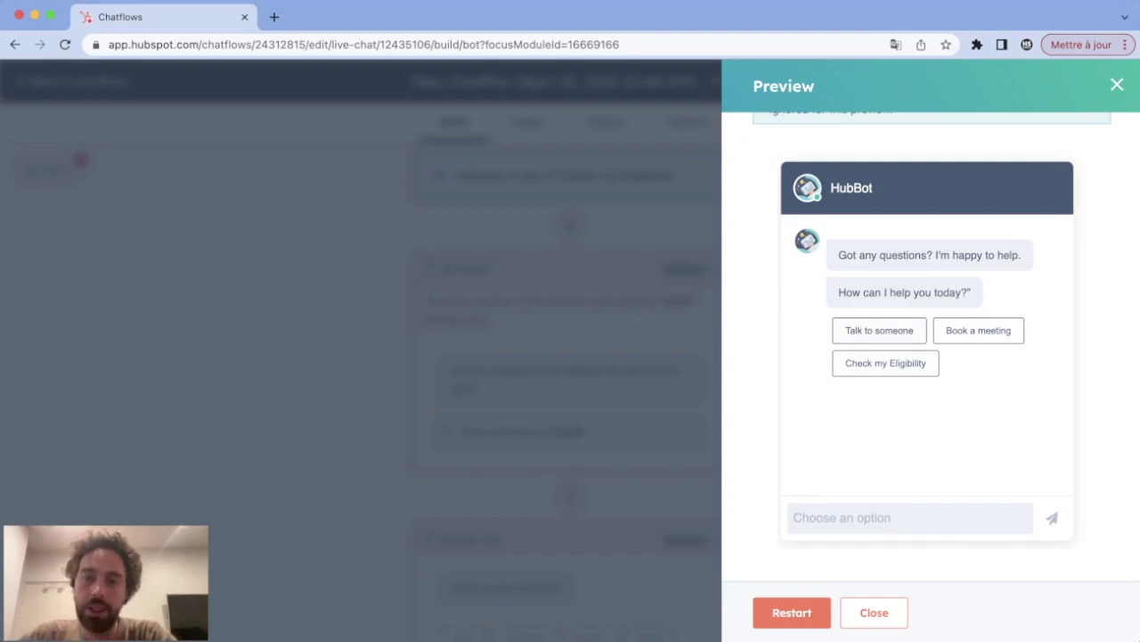
{"action": "left_click", "coordinate": [880, 330]}
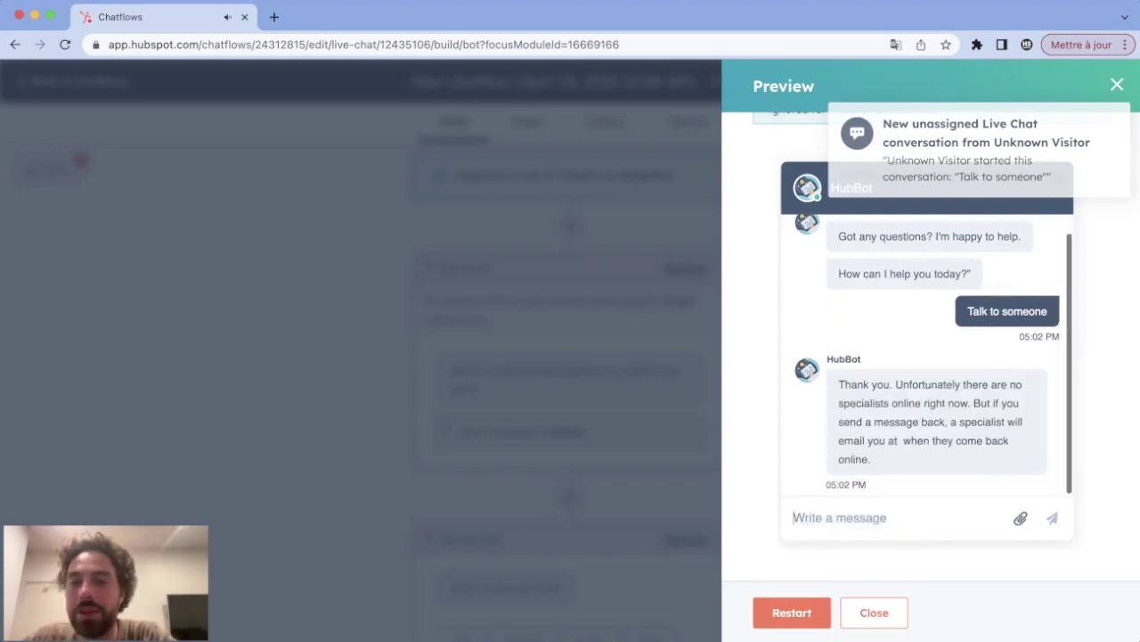
{"action": "left_click_drag", "start_coordinate": [871, 459], "coordinate": [838, 384]}
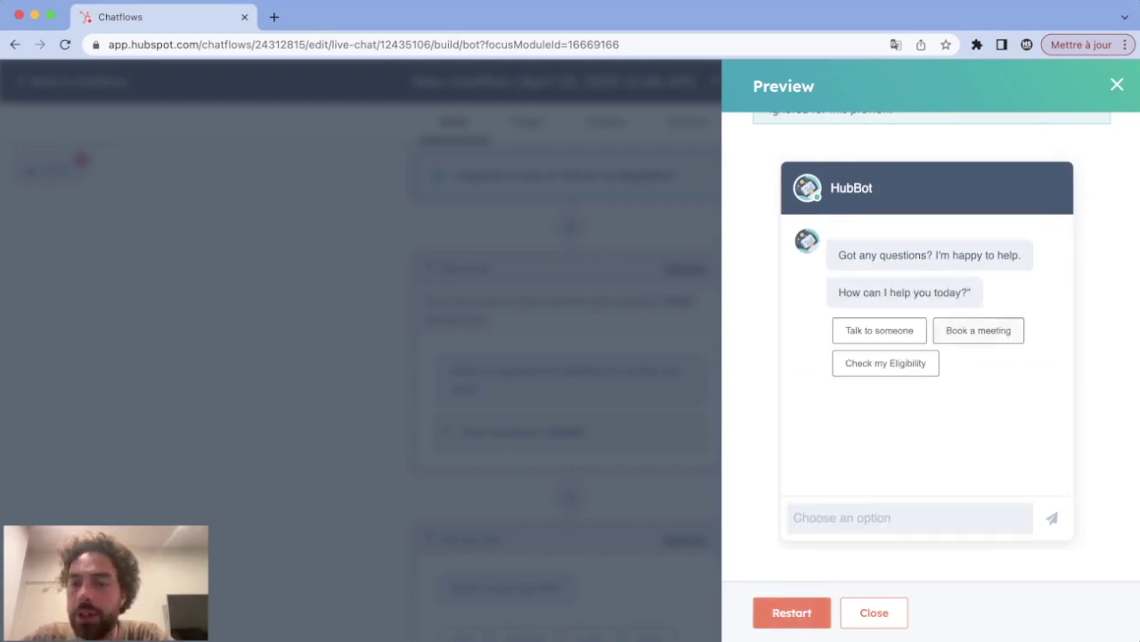
Step: Try Book a meeting, open and close the booking link, then restart the preview
{"action": "left_click", "coordinate": [989, 330]}
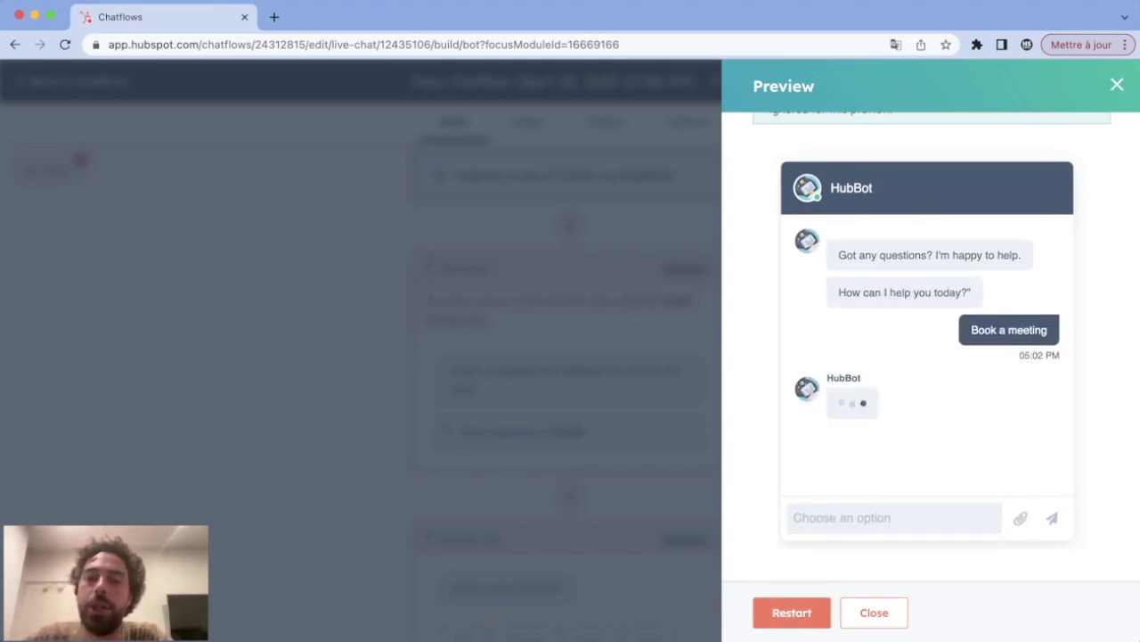
{"action": "left_click_drag", "start_coordinate": [839, 403], "coordinate": [983, 403]}
{"action": "left_click", "coordinate": [926, 421]}
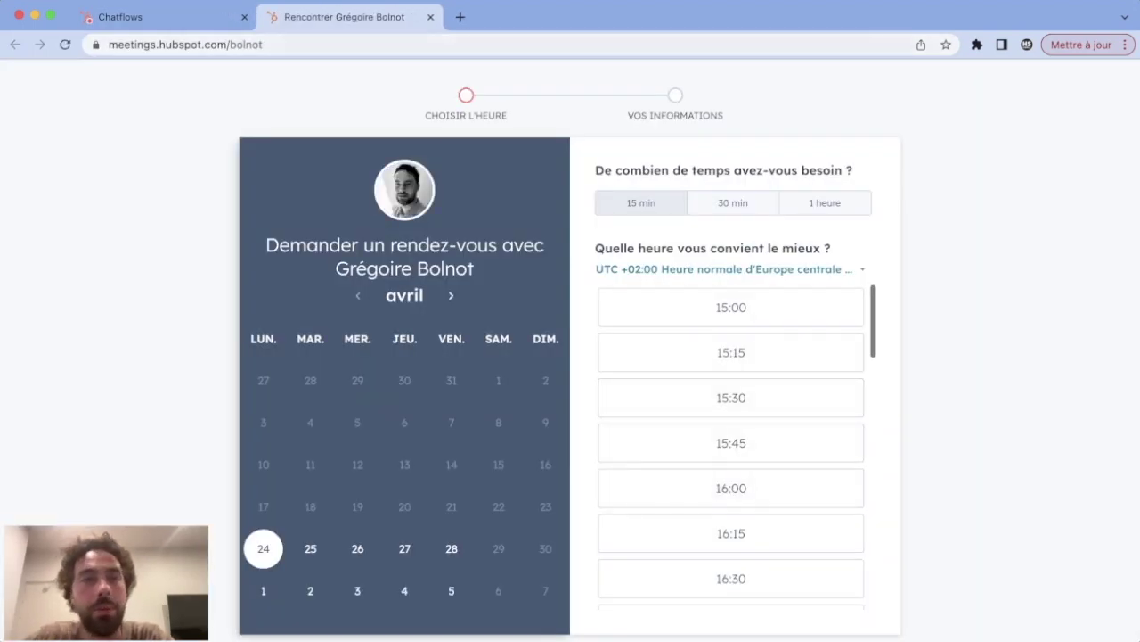
{"action": "left_click", "coordinate": [430, 17]}
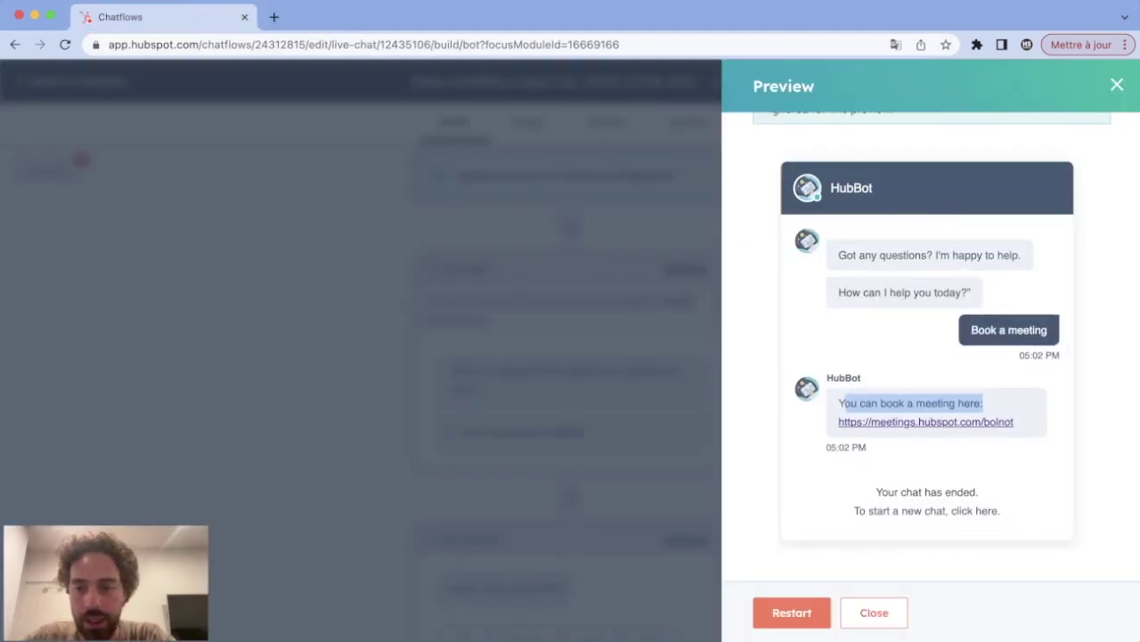
{"action": "left_click", "coordinate": [792, 612]}
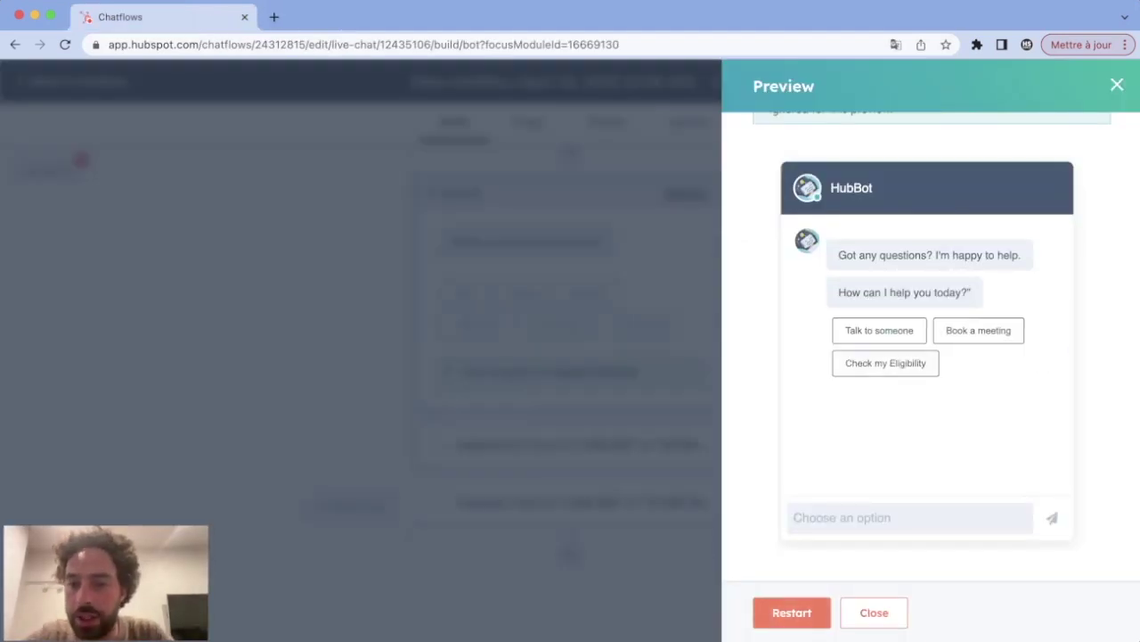
Step: Start Check my Eligibility in the preview and send a test e-mail address
{"action": "left_click", "coordinate": [886, 363]}
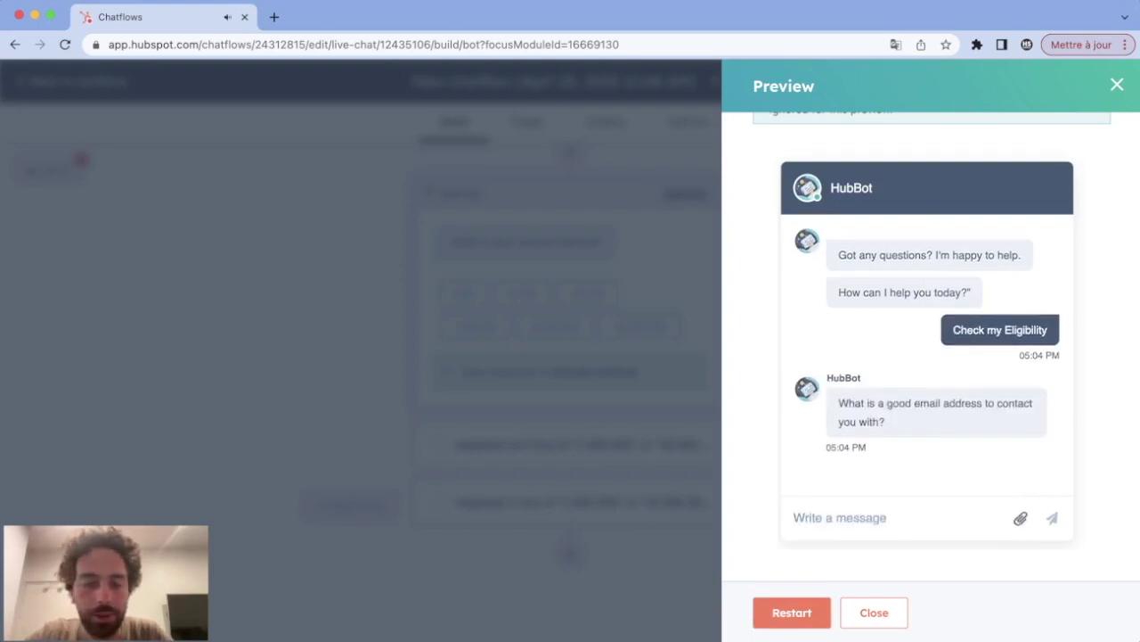
{"action": "type", "text": "hs"}
{"action": "key", "text": "BackSpace"}
{"action": "key", "text": "BackSpace"}
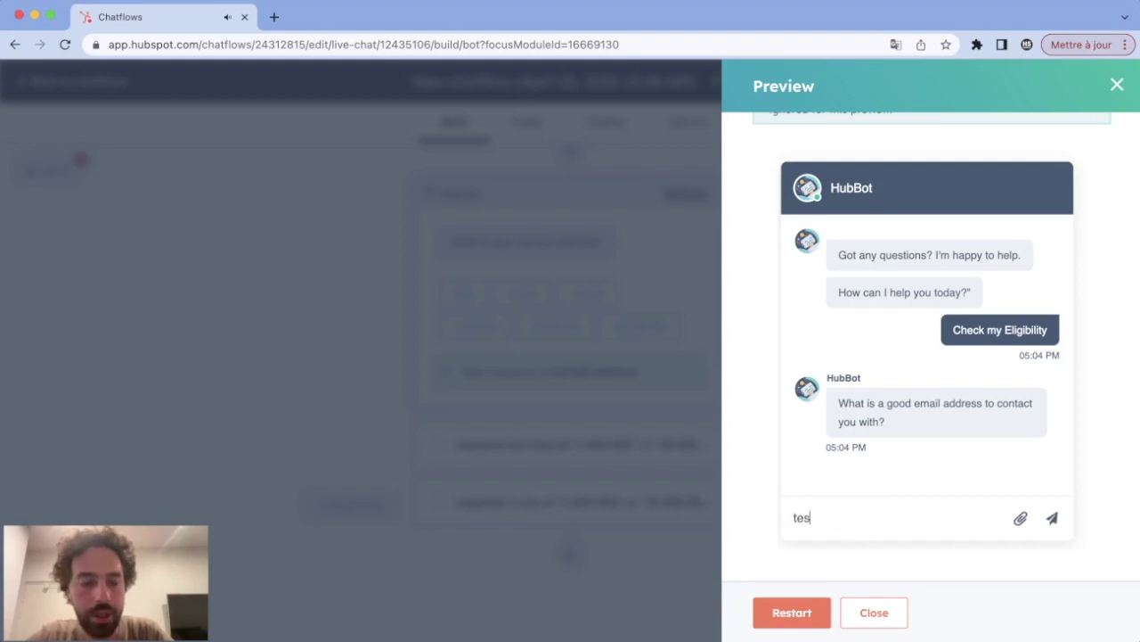
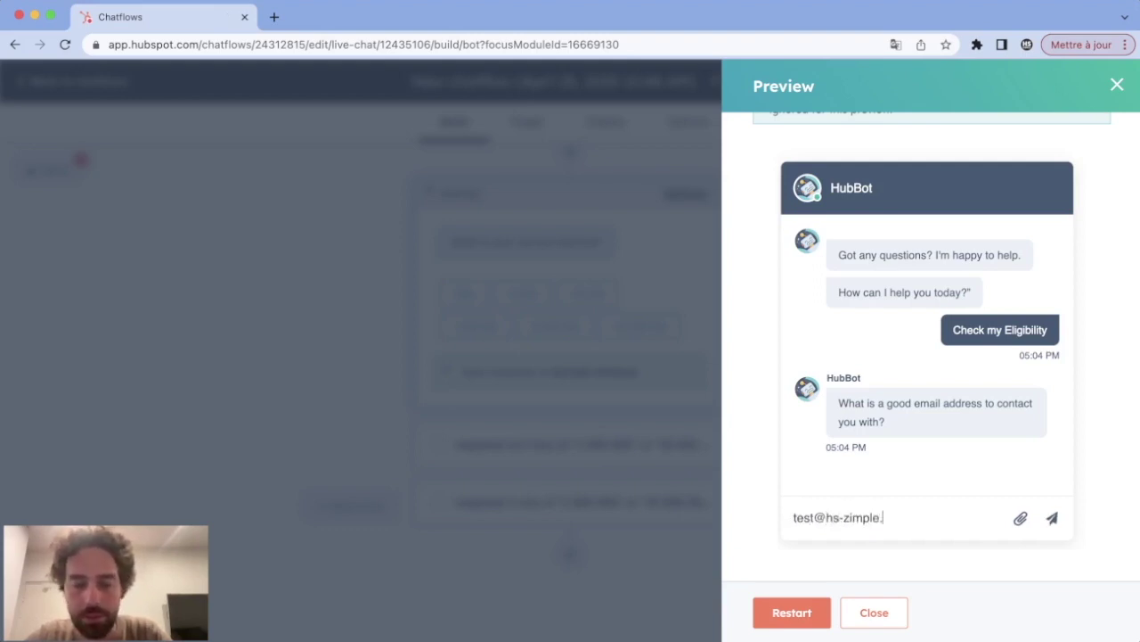
{"action": "key", "text": "Return"}
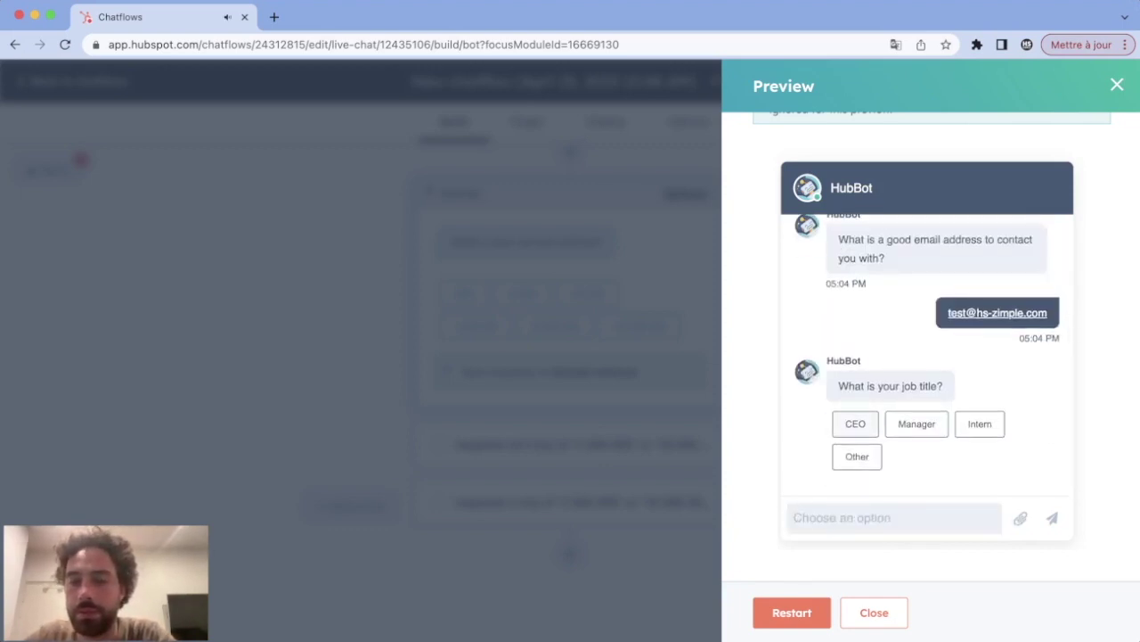
Step: Answer CEO, France, 10 000 000 and Yes, then open and close the booking link
{"action": "left_click", "coordinate": [856, 423]}
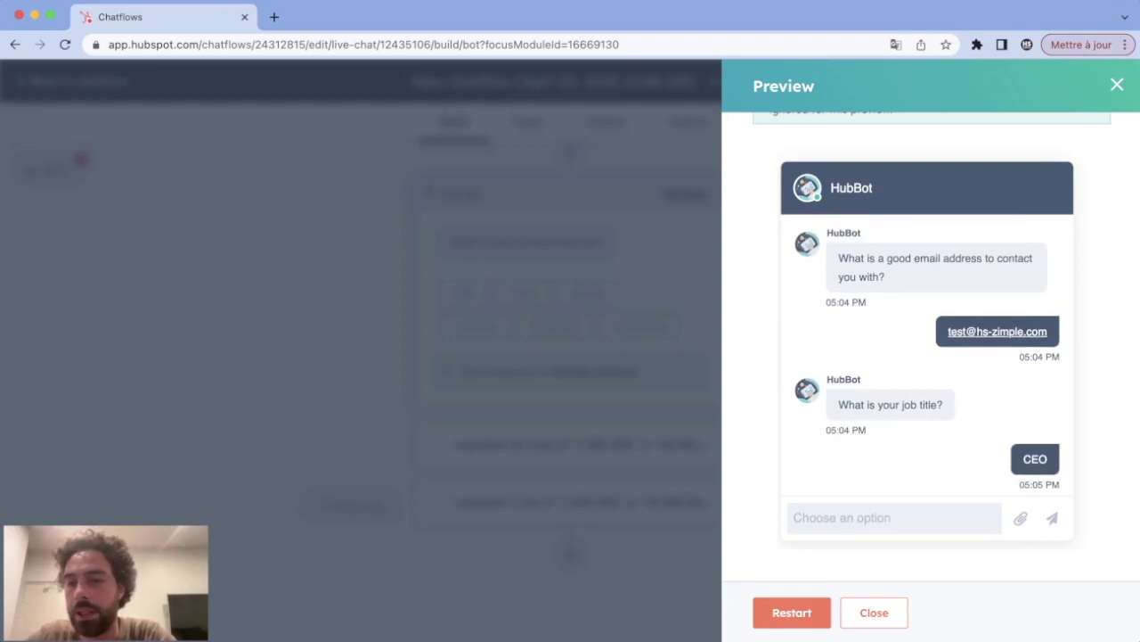
{"action": "left_click", "coordinate": [860, 439]}
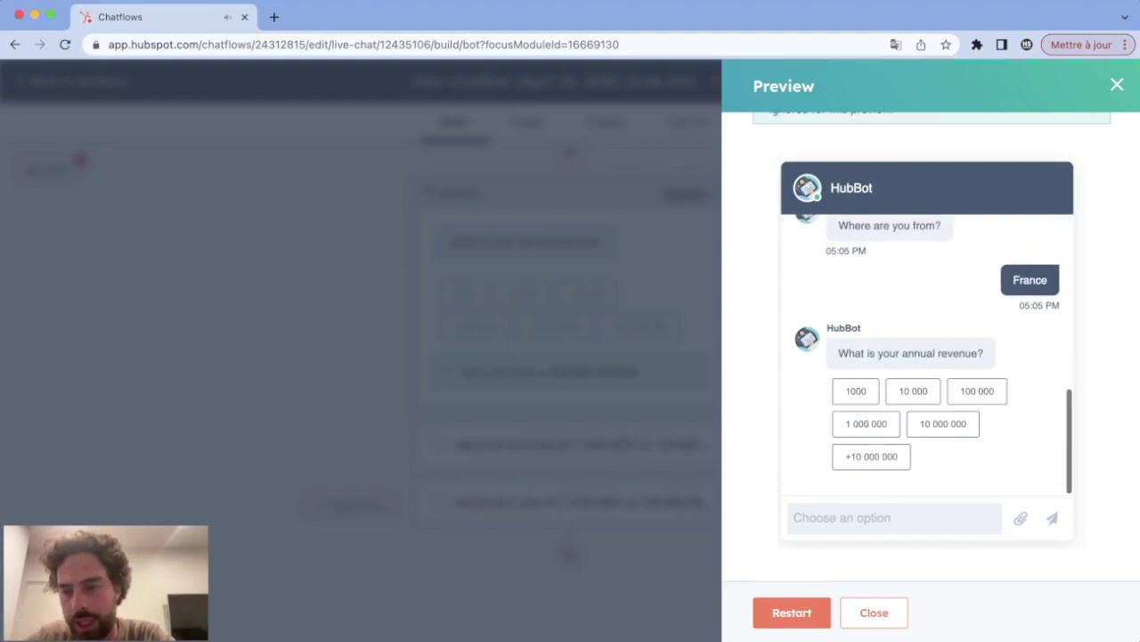
{"action": "left_click", "coordinate": [942, 424]}
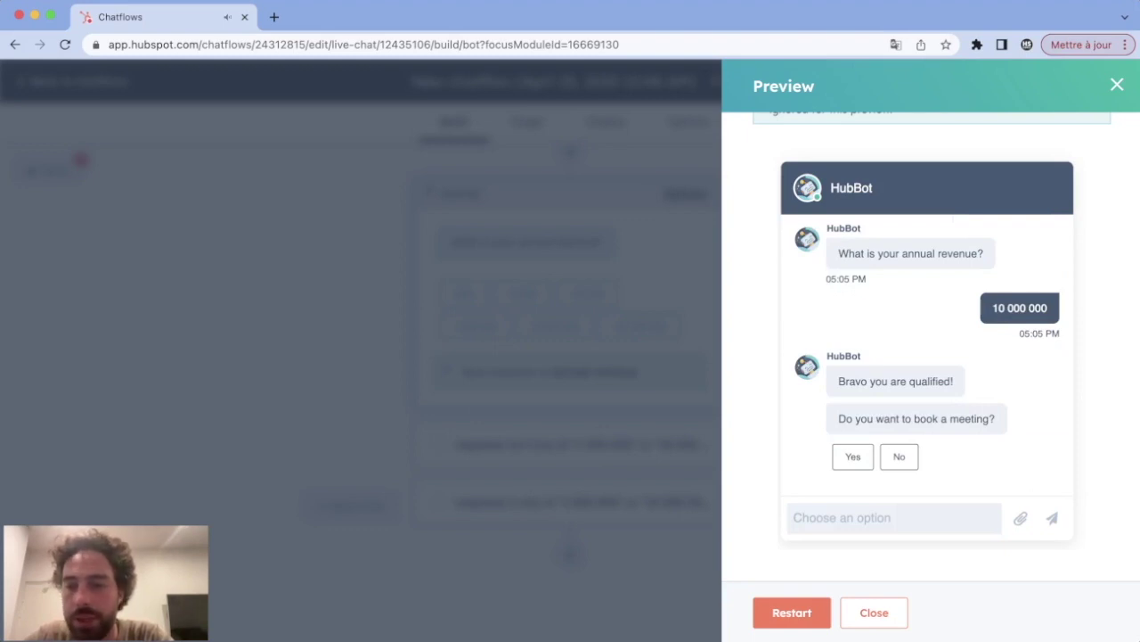
{"action": "left_click", "coordinate": [853, 456]}
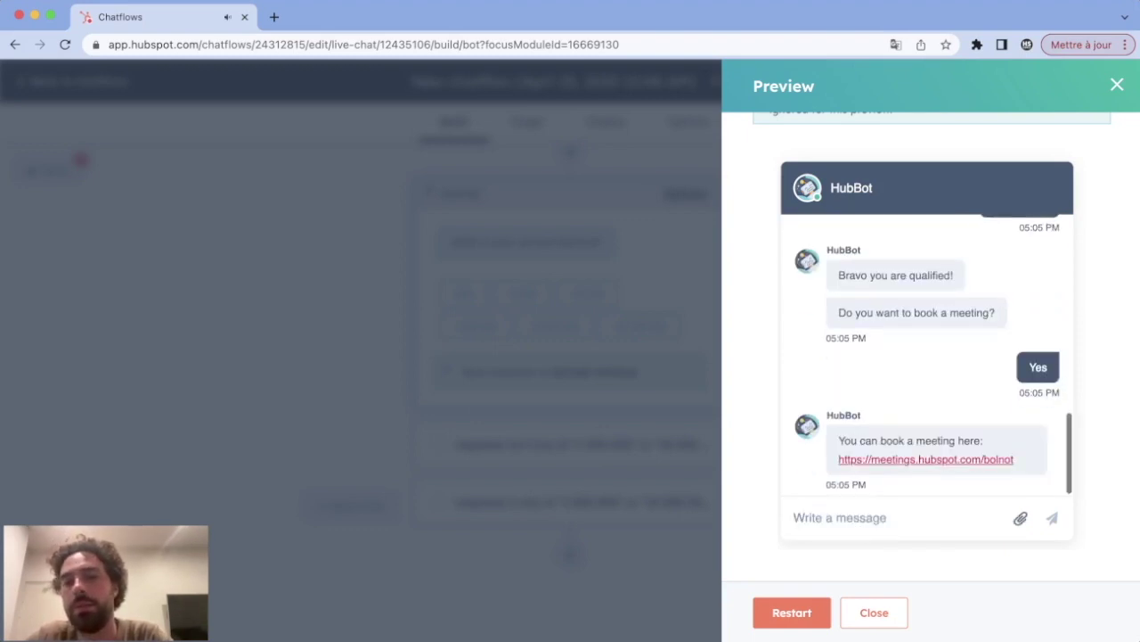
{"action": "left_click", "coordinate": [869, 461]}
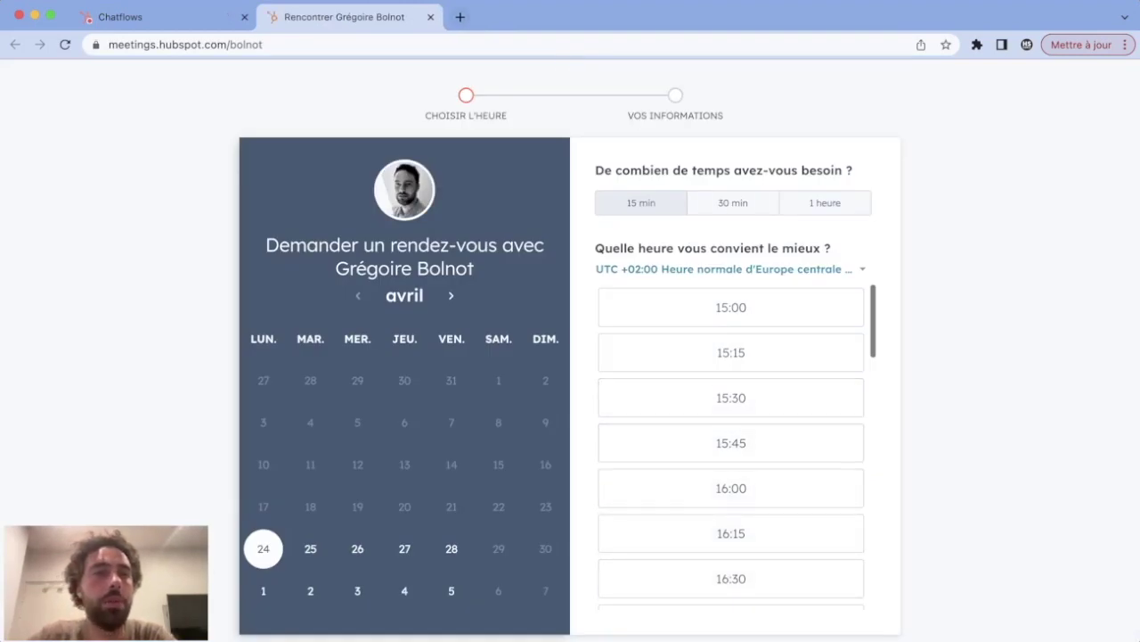
{"action": "left_click", "coordinate": [430, 17]}
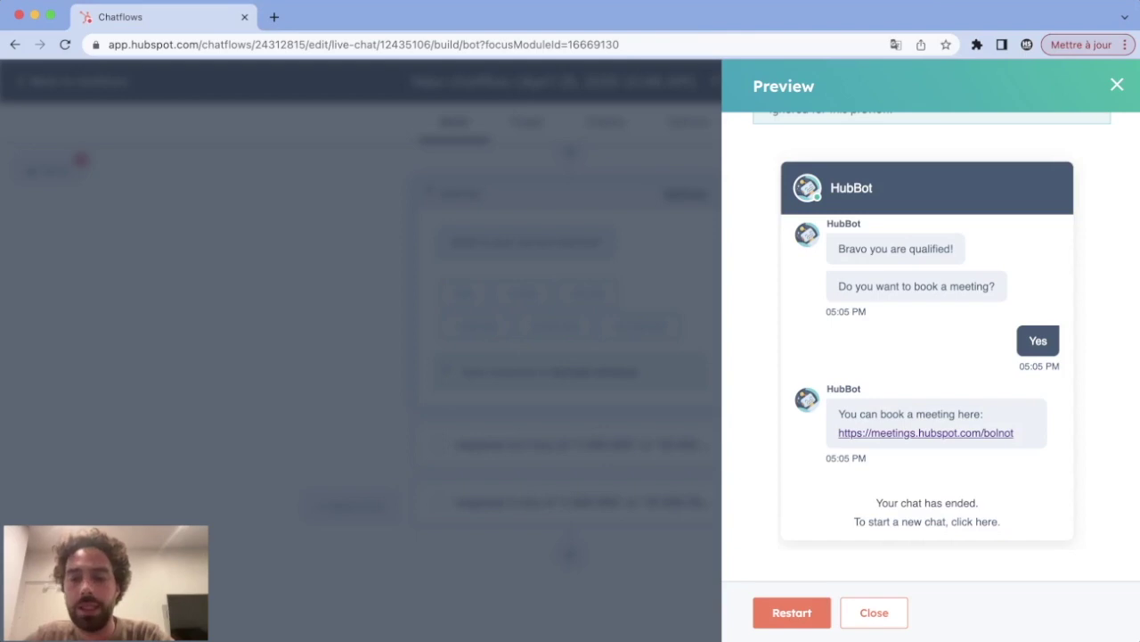